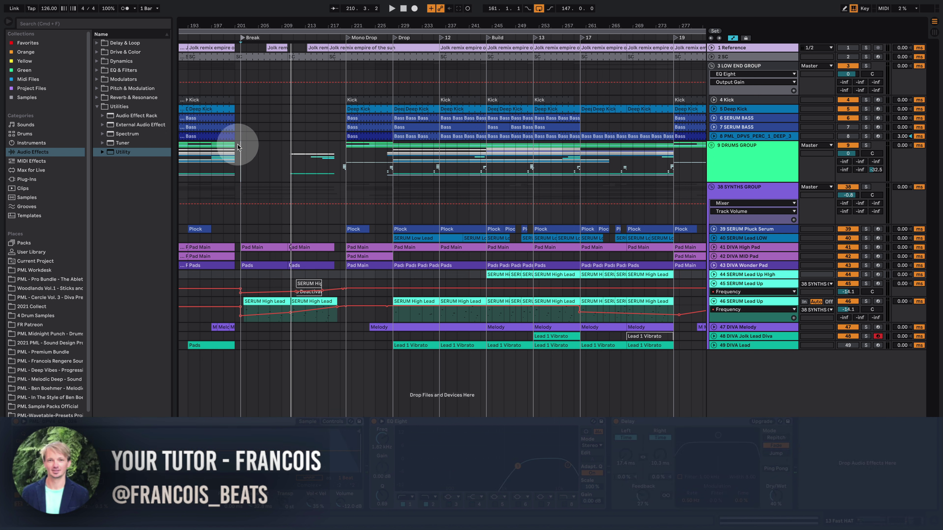
Step: Play the arrangement from the Break locator with the device view hidden
left_click(238, 147)
left_click(241, 37)
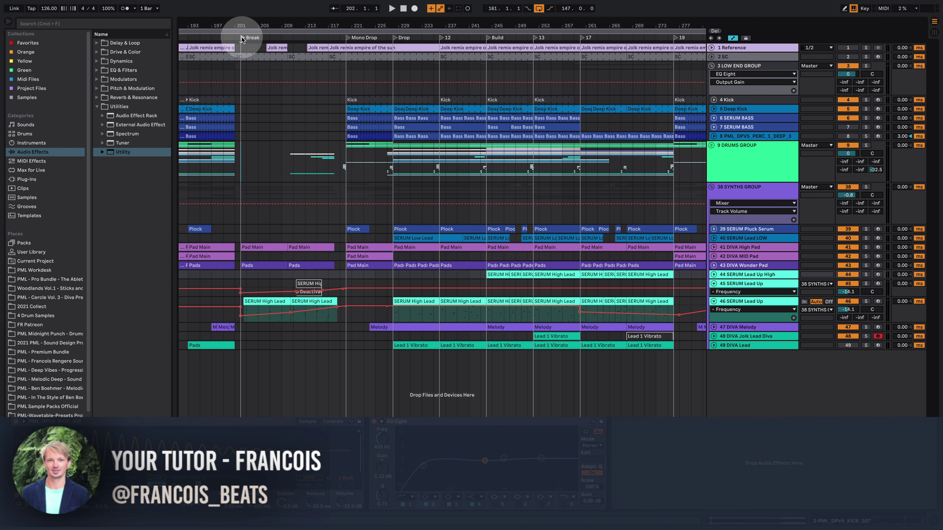
key("space")
key("super+alt+l")
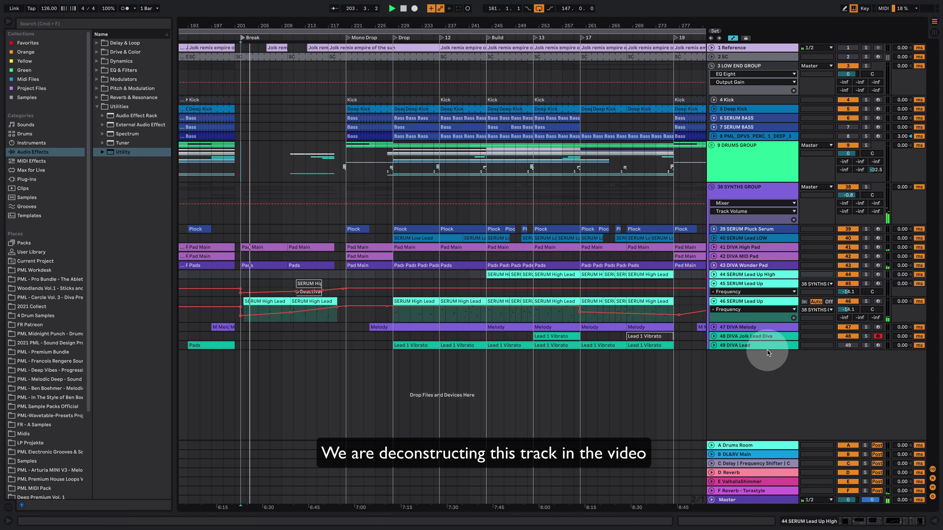
Step: Unfold the DIVA Wonder Pad and DIVA High Pad tracks to examine their filter and gain automation in the break
left_click(713, 265)
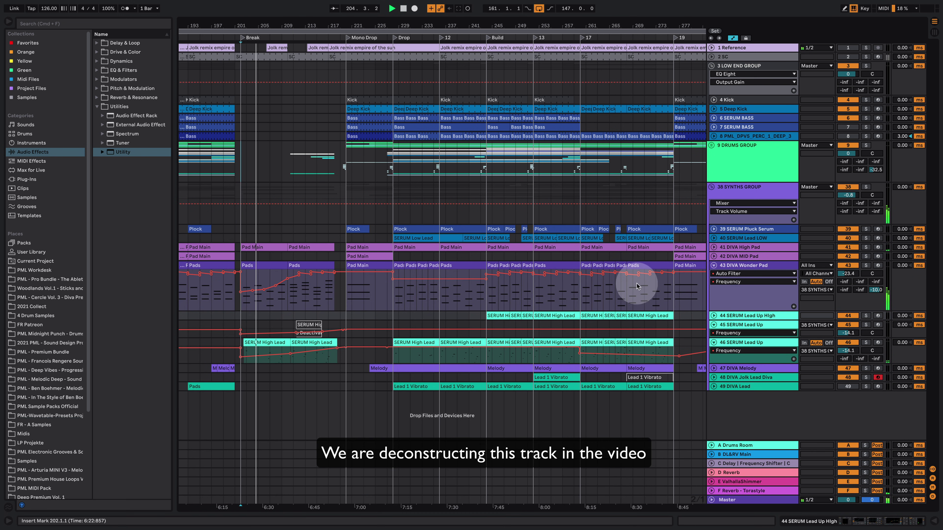
left_click(309, 276)
mouse_move(309, 275)
left_mouse_down()
mouse_move(296, 274)
mouse_move(332, 274)
mouse_move(323, 275)
left_mouse_up()
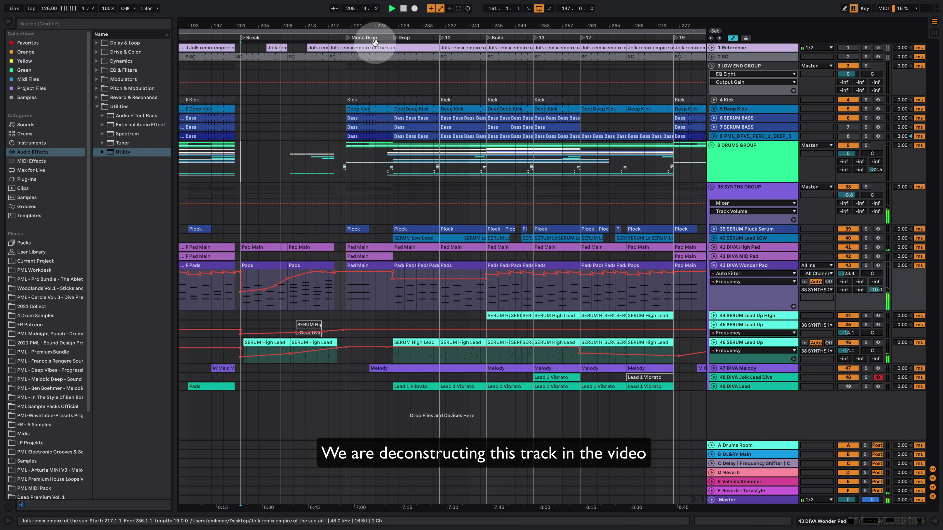
left_click_drag(295, 29, 397, 68)
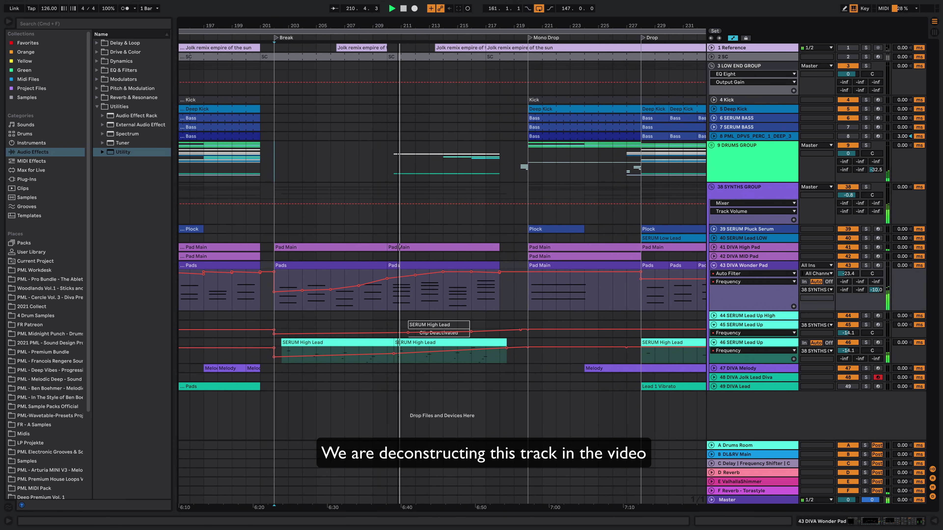
left_click(713, 247)
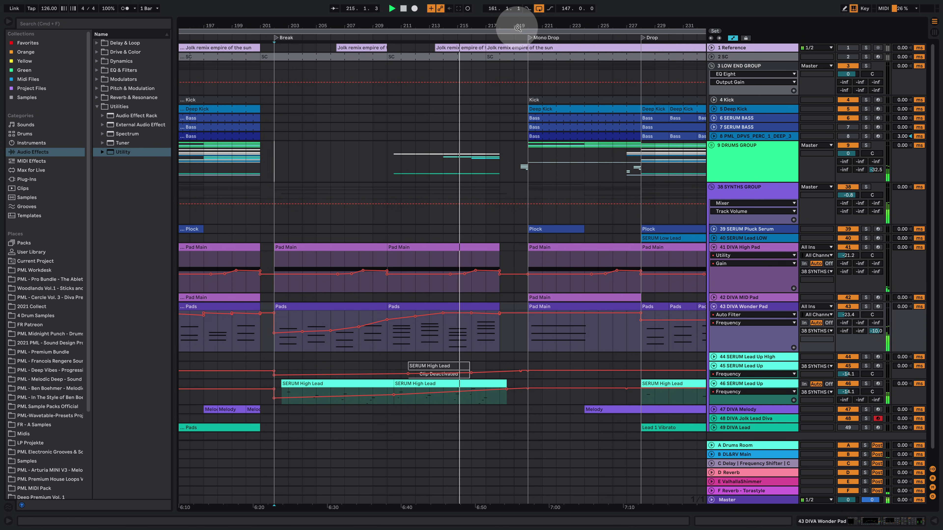
Step: Follow playback into the Mono Drop and unfold the SERUM Pluck Serum track to show its notes
key("minus")
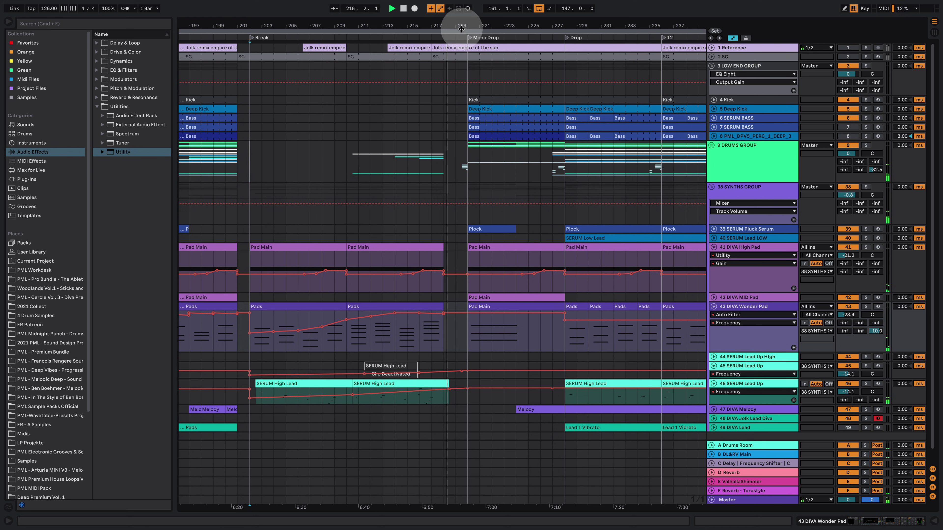
left_click_drag(461, 28, 408, 28)
left_click(452, 43)
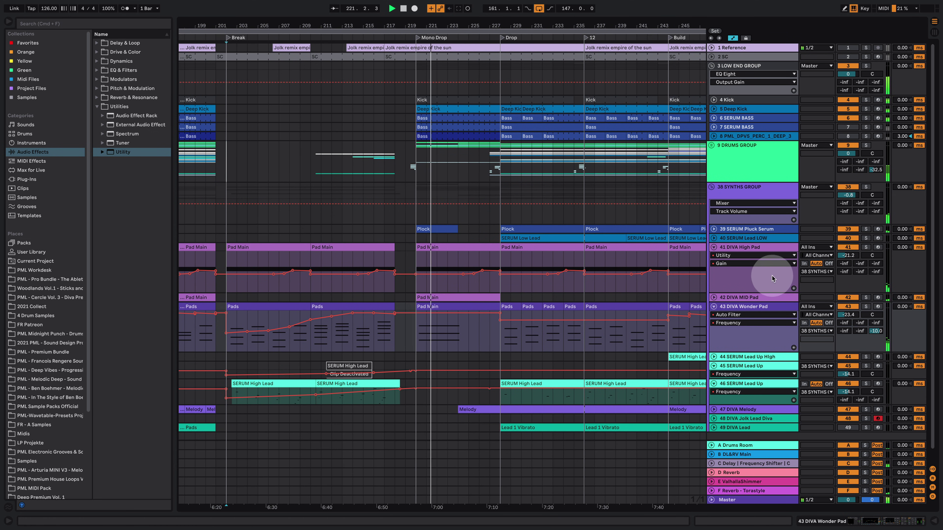
left_click(713, 229)
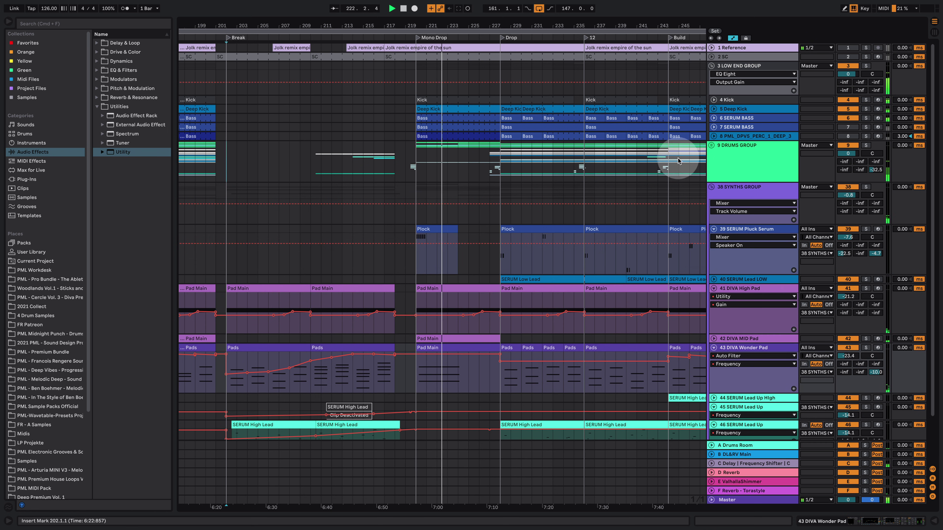
Step: Expand the drums group, inspect the ARTEFACTS loop's waveform around the Mono Drop, and fold the track and group again
left_click(712, 145)
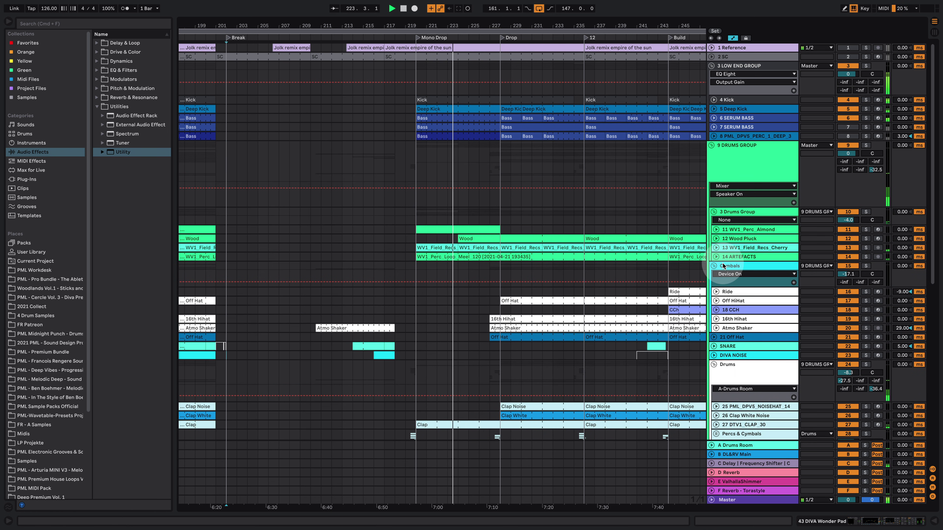
left_click(716, 256)
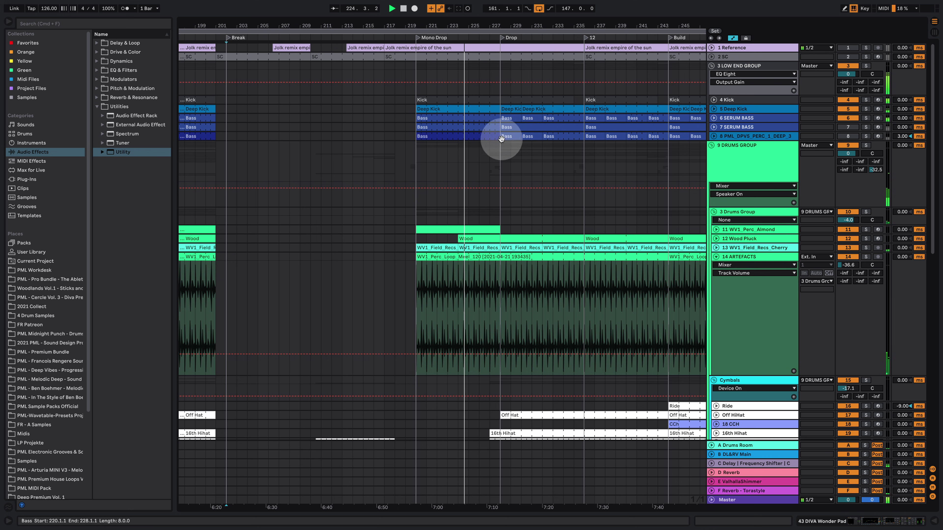
key("plus")
key("plus")
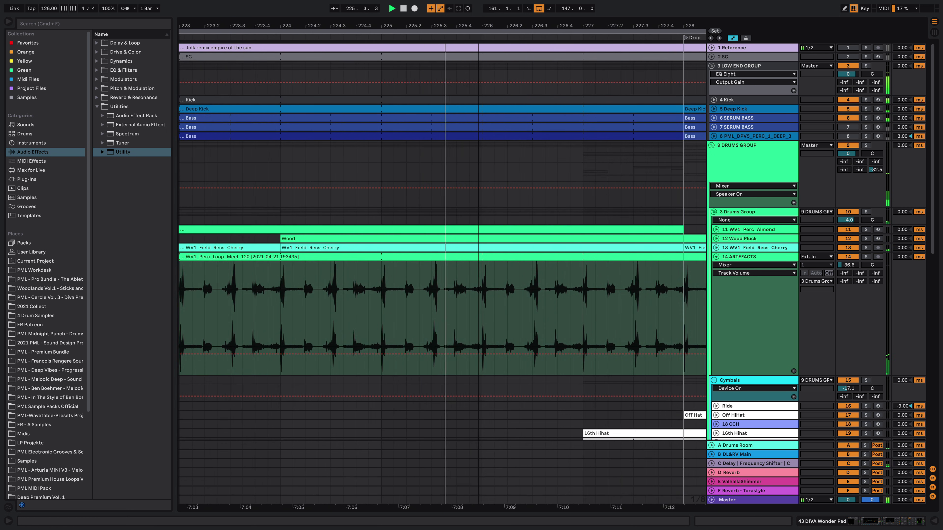
key("minus")
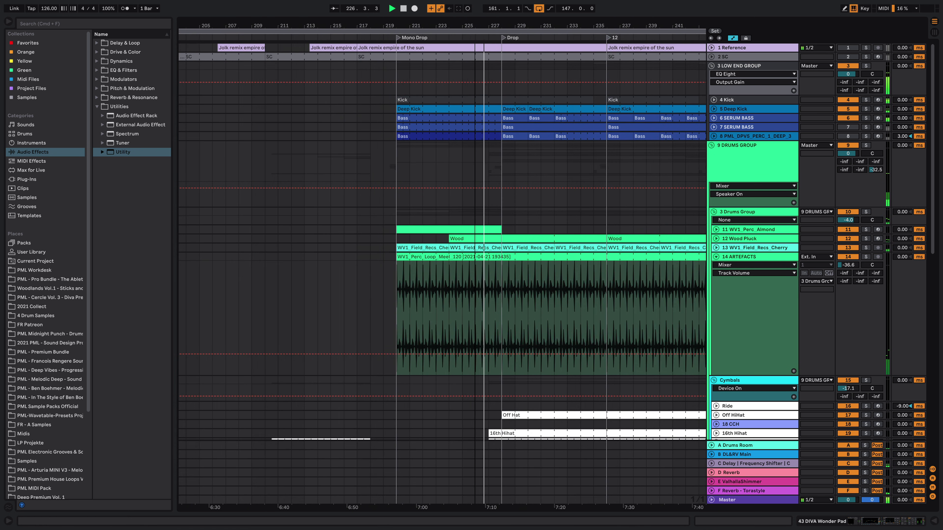
key("minus")
left_click(716, 256)
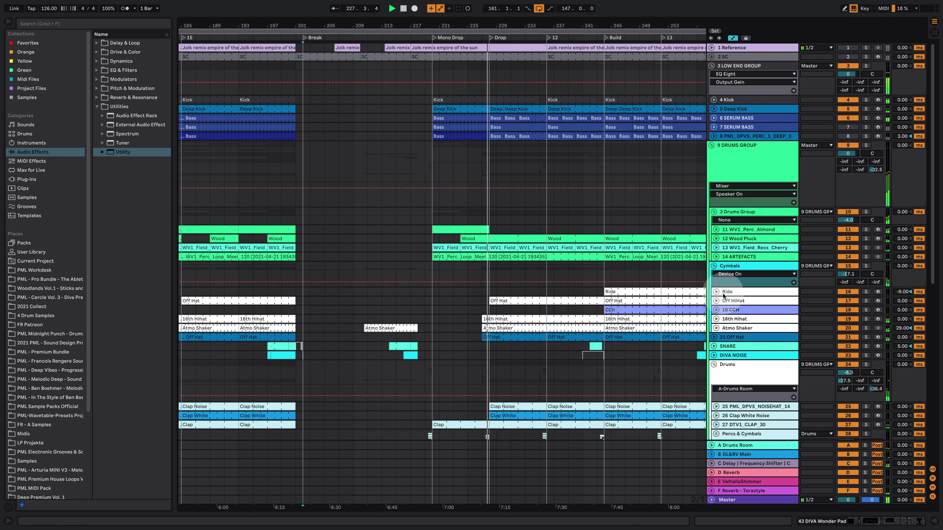
left_click_drag(505, 24, 497, 9)
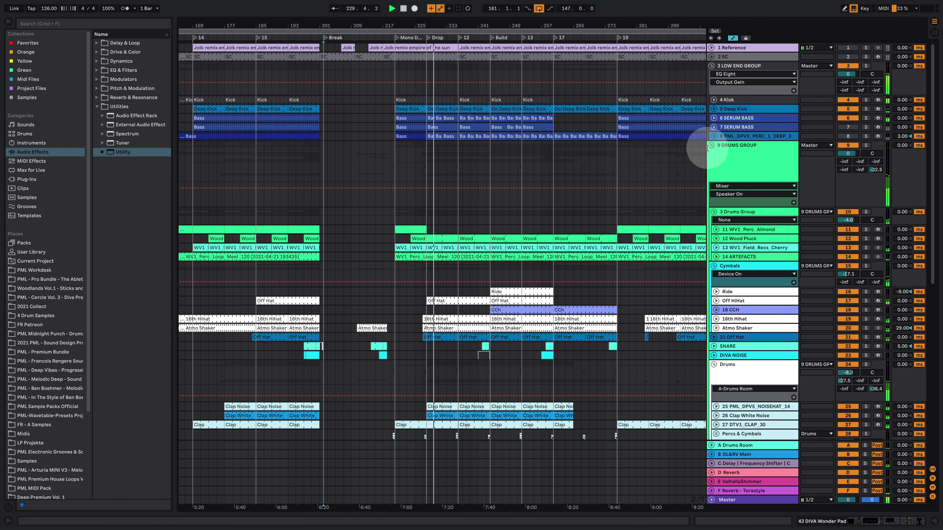
left_click(712, 145)
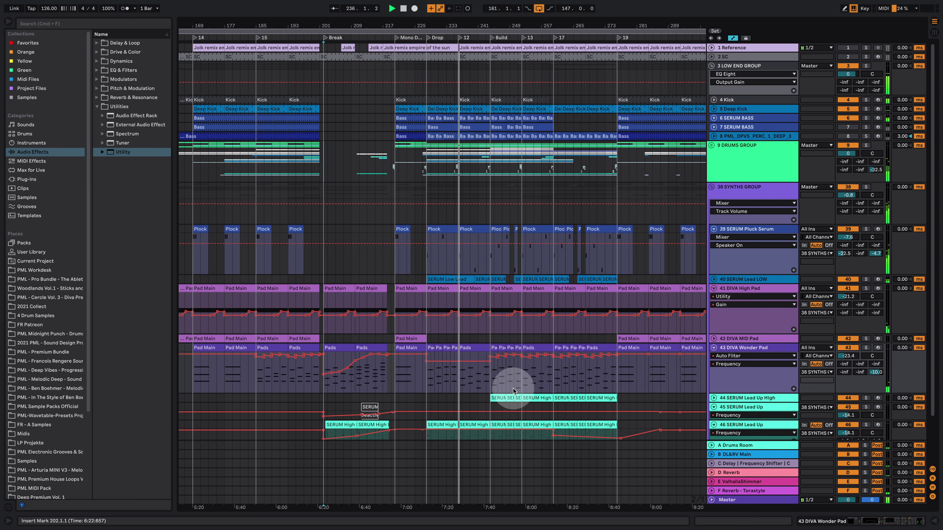
Step: Reduce the heights of the DIVA Wonder Pad and DIVA High Pad tracks so the lower lead tracks fit in view
mouse_move(477, 26)
left_mouse_down()
mouse_move(474, 65)
mouse_move(474, 25)
left_mouse_up()
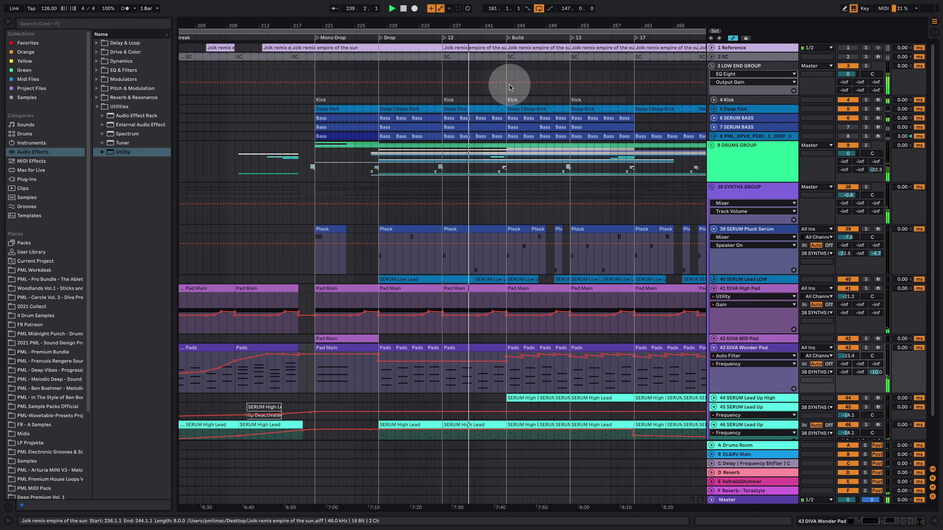
left_click_drag(742, 393, 745, 376)
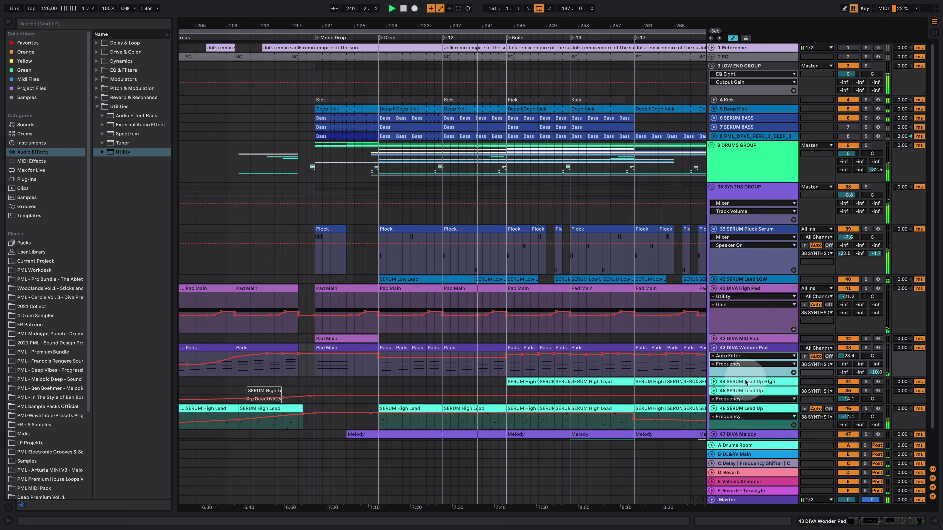
left_click_drag(758, 331, 756, 318)
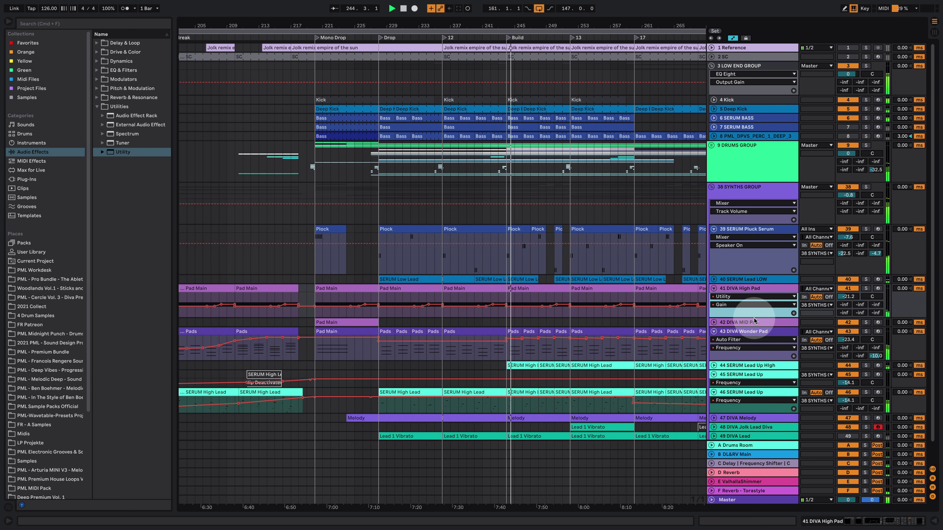
mouse_move(520, 26)
left_mouse_down()
mouse_move(509, 11)
mouse_move(514, 17)
left_mouse_up()
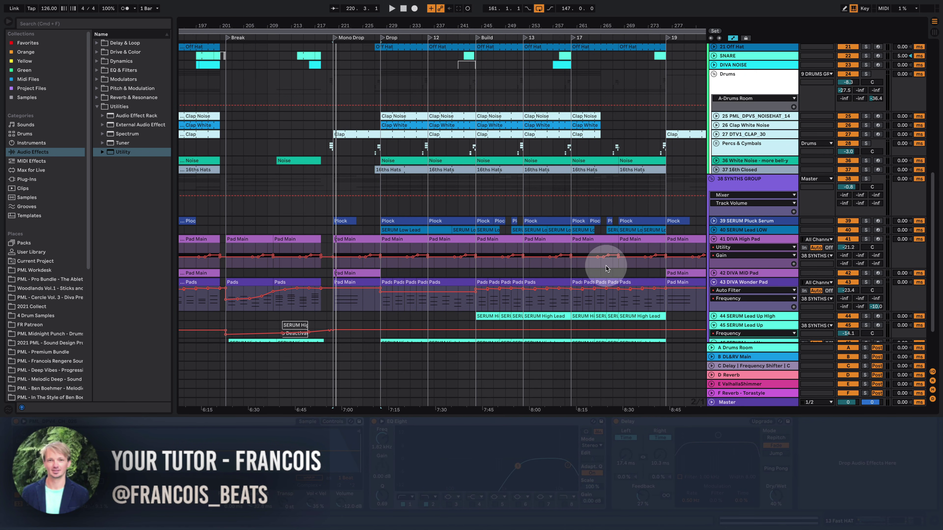
Step: Collapse the synths group and the drums group in the arrangement
scroll(729, 170, "down", 3)
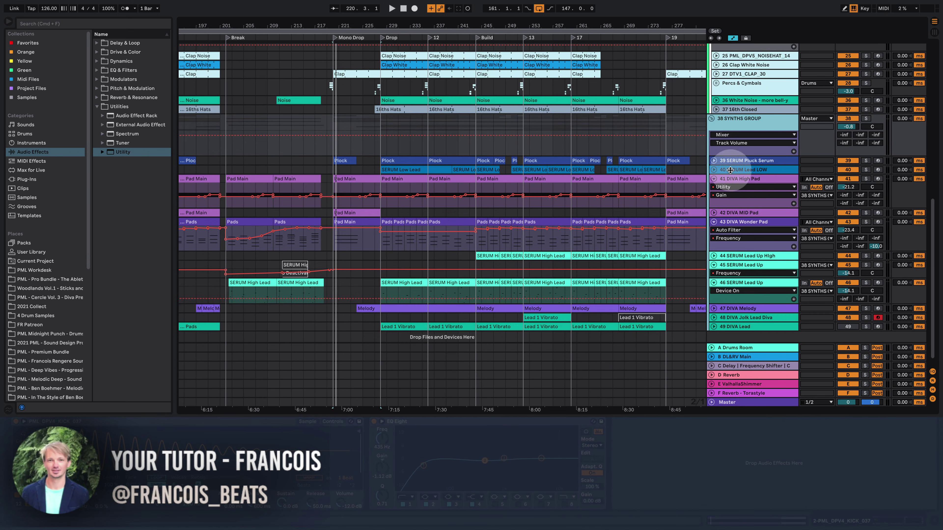
left_click(711, 119)
scroll(743, 170, "up", 5)
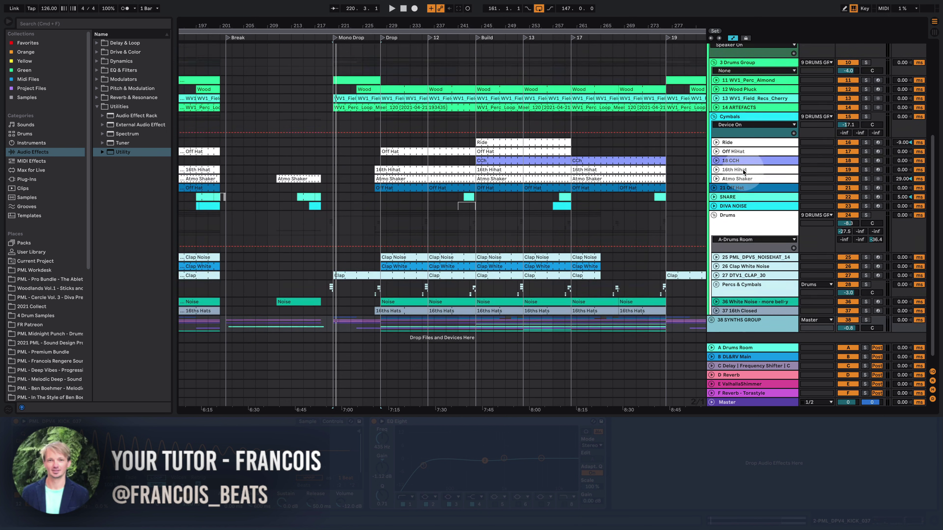
left_click(711, 107)
scroll(717, 100, "up", 2)
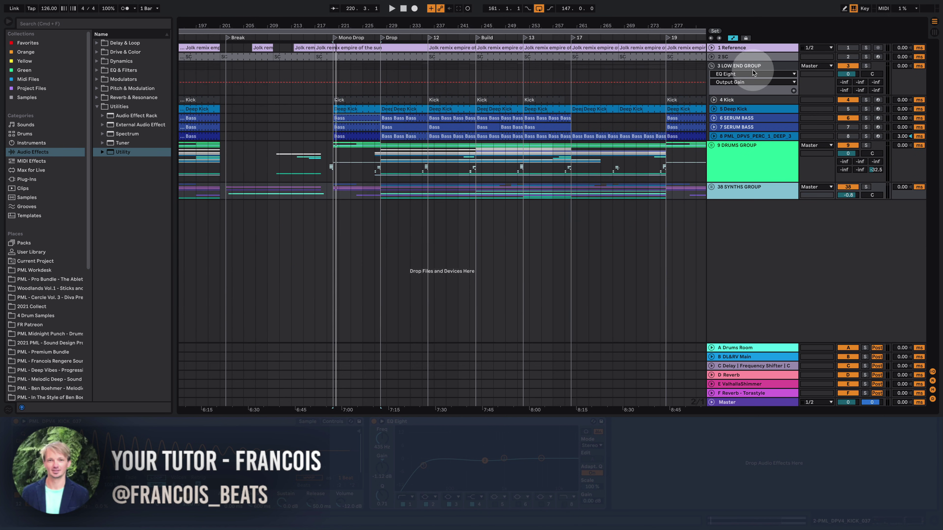
Step: Select the low end group, leave it expanded, and solo it for playback from the Mono Drop
left_click(721, 67)
left_click(710, 67)
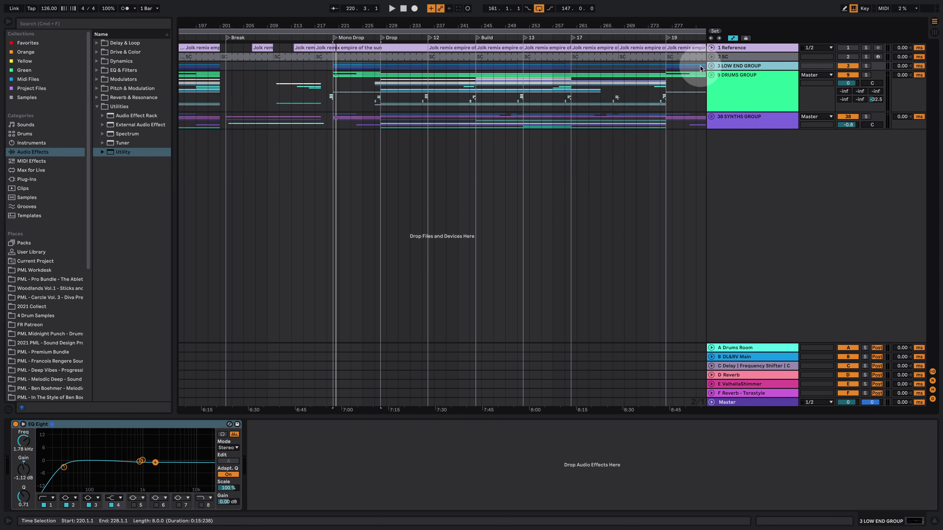
left_click(711, 67)
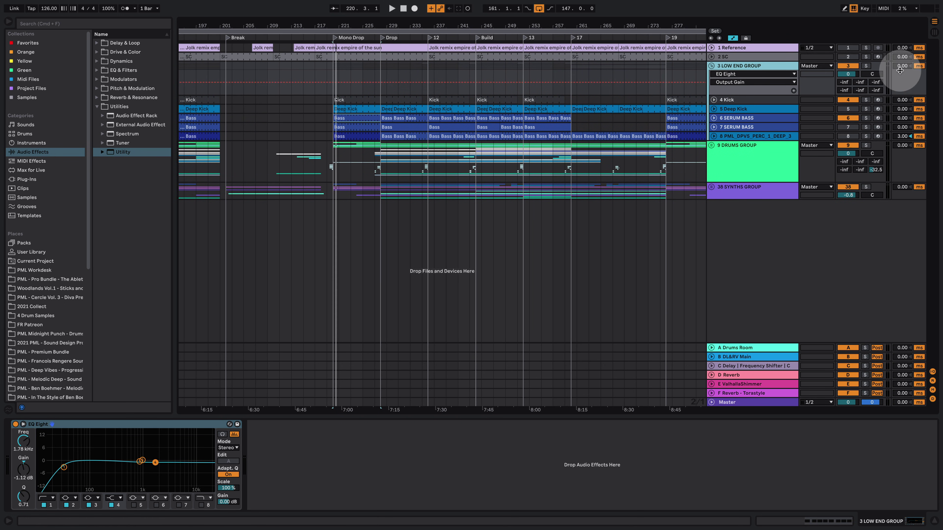
left_click(865, 66)
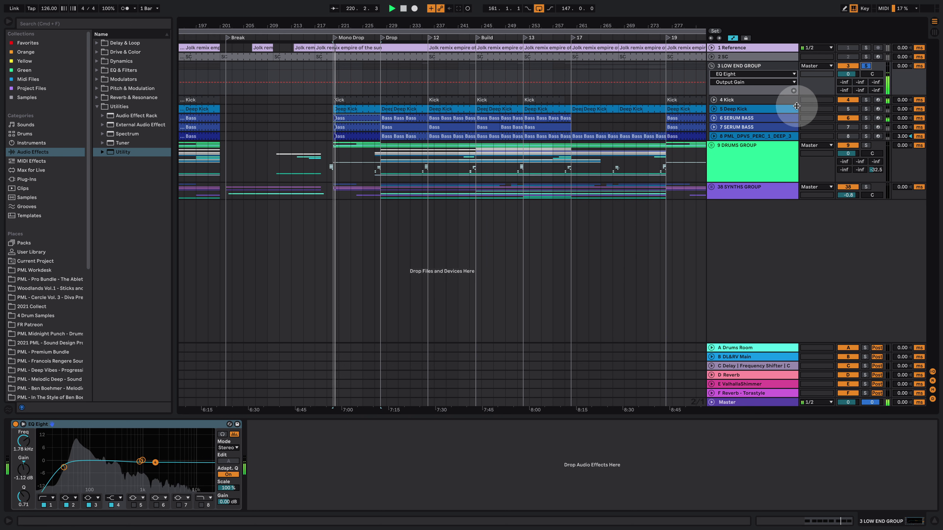
Step: Show the Kick track's devices, unfold the track, and play it soloed
left_click(748, 99)
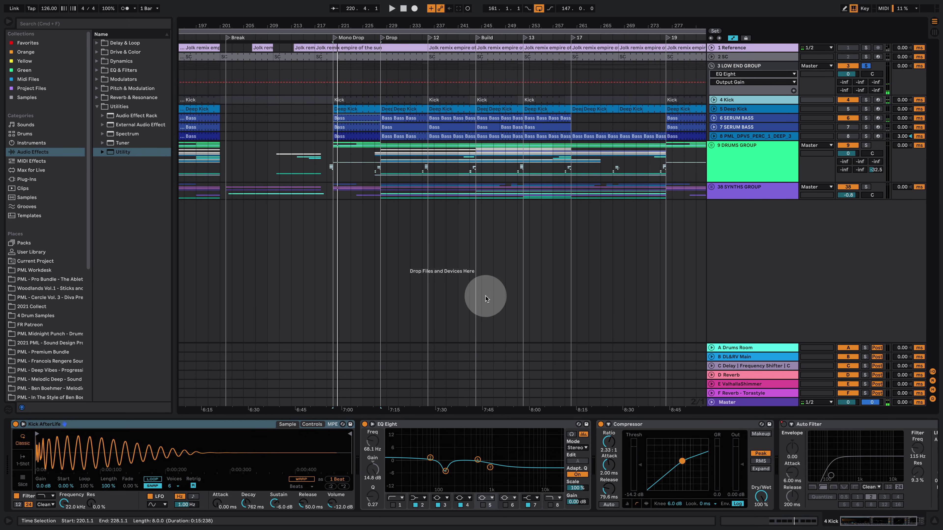
left_click(712, 100)
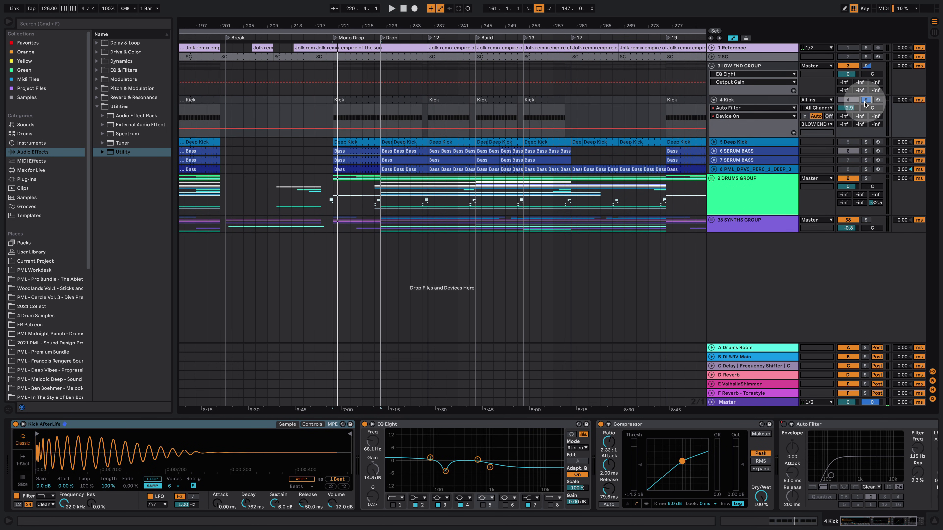
key("space")
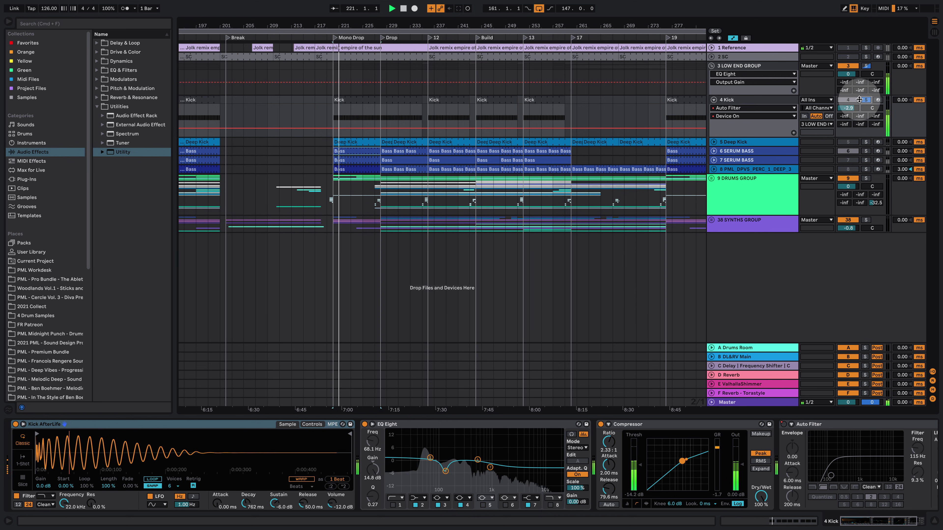
Step: Unfold and solo the first SERUM BASS track, and open its Mono Drop Bass clip to examine the notes during playback
left_click(721, 151)
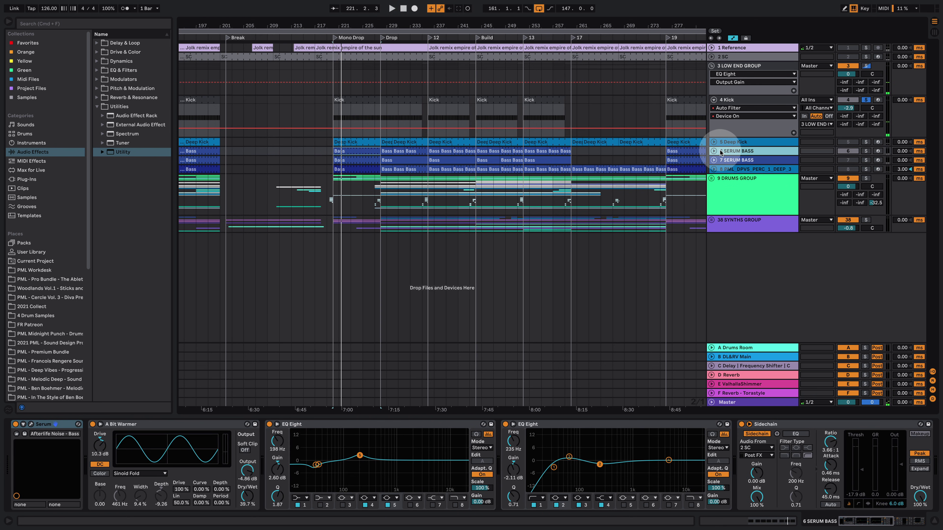
left_click(714, 151)
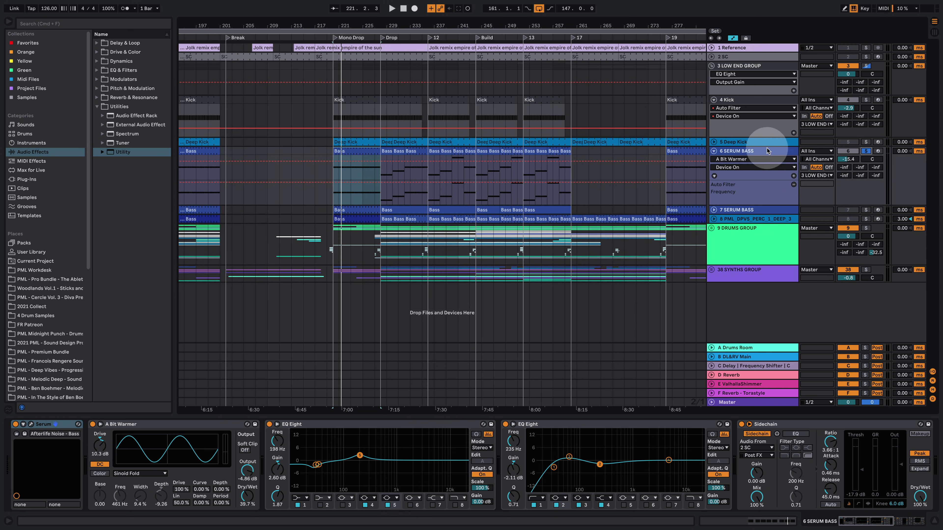
double_click(358, 151)
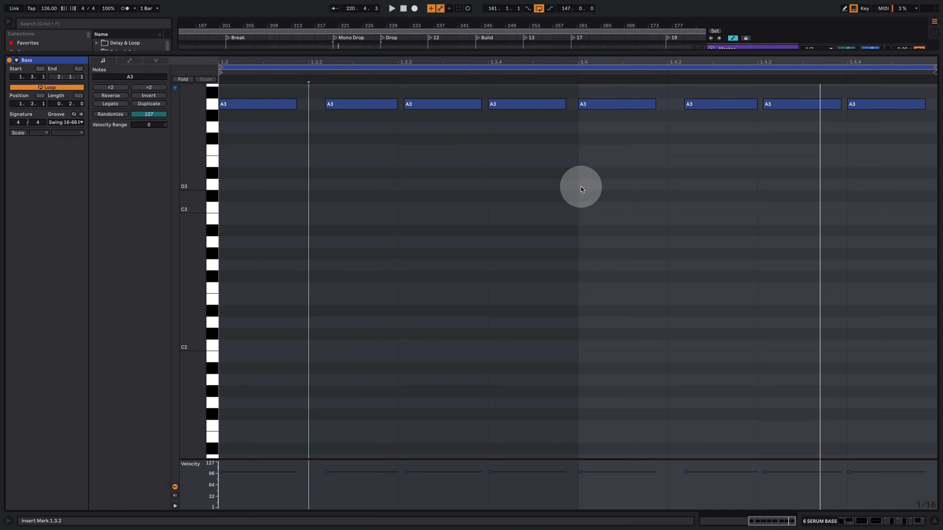
key("space")
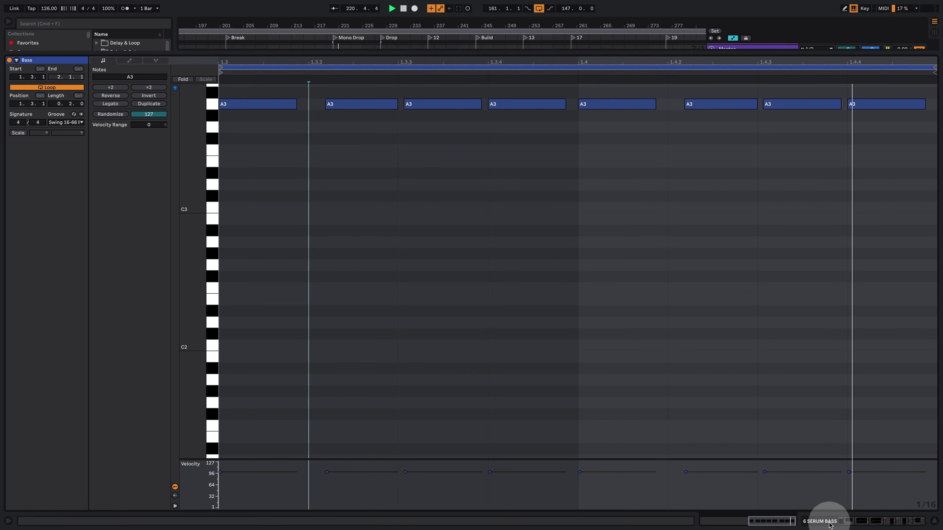
Step: Open the Serum synth of the soloed bass track and display its Env 2 envelope
left_click(847, 521)
left_click(30, 424)
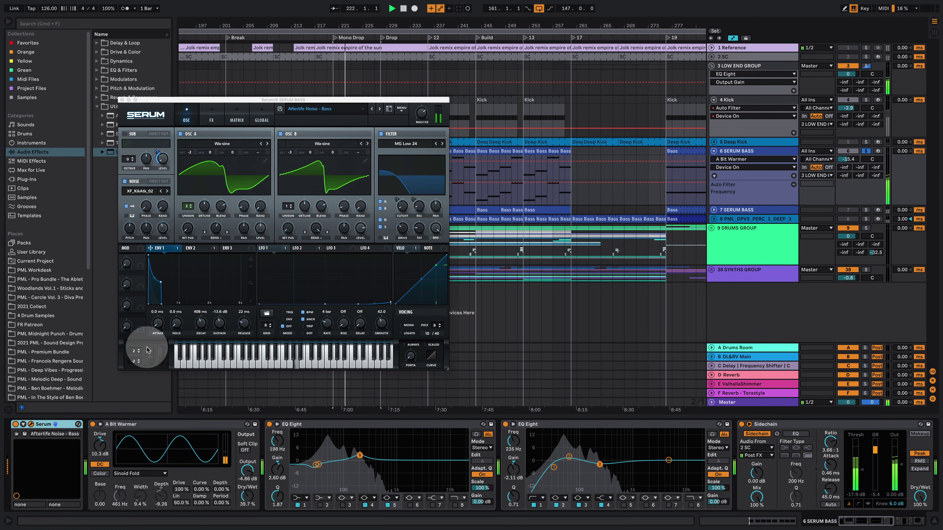
left_click(190, 248)
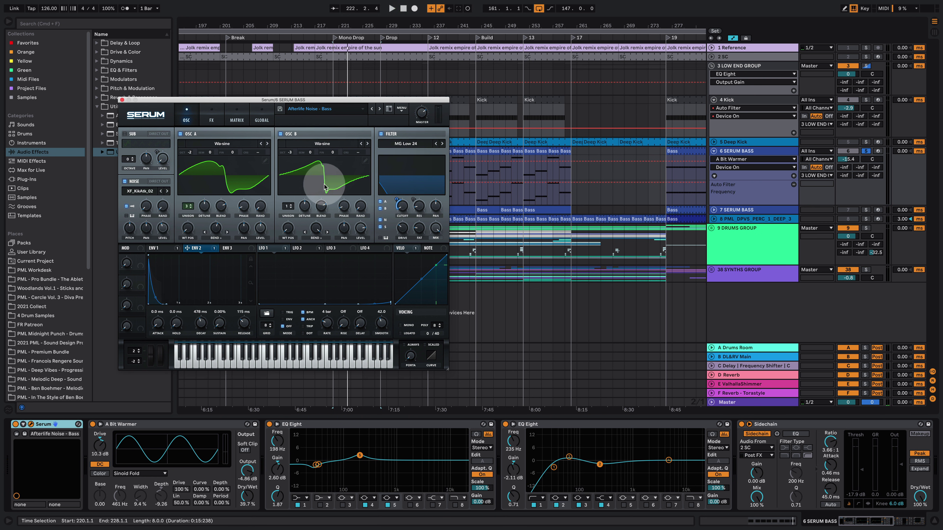
Step: Play the soloed bass while examining Serum's Env 1 envelope, stop playback, and close the synth window
key("space")
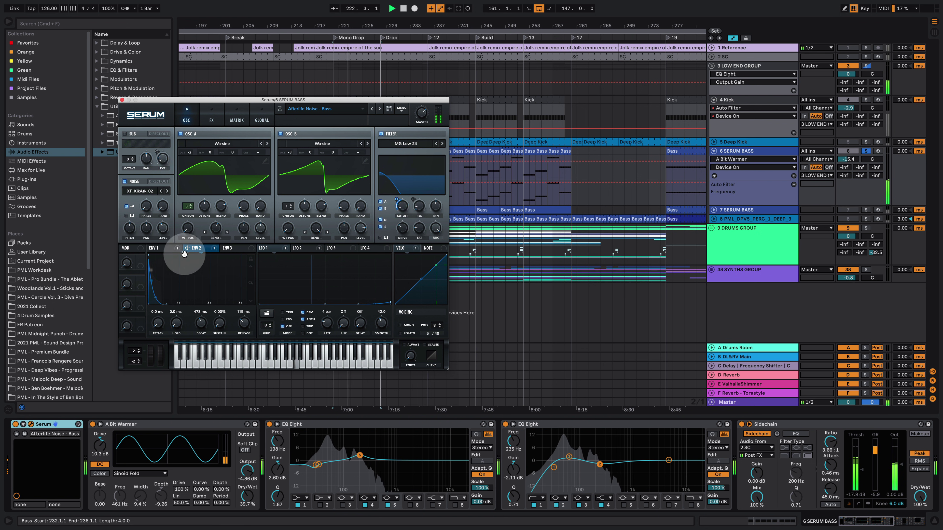
left_click(155, 249)
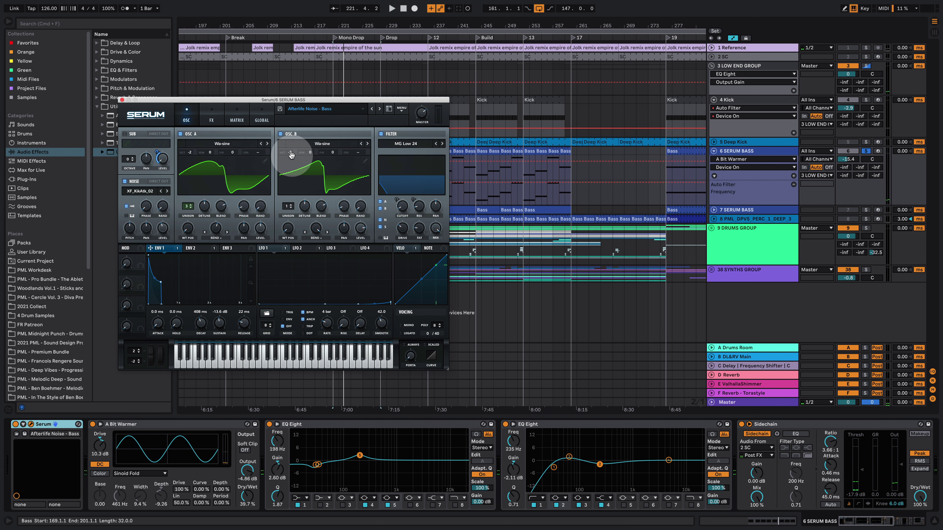
left_click(202, 168)
key("space")
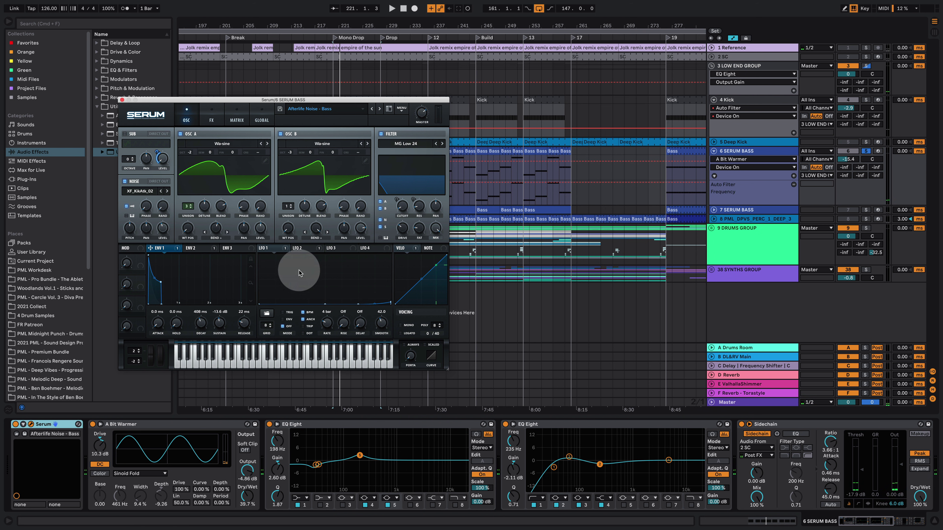
left_click(122, 99)
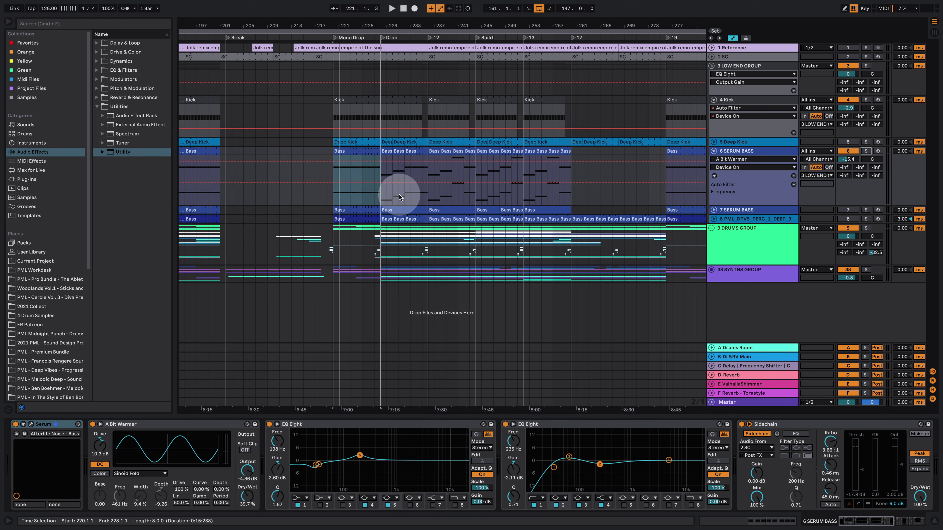
Step: Play the arrangement from the Drop, briefly solo the low end group during playback, and stop
left_click(380, 198)
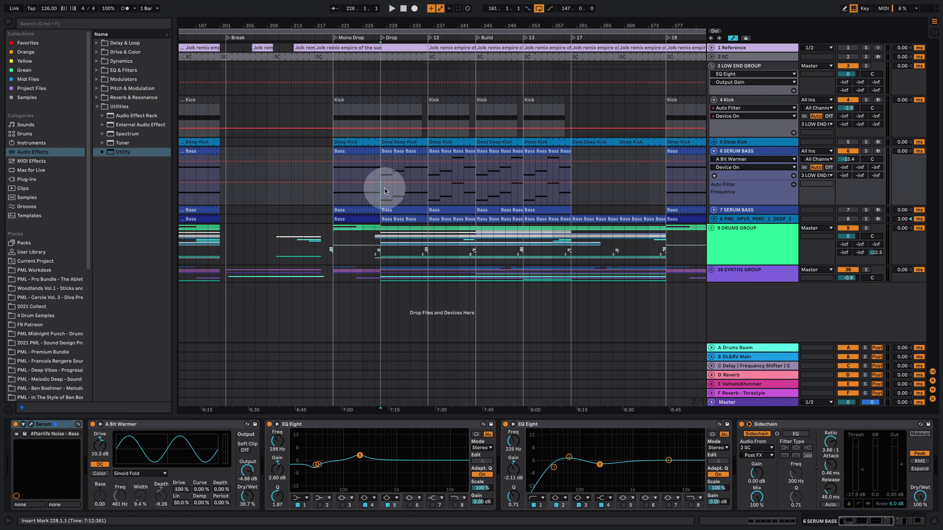
key("space")
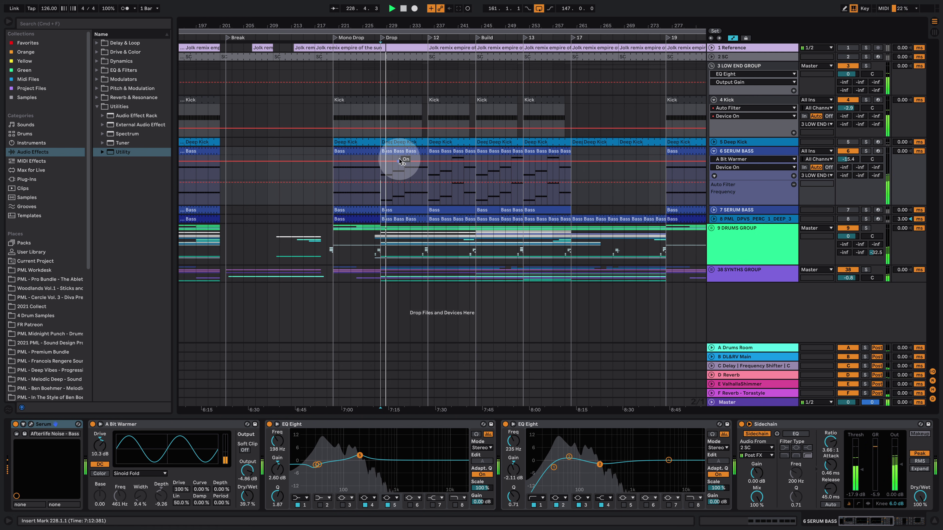
left_click(866, 66)
left_click(866, 67)
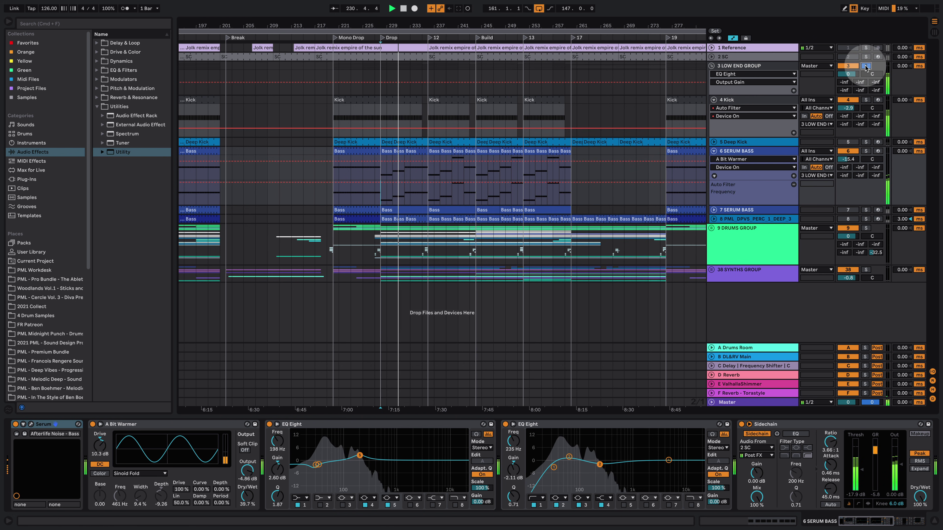
left_click(670, 192)
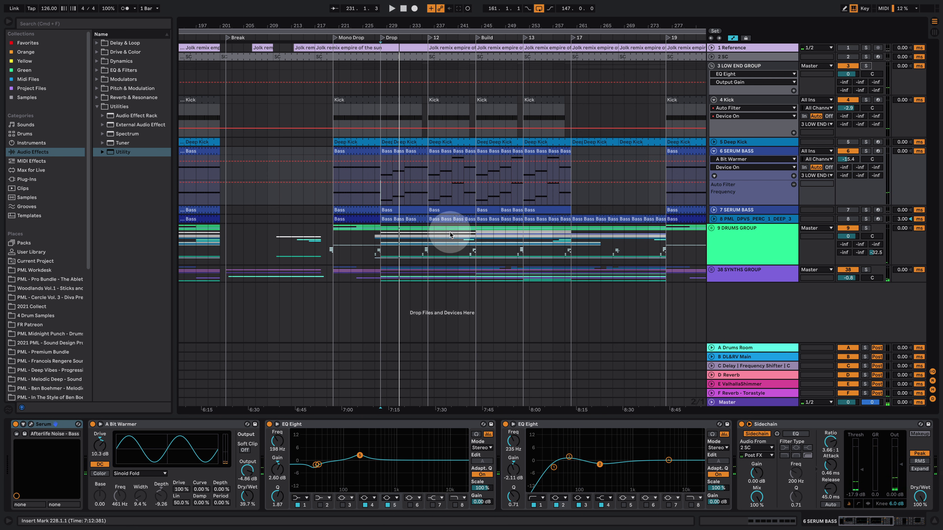
Step: Expand the drums group and solo it for playback from the Mono Drop
left_click(711, 228)
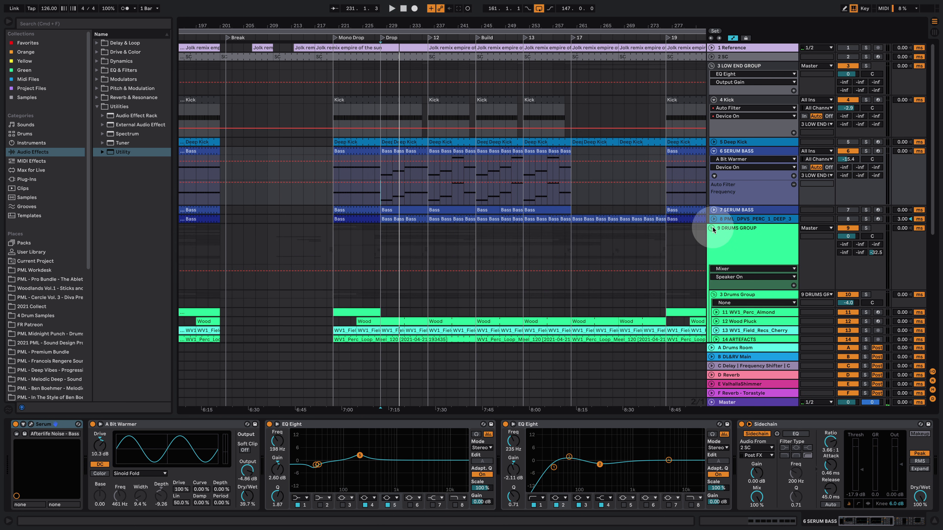
left_click(338, 237)
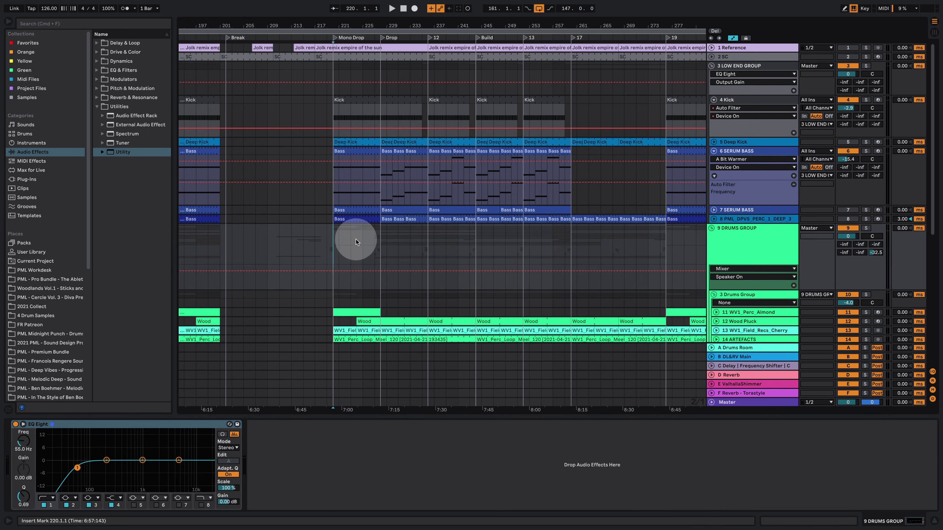
scroll(349, 243, "down", 3)
scroll(738, 145, "up", 4)
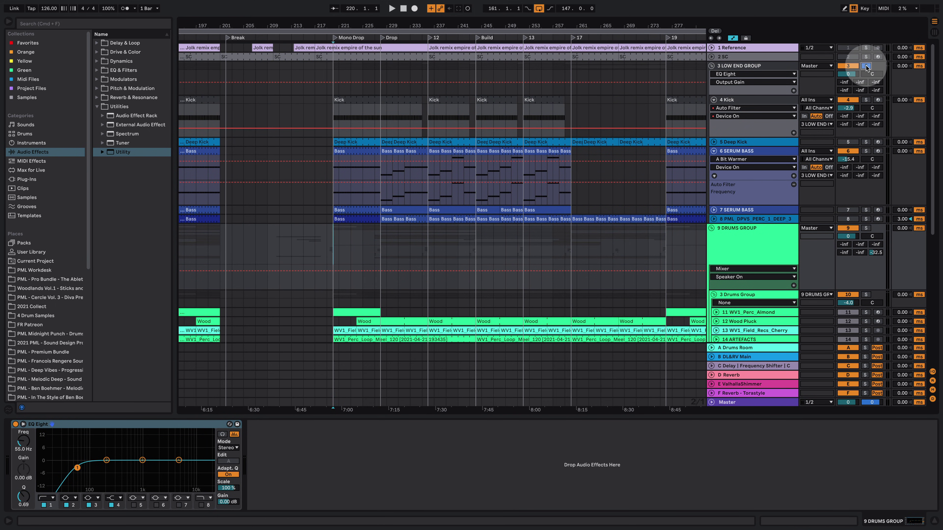
left_click(870, 229)
key("space")
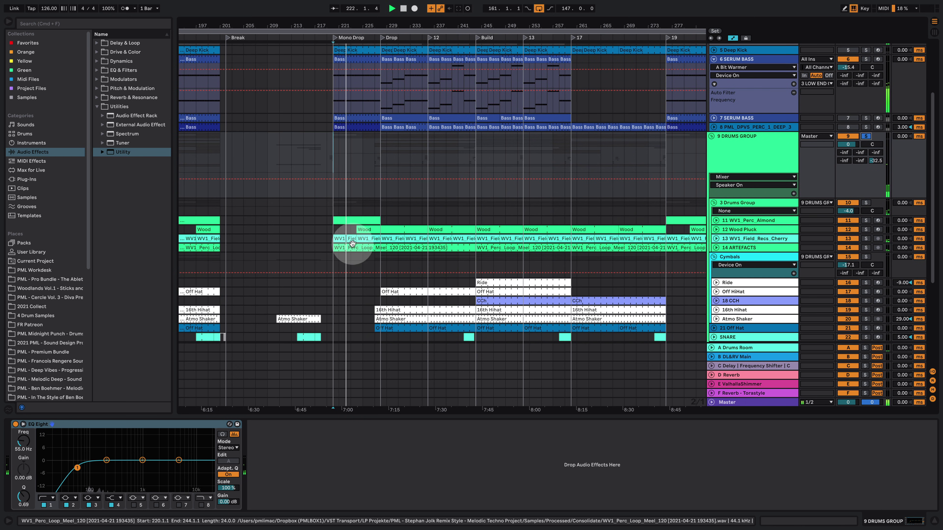
Step: Deactivate the Clap section between the Mono Drop and the Drop, and play the soloed drums from the Mono Drop
scroll(356, 256, "down", 5)
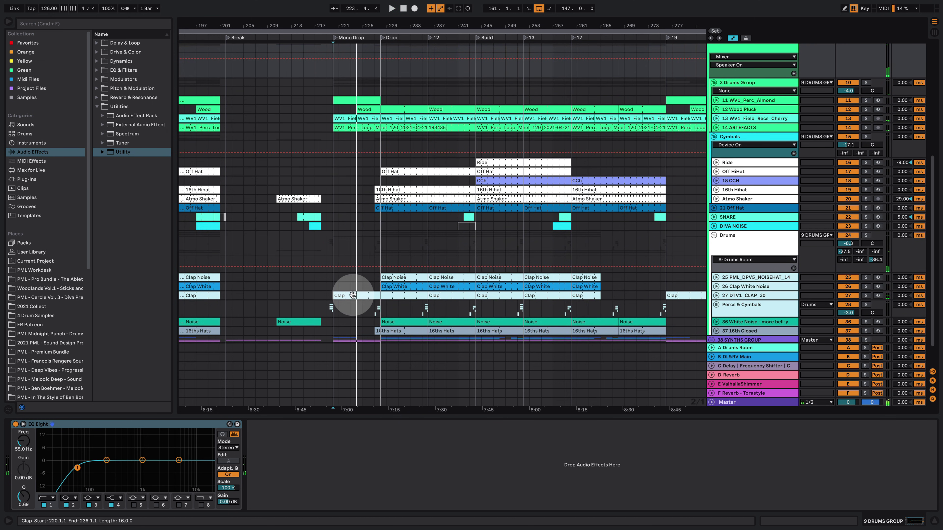
left_click(343, 296)
mouse_move(378, 296)
left_mouse_down()
mouse_move(341, 300)
mouse_move(381, 297)
left_mouse_up()
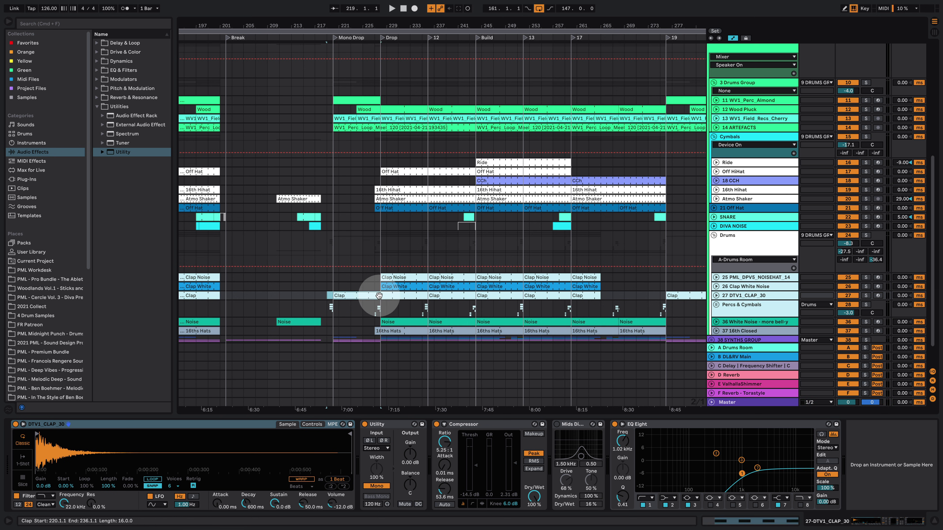
left_click(336, 135)
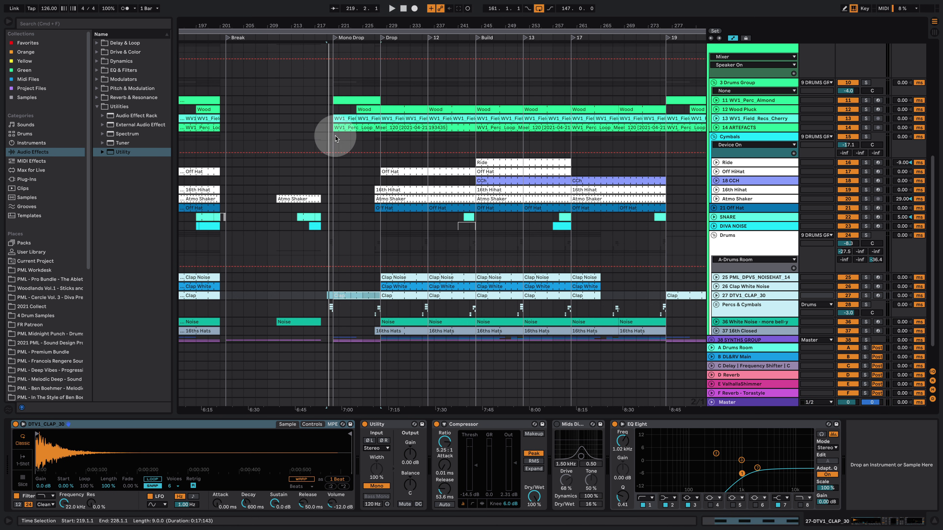
key("space")
scroll(401, 175, "up", 3)
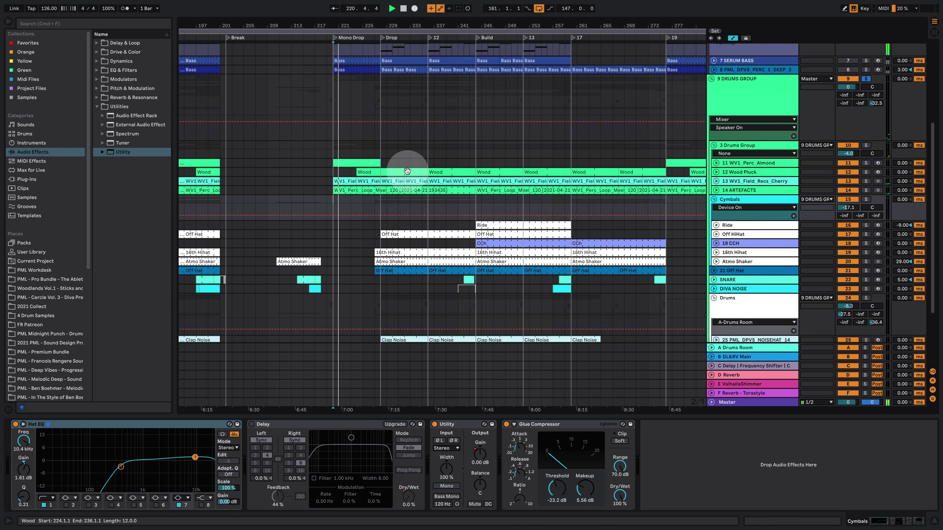
Step: Examine the WV1_Perc_Loop_Meel_120 clip and device chain of the ARTEFACTS track, bypassing and re-enabling its Pipe Resonator
double_click(361, 191)
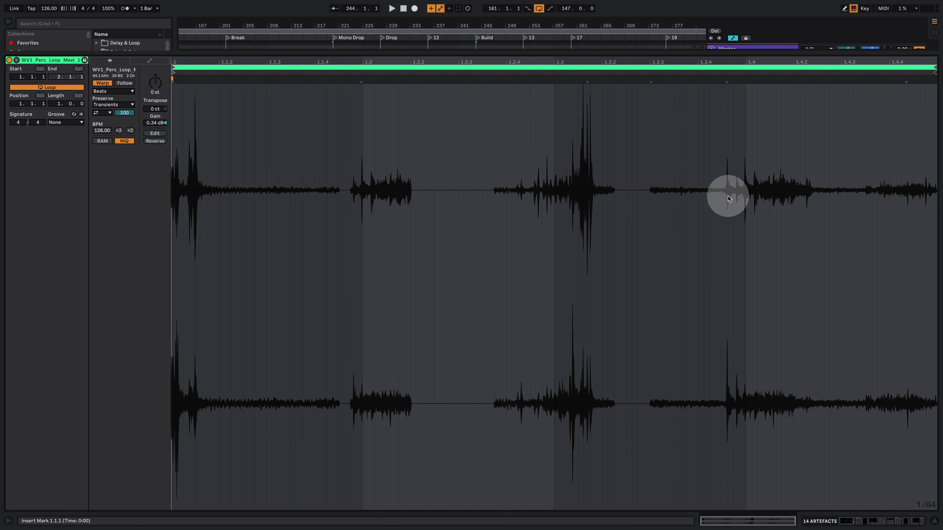
left_click(885, 520)
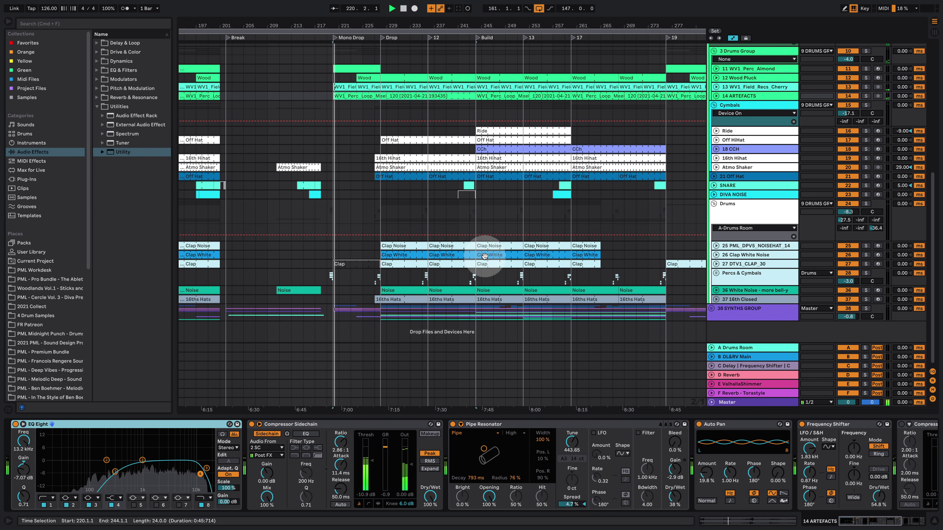
left_click(451, 424)
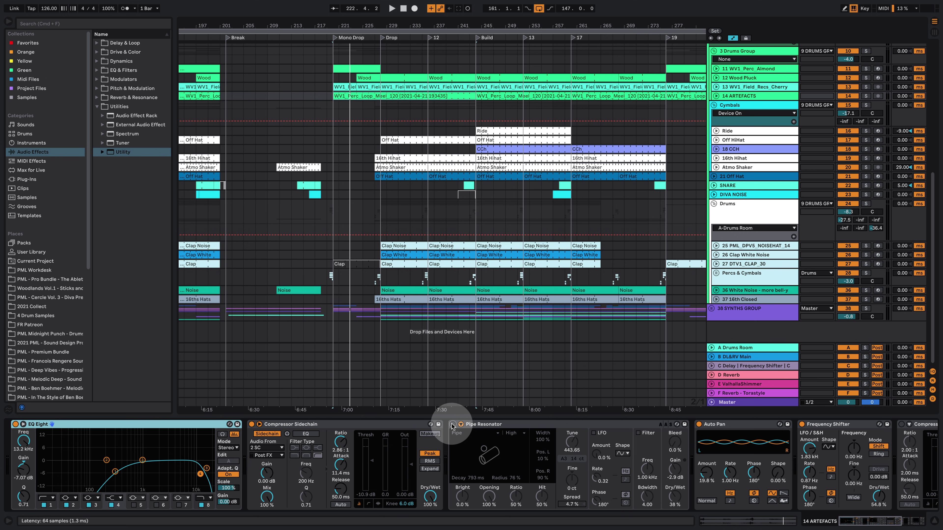
left_click(452, 424)
scroll(517, 169, "up", 3)
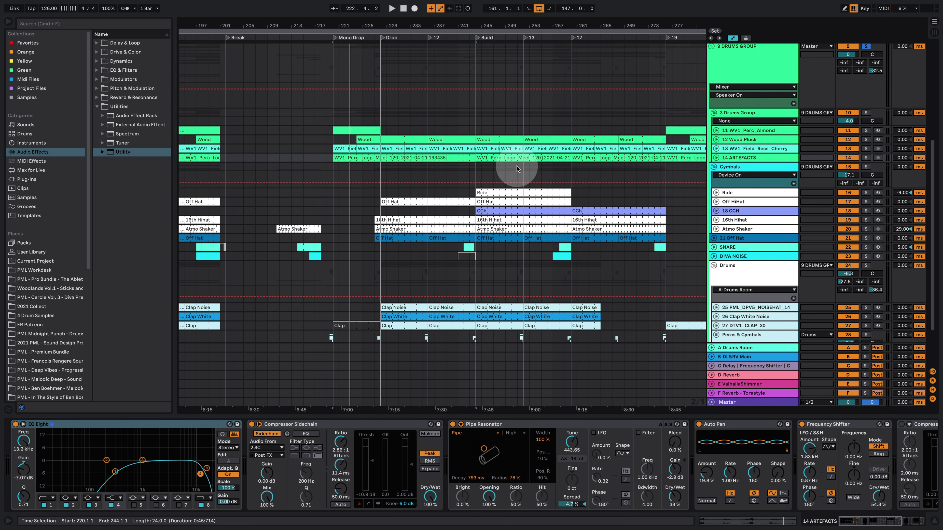
Step: Unfold the WV1_Field_Recs_Cherry track, show its devices, and play it soloed
left_click(717, 150)
left_click(764, 149)
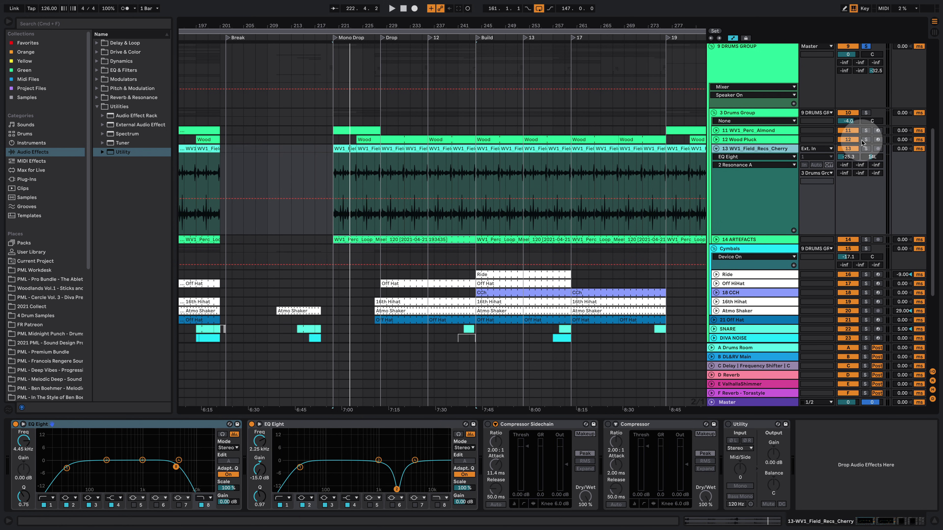
key("space")
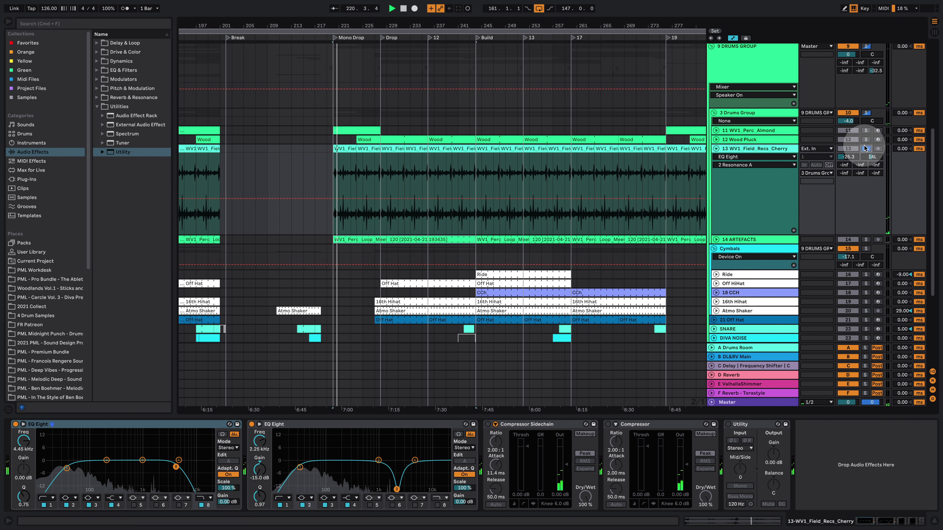
left_click(865, 149)
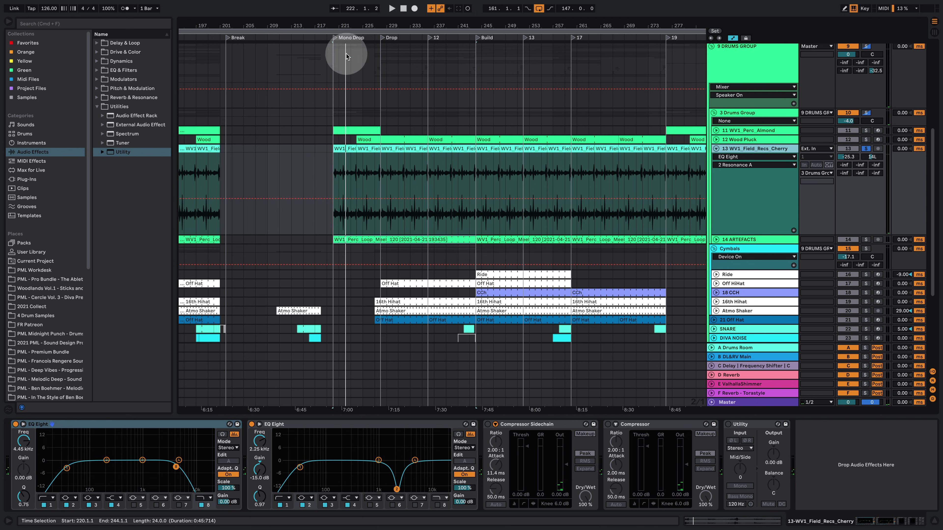
Step: Open the second WV1_Field_Recs_Cherry clip to examine its waveform during playback, and return to the track's devices
left_click_drag(342, 21, 406, 179)
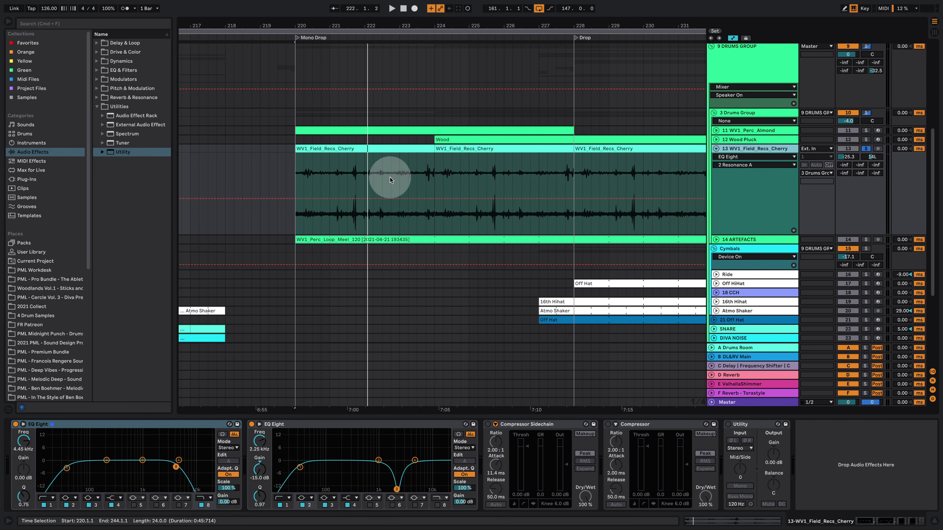
double_click(412, 150)
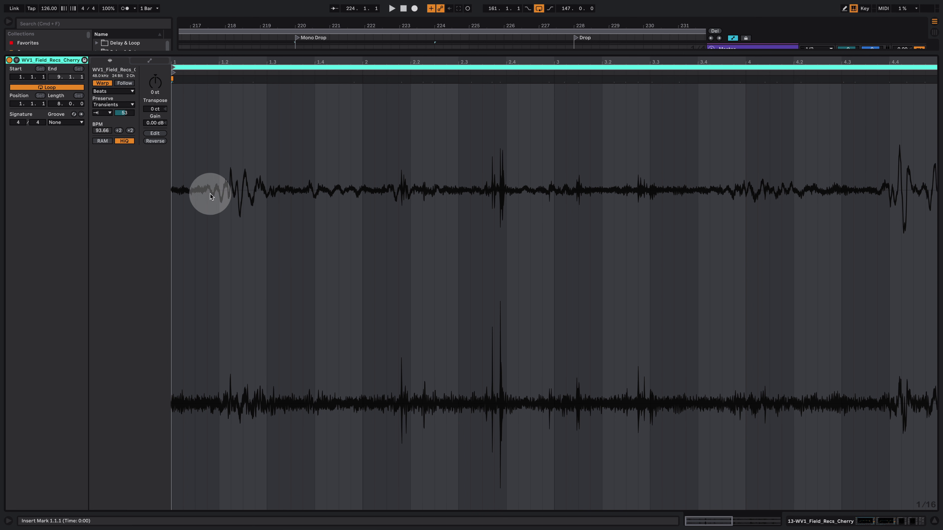
key("space")
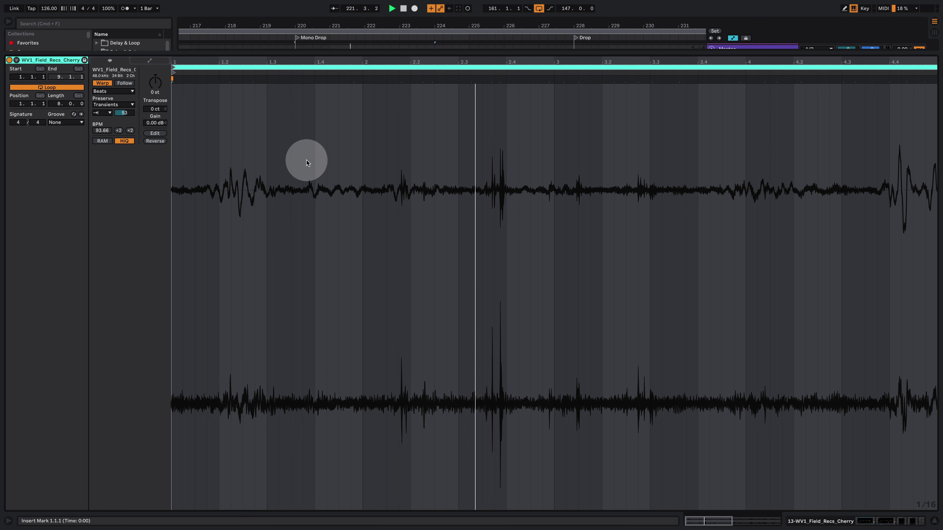
left_click(860, 520)
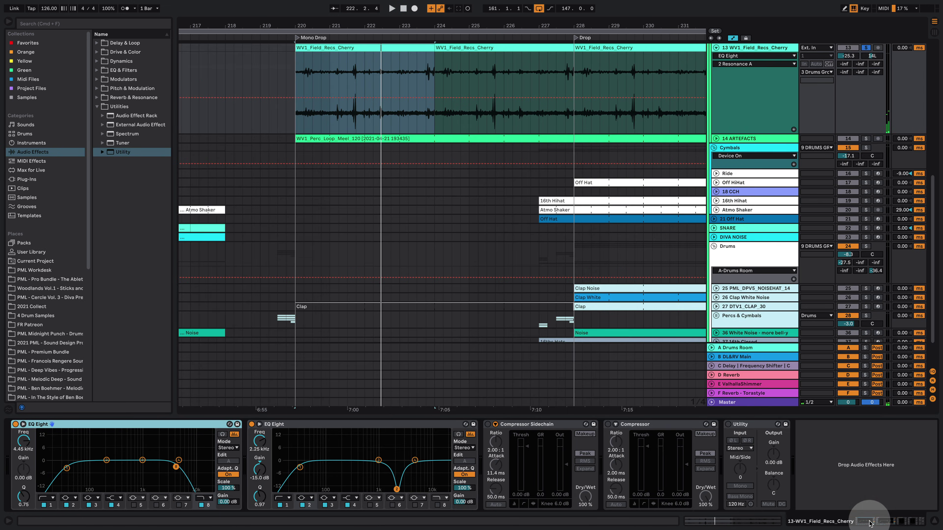
Step: Unsolo the WV1_Field_Recs_Cherry track and play the drums together from the Mono Drop
left_click(866, 49)
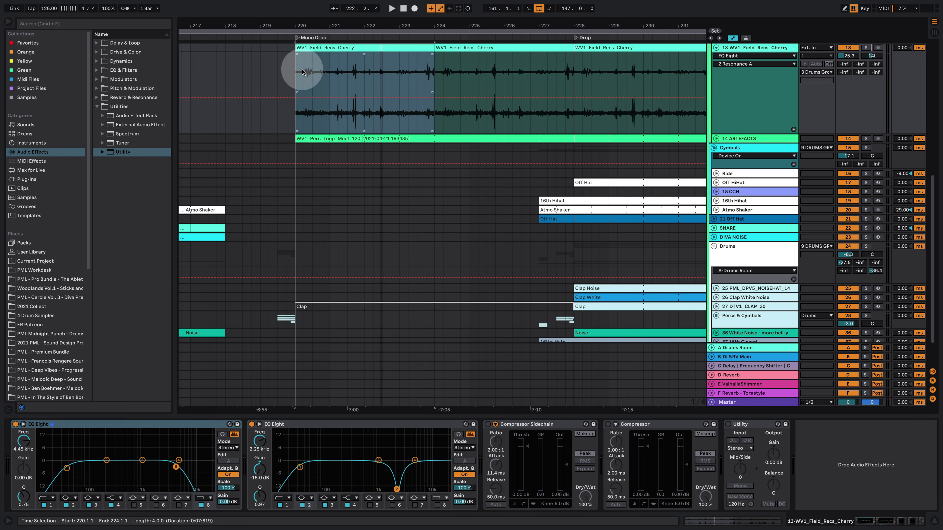
key("space")
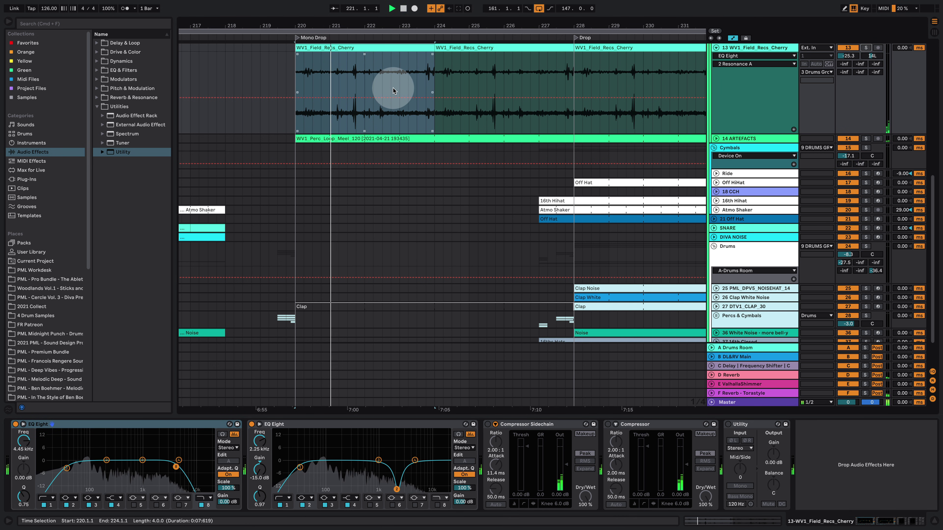
left_click_drag(358, 23, 320, 37)
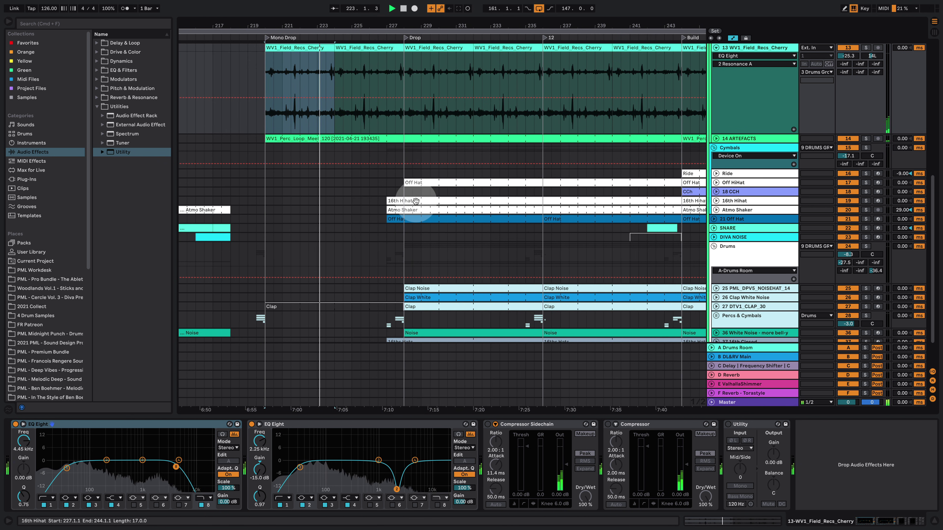
Step: Reactivate the Clap clip between the Mono Drop and the Drop, and play the section to hear it
scroll(386, 231, "down", 3)
left_click(362, 262)
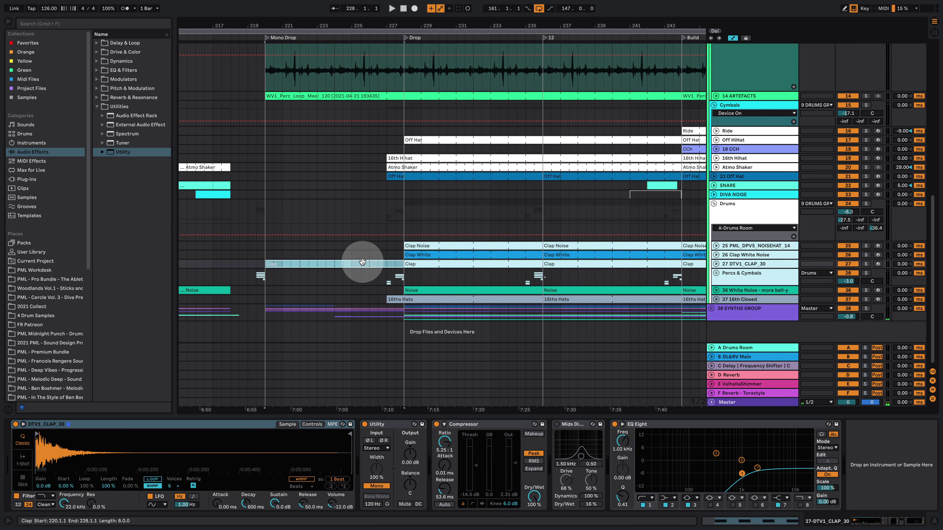
key("space")
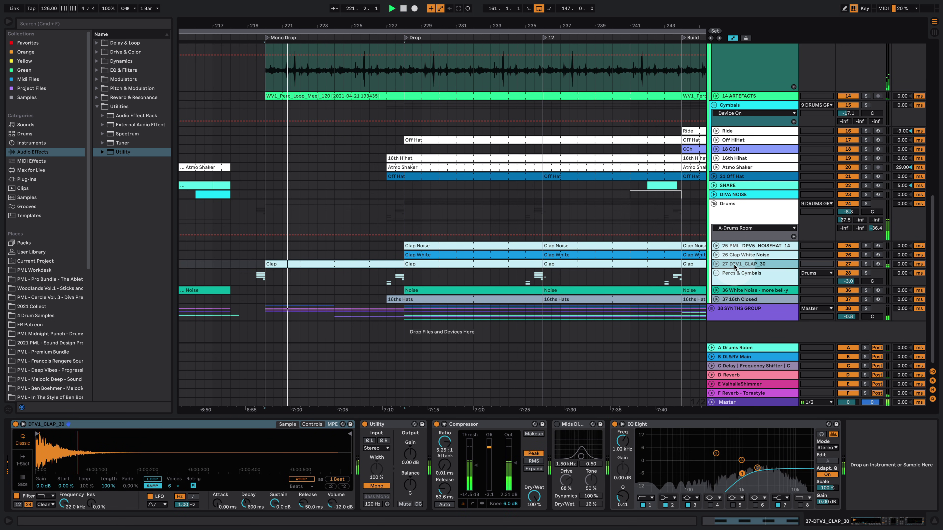
key("space")
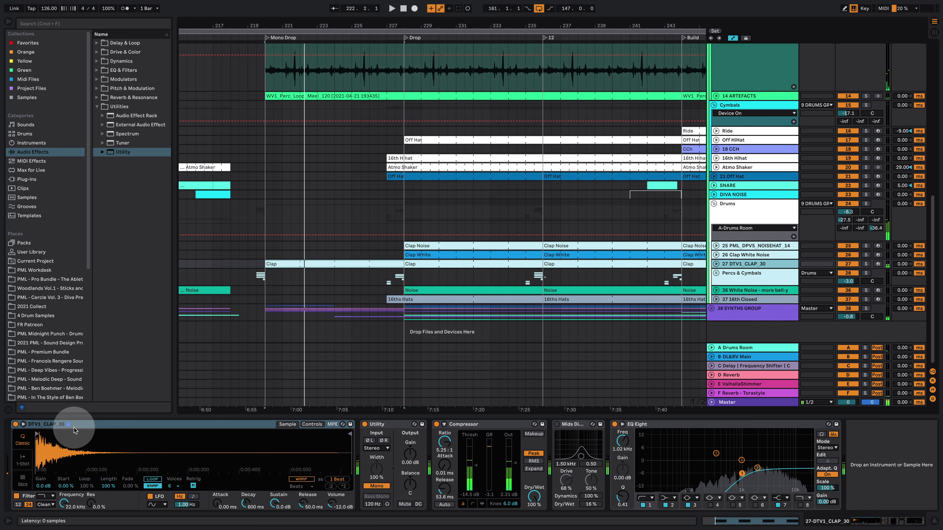
Step: Show the Clap White Noise track's devices and play the track soloed from the Drop
left_click(409, 255)
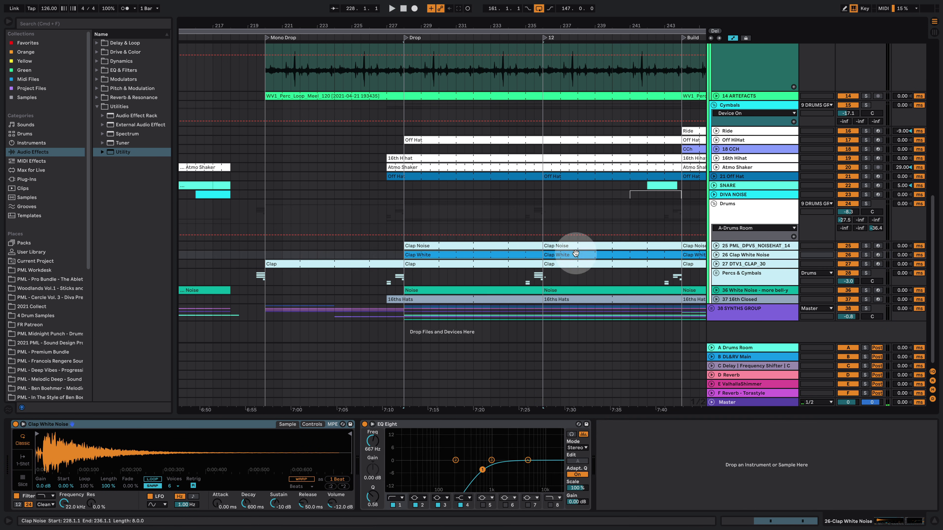
left_click(865, 254)
key("space")
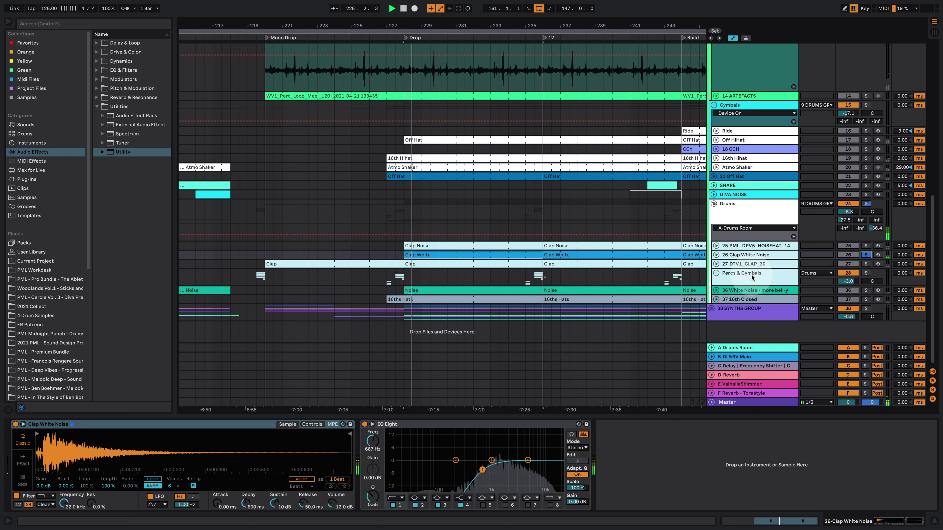
Step: Solo the PML_DPV5_NOISEHAT_14, Clap White Noise and DTV1_CLAP_30 tracks together to hear the layered claps
left_click(865, 245)
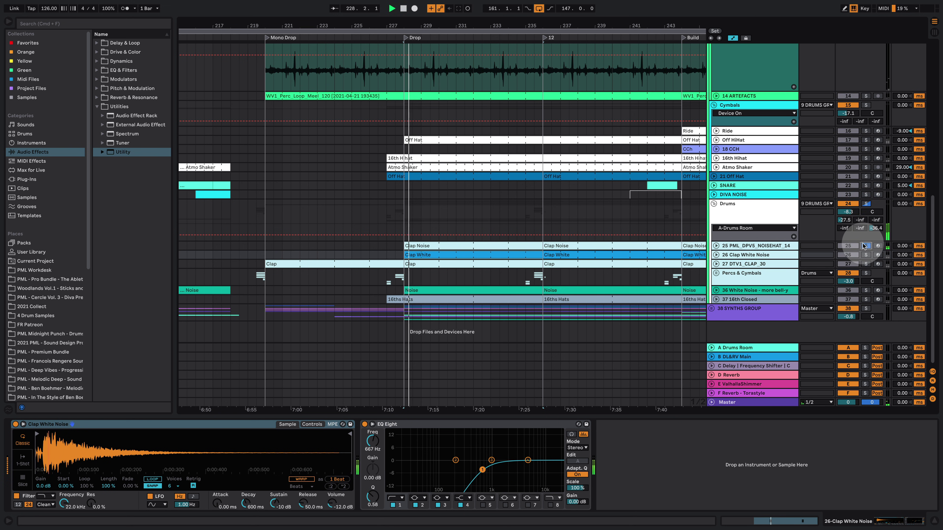
left_click(866, 263, "super")
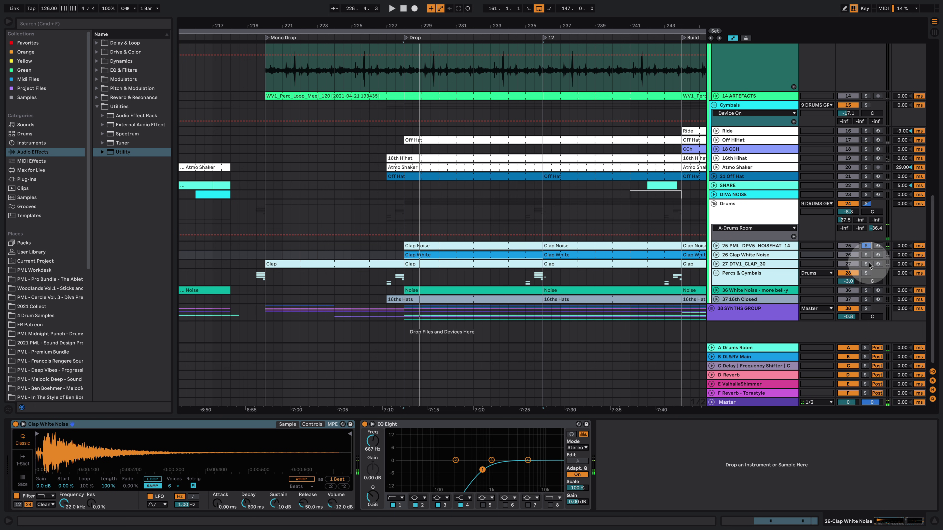
left_click(865, 255, "super")
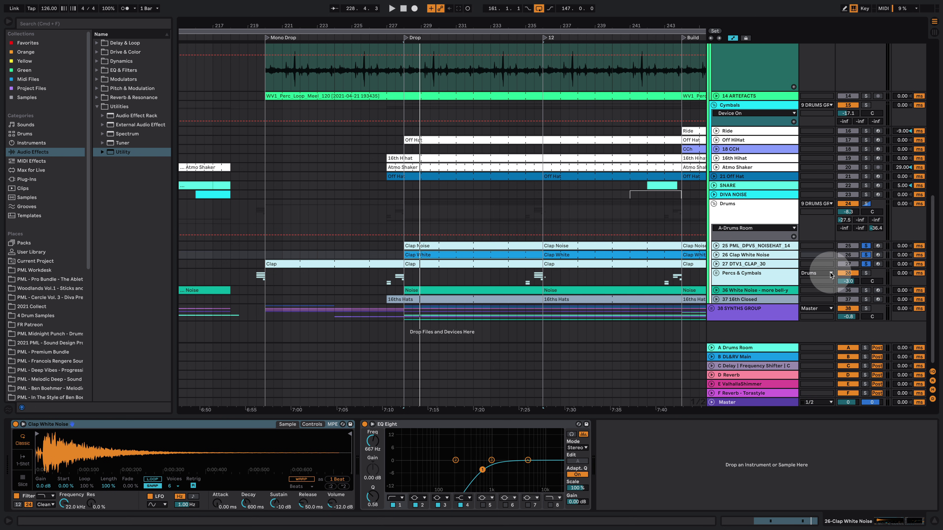
Step: Play the soloed claps with the low-end group from the Drop, and solo the Off HiHat track alongside the claps
scroll(750, 151, "up", 3)
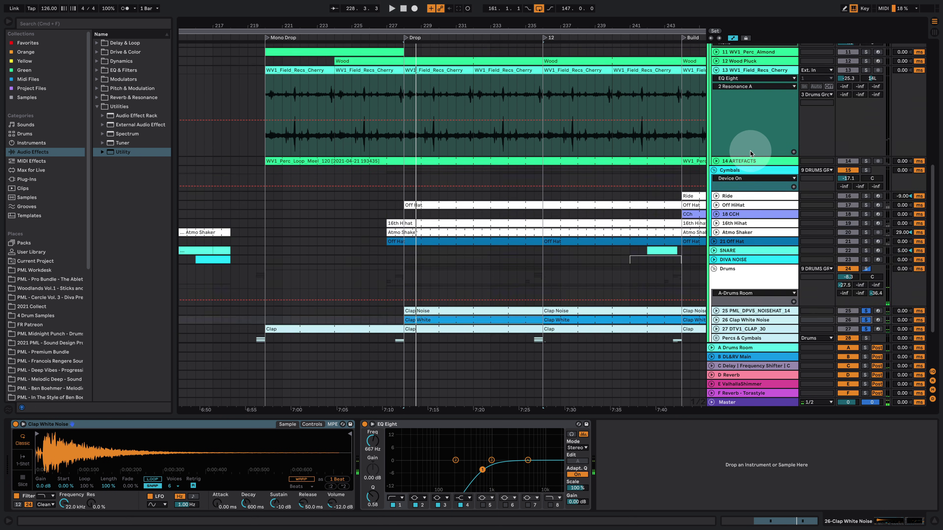
scroll(749, 151, "up", 12)
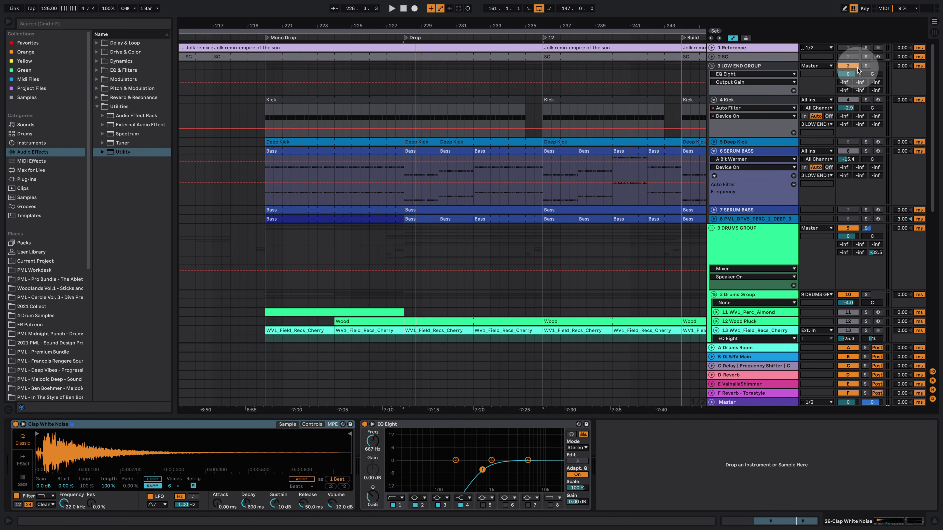
scroll(662, 176, "down", 6)
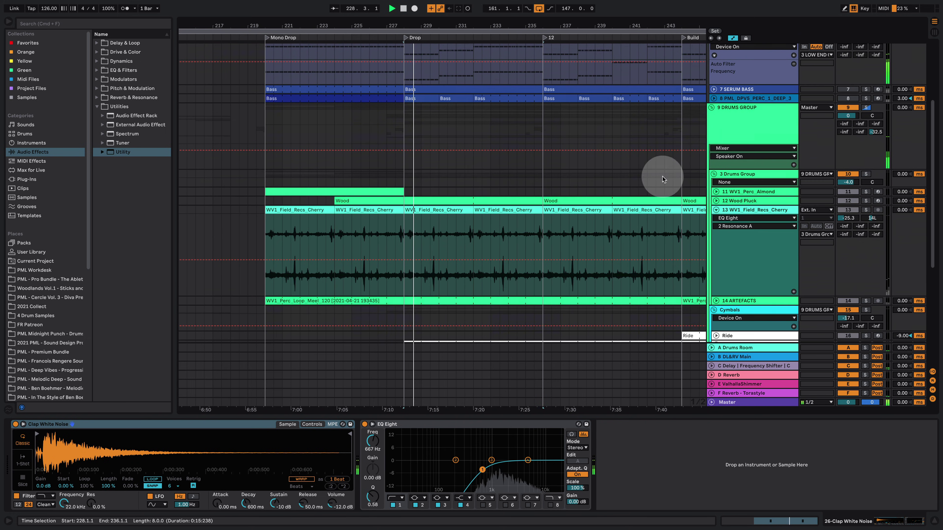
scroll(623, 186, "down", 10)
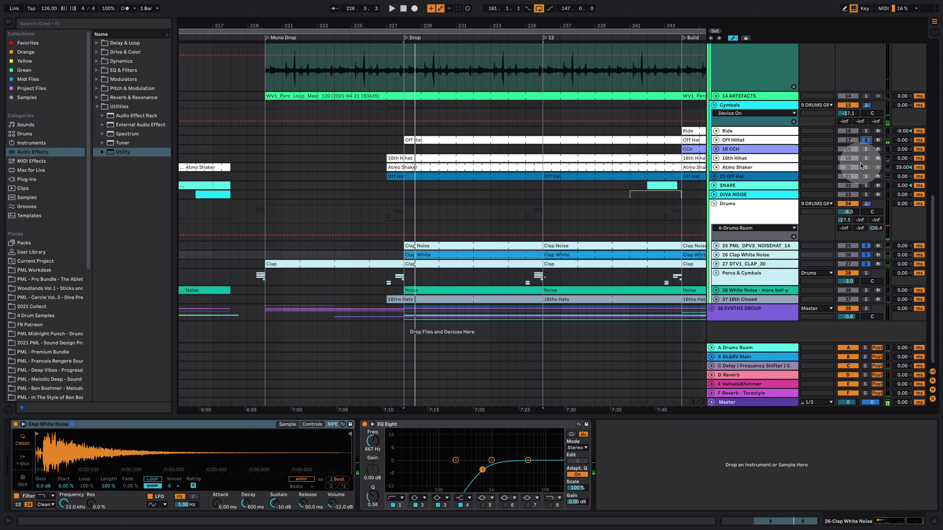
Step: Examine the 16th Hihat track's device chain and its clip's MIDI notes during playback, and return to the devices
left_click(501, 158)
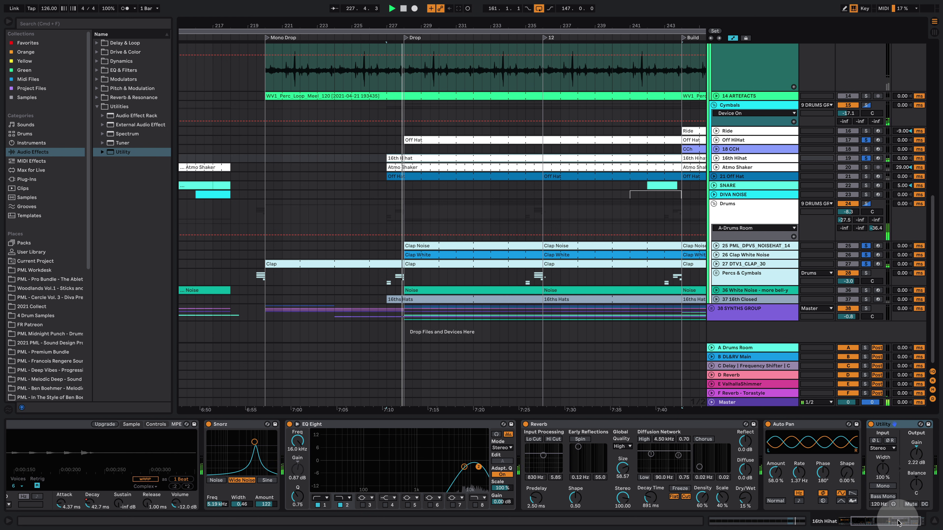
left_click(847, 523)
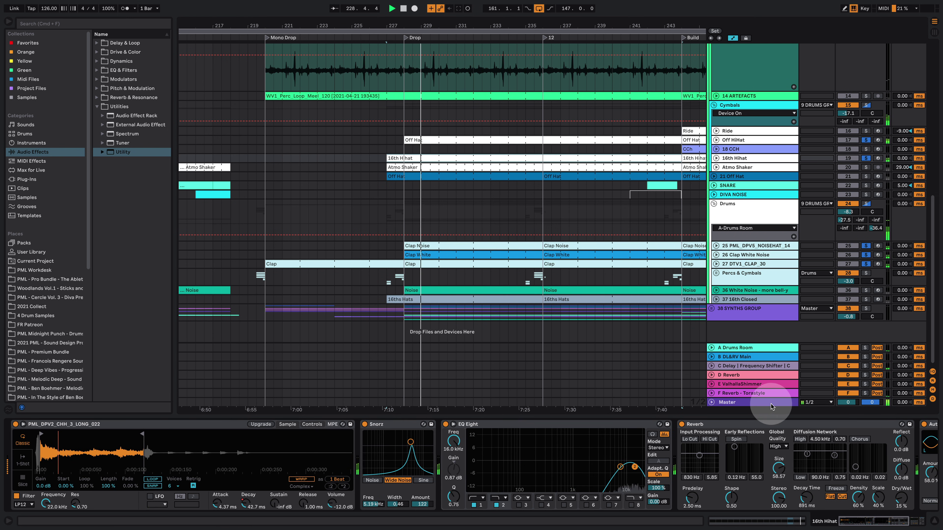
double_click(447, 158)
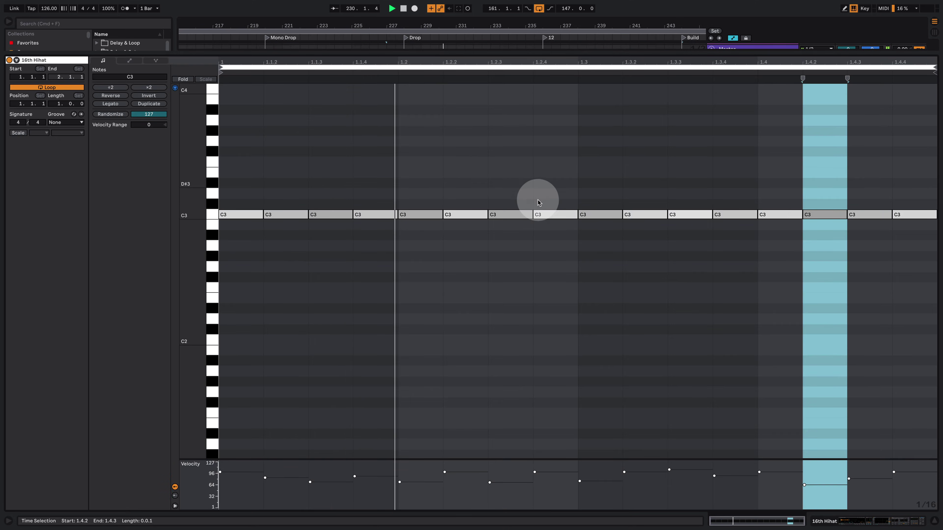
left_click(896, 519)
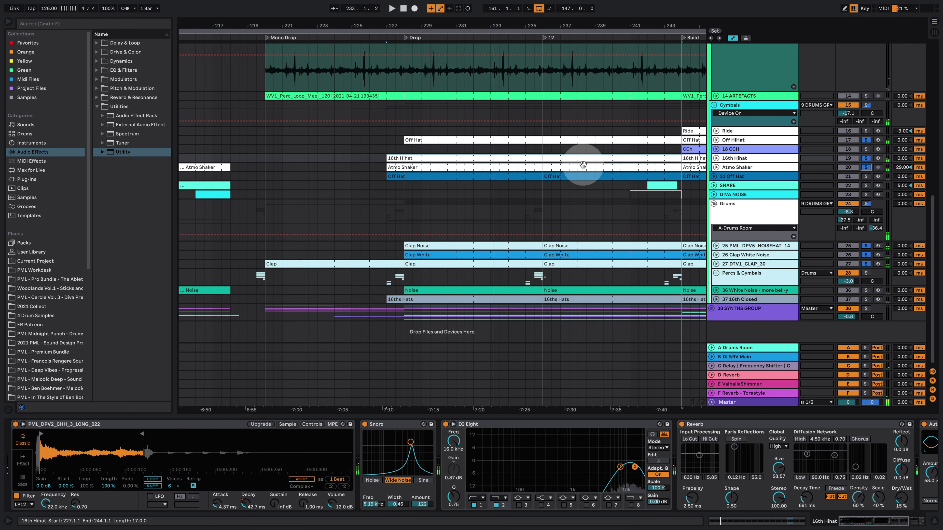
Step: Open the Atmo Shaker clip's waveform, return to its devices, then unfold the track and play it with the soloed drums
double_click(505, 167)
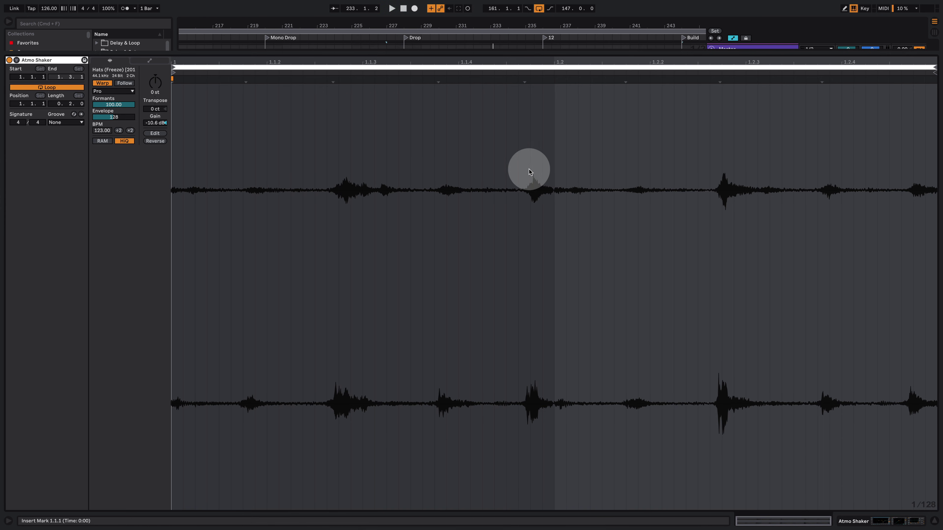
key("shift+Tab")
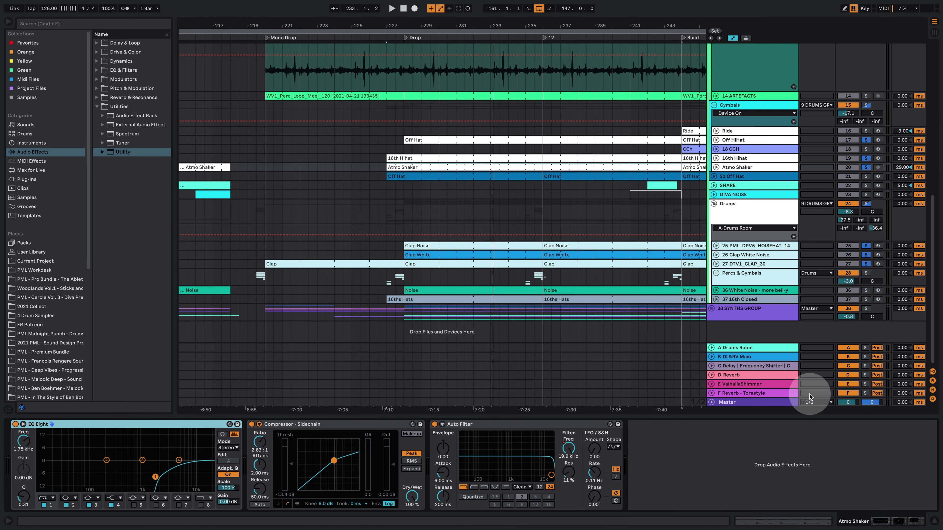
left_click(715, 168)
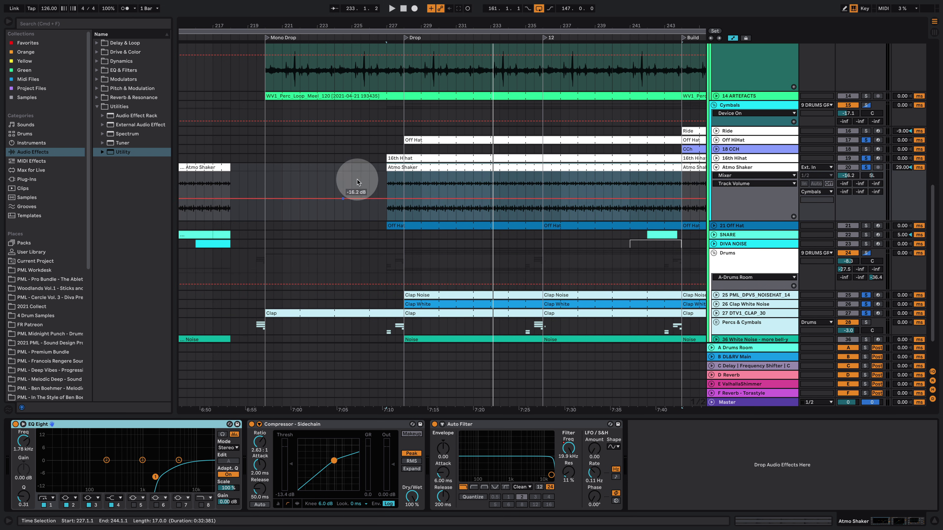
left_click(420, 184)
key("space")
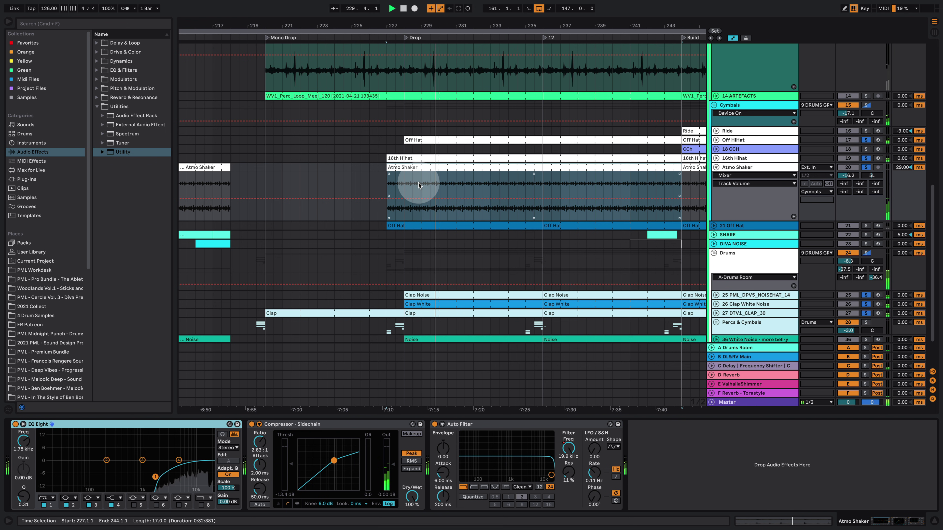
Step: Unfold the 21 Off Hat and 36 White Noise - more bell-y tracks to view their clip contents
left_click(713, 225)
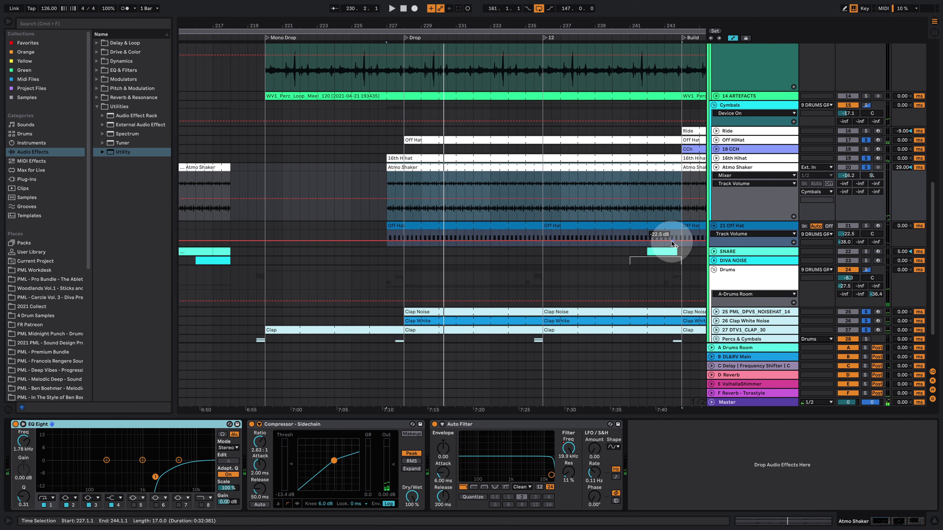
scroll(671, 242, "down", 4)
left_click(717, 290)
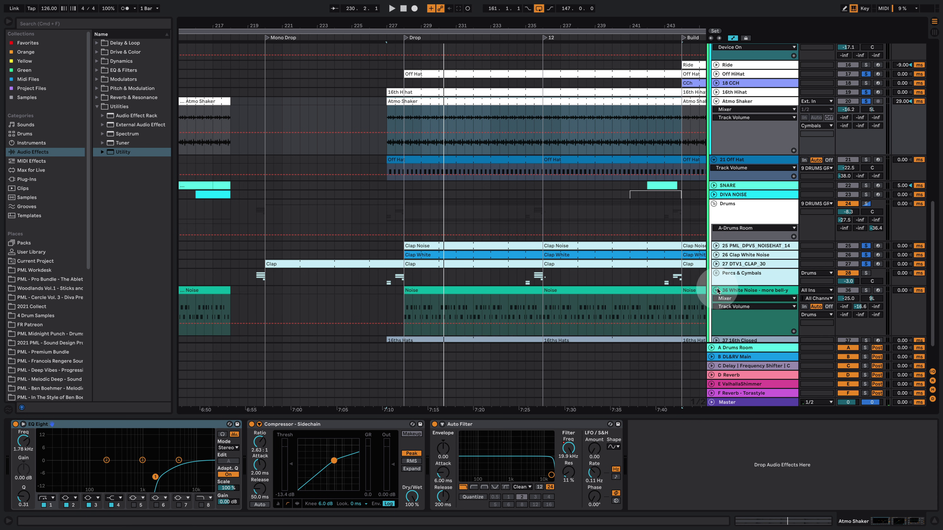
Step: Show the White Noise - more bell-y track's devices and play it with the other drums from the start of the Drop
left_click(867, 289)
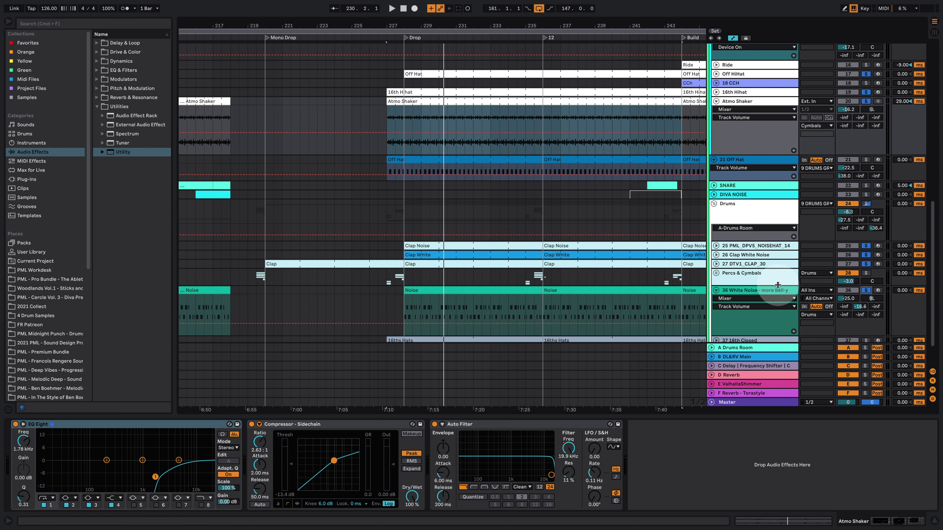
left_click(774, 291)
left_click(417, 303)
left_click(412, 306)
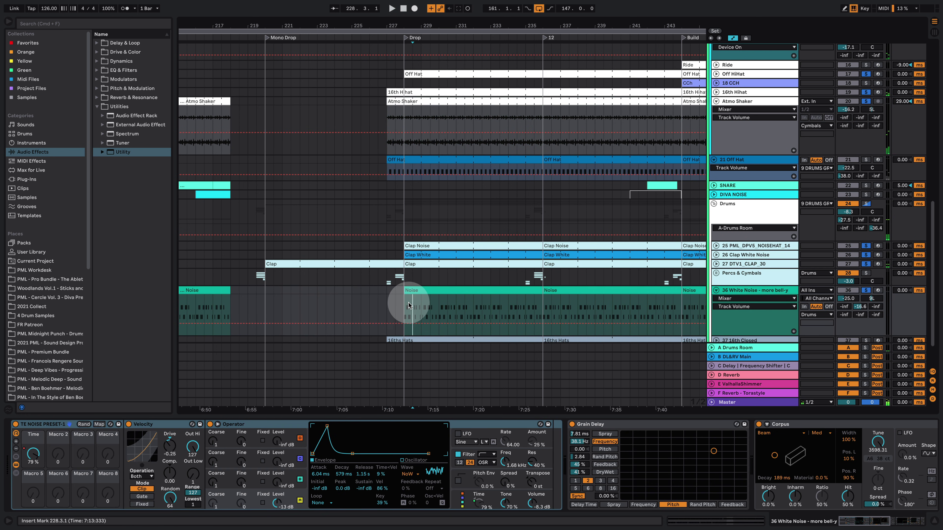
key("space")
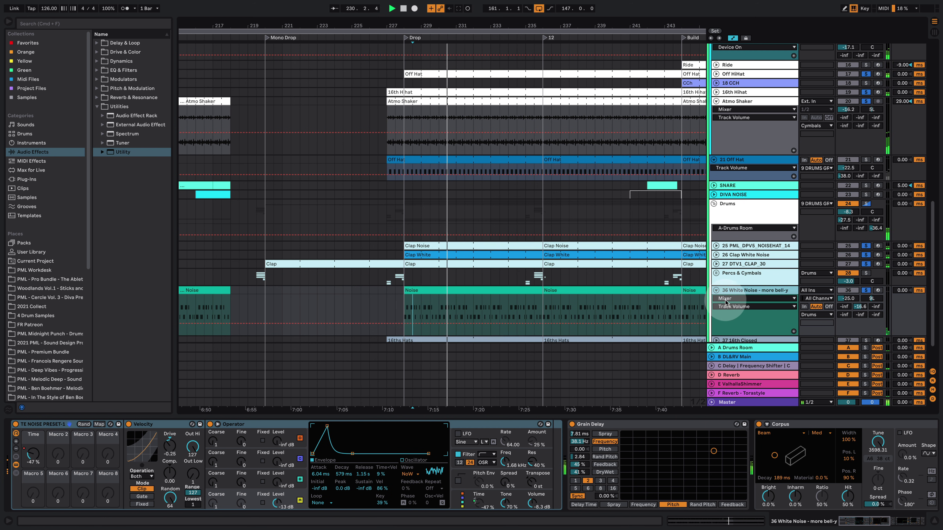
Step: Compare the White Noise - more bell-y track in the full drums and soloed by toggling its solo during playback
left_click(866, 290)
key("space")
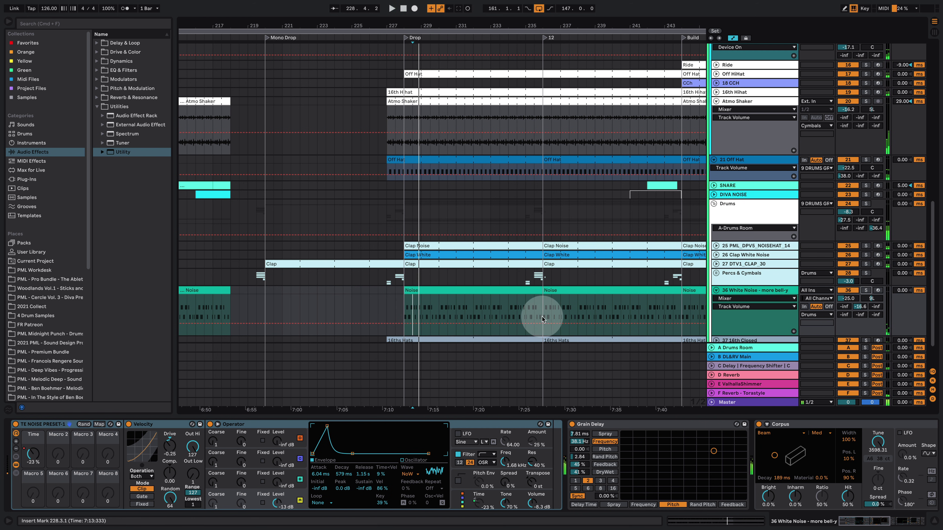
left_click(866, 290)
key("space")
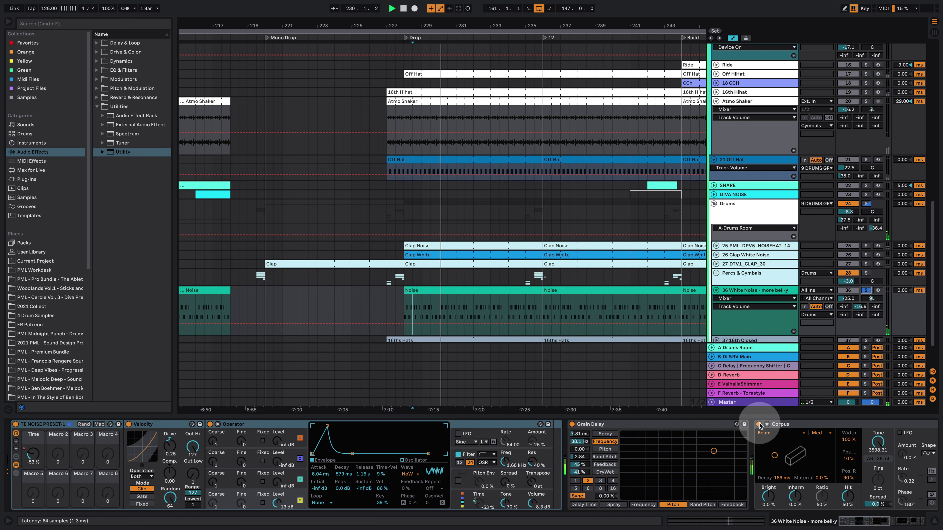
Step: Collapse the Grain Delay device and switch Corpus off and back on during playback to compare the sound
key("space")
double_click(631, 423)
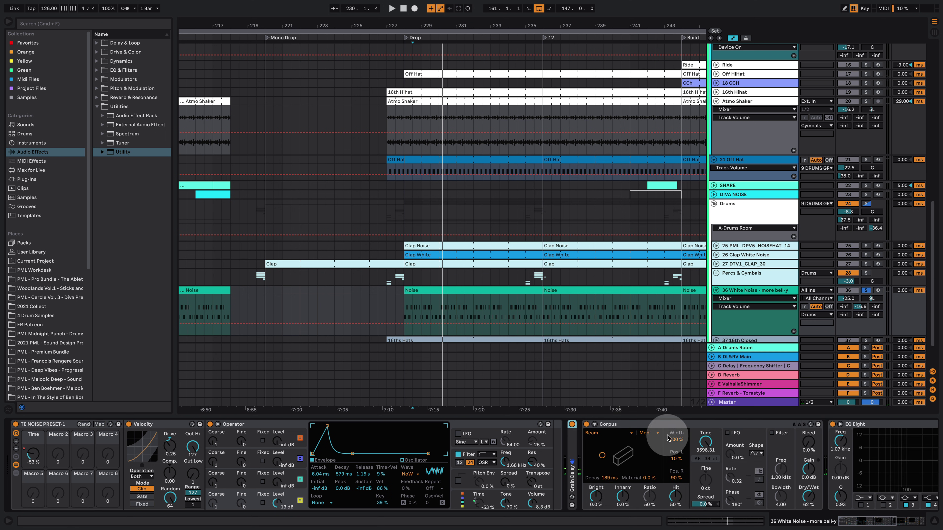
key("space")
left_click(586, 424)
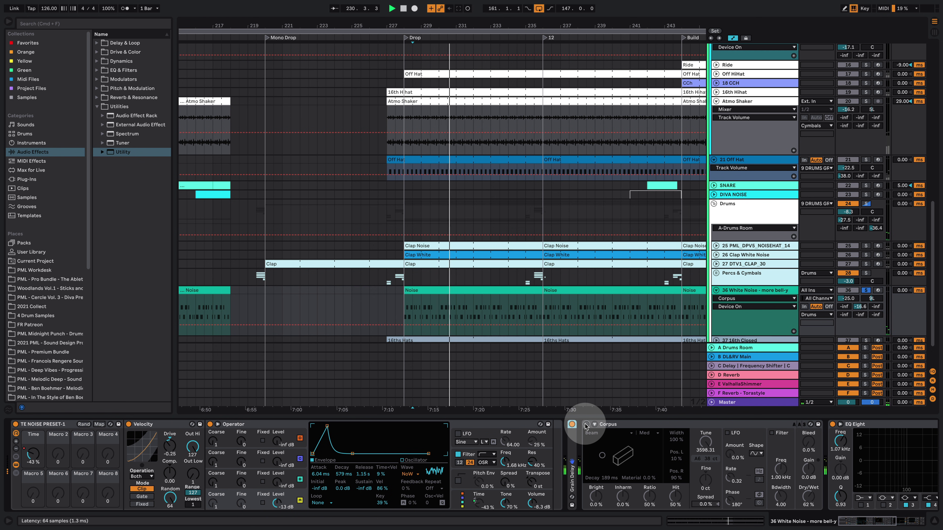
left_click(586, 425)
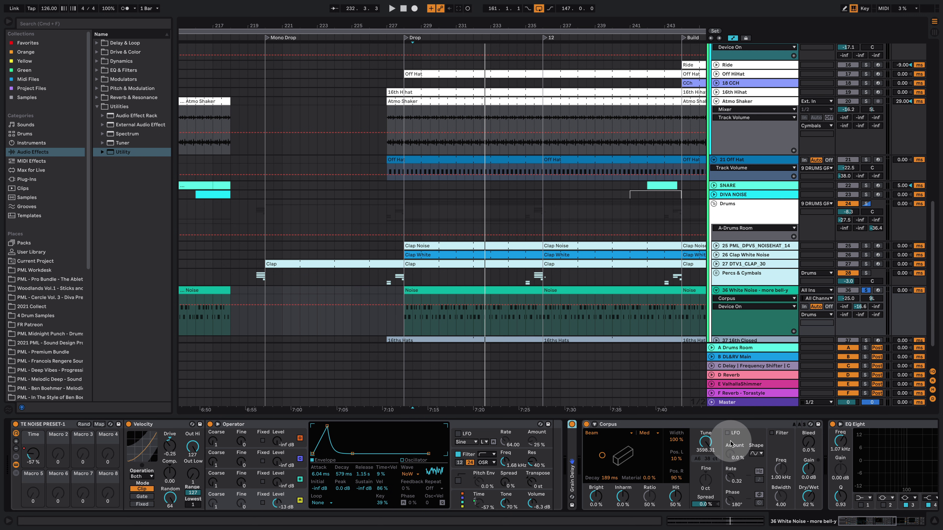
Step: Play the soloed White Noise track while viewing its EQ Eight and Auto Filter, and return to the chain's first devices
key("space")
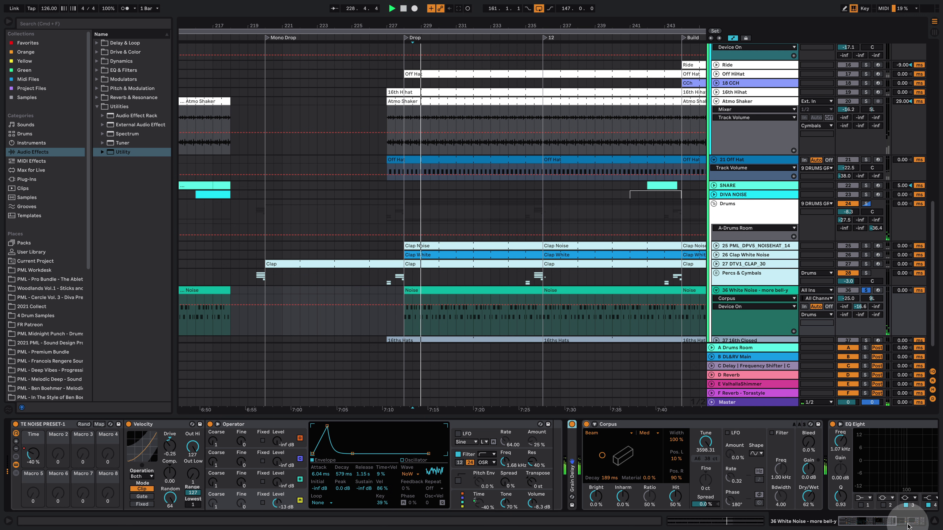
left_click(889, 522)
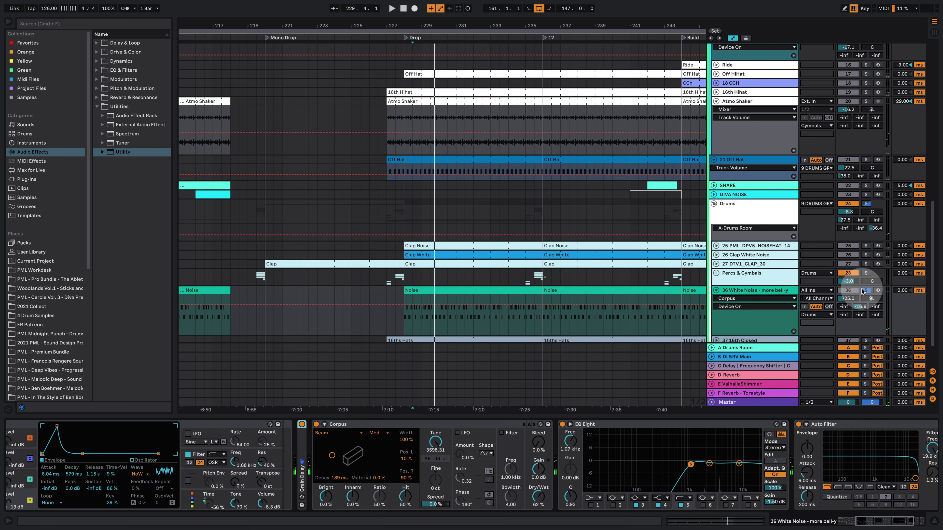
left_click(880, 521)
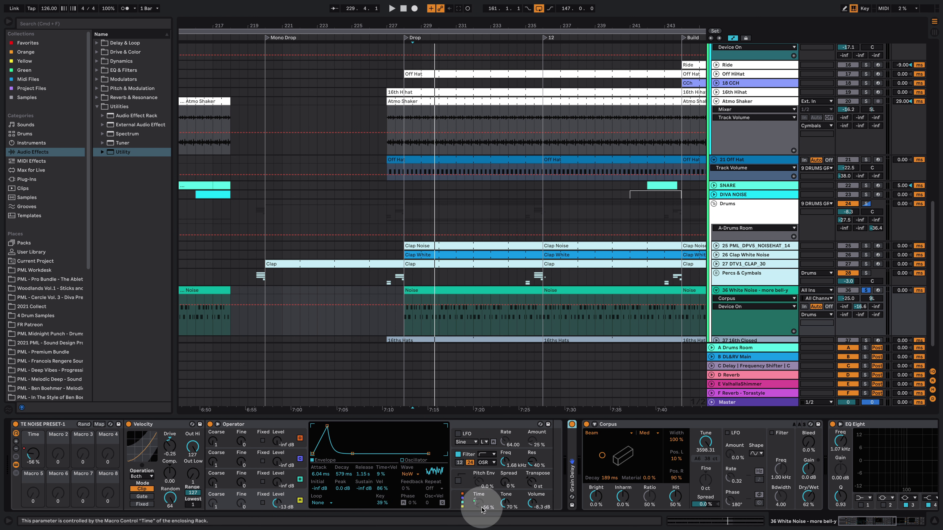
Step: Display the TE NOISE PRESET-1 Time automation on the White Noise track, play it soloed from the Drop, and unsolo it
left_click(410, 311)
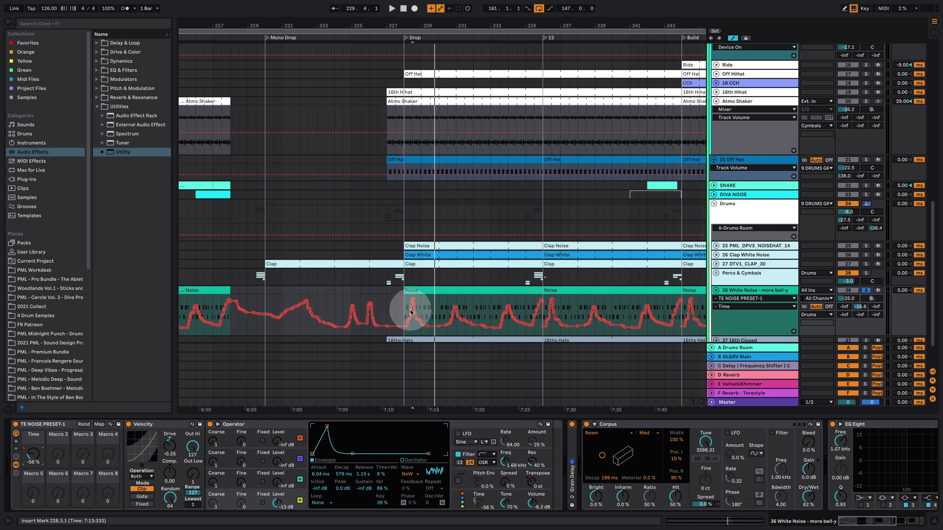
left_click(427, 324)
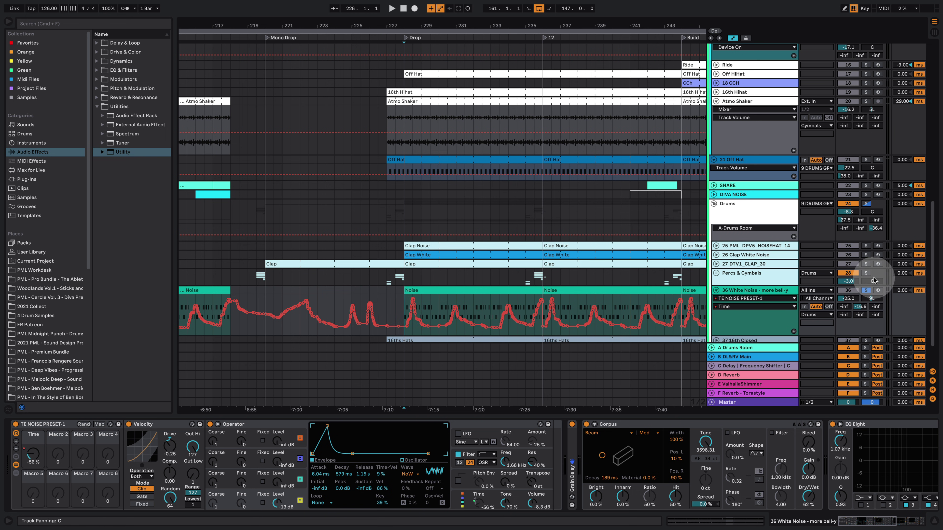
scroll(875, 286, "down", 2)
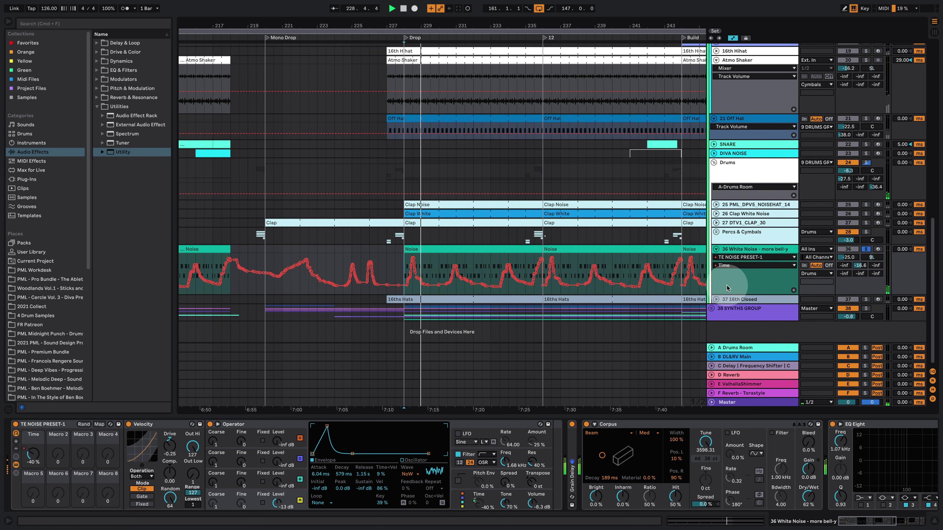
left_click(866, 249)
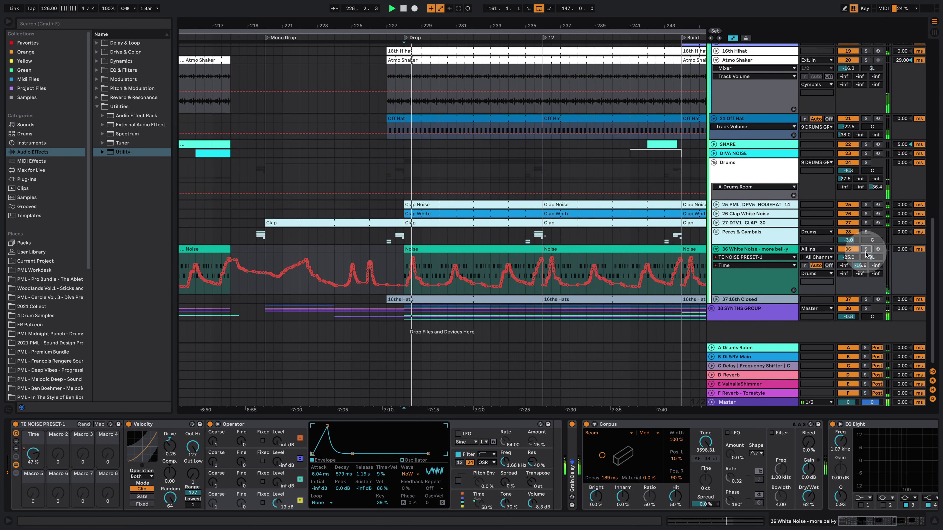
Step: Unfold the SYNTHS GROUP to reveal its tracks and show the group's devices
left_click(711, 308)
scroll(690, 308, "down", 7)
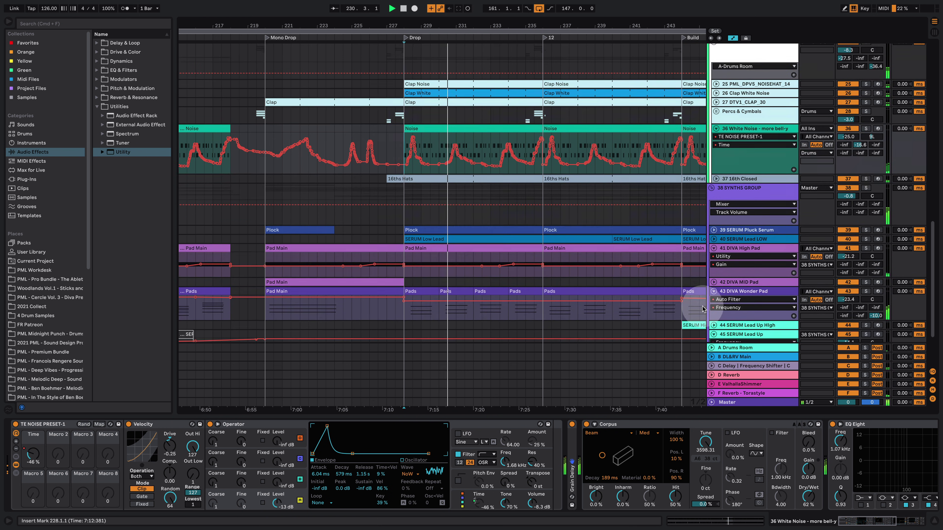
scroll(653, 260, "down", 2)
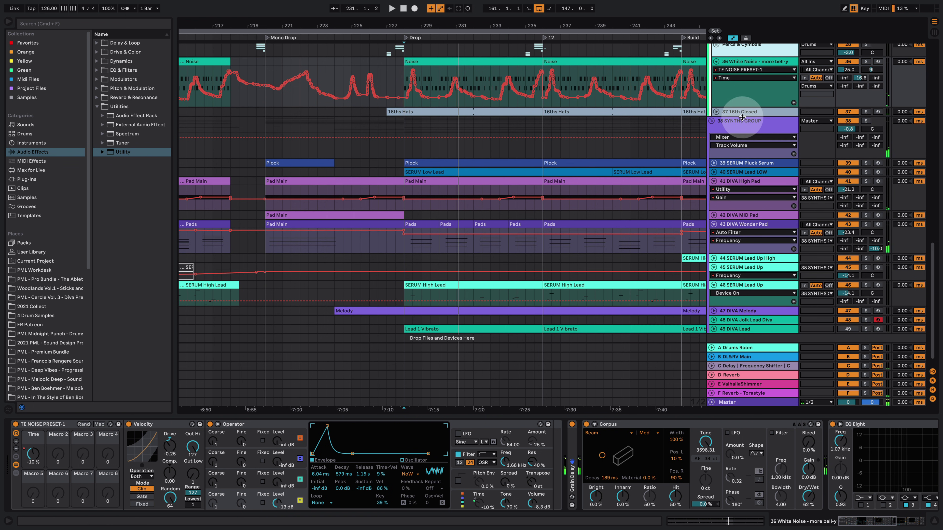
left_click(749, 128)
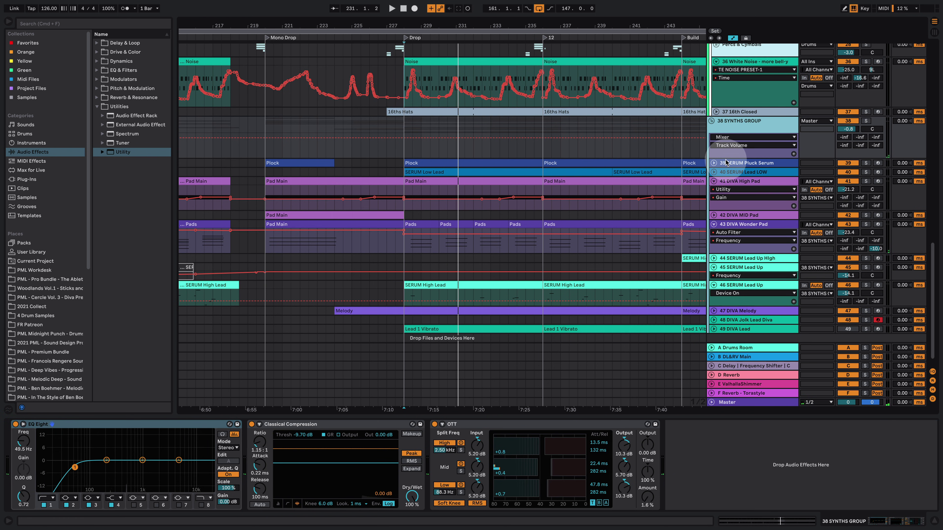
Step: Unfold the SERUM Pluck Serum track, solo it, and play its Plock clip from the Drop
left_click(714, 163)
left_click(447, 163)
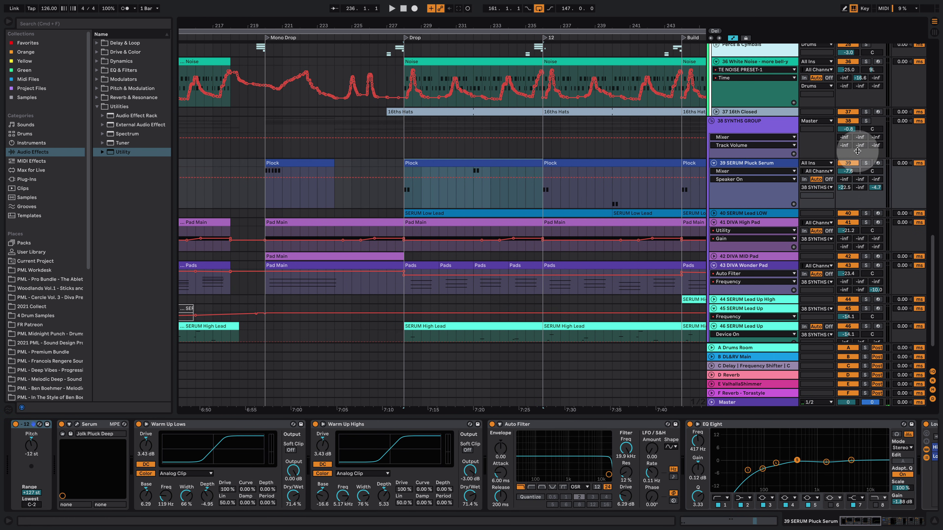
left_click(866, 164)
key("space")
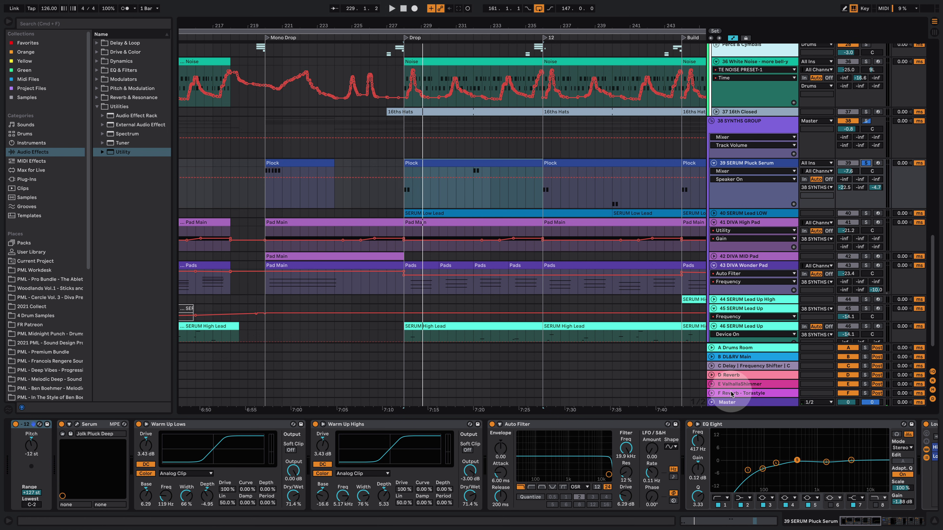
Step: View the device on the Reverb - Torastyle return, and go back to the SERUM Pluck Serum track's devices
left_click(764, 394)
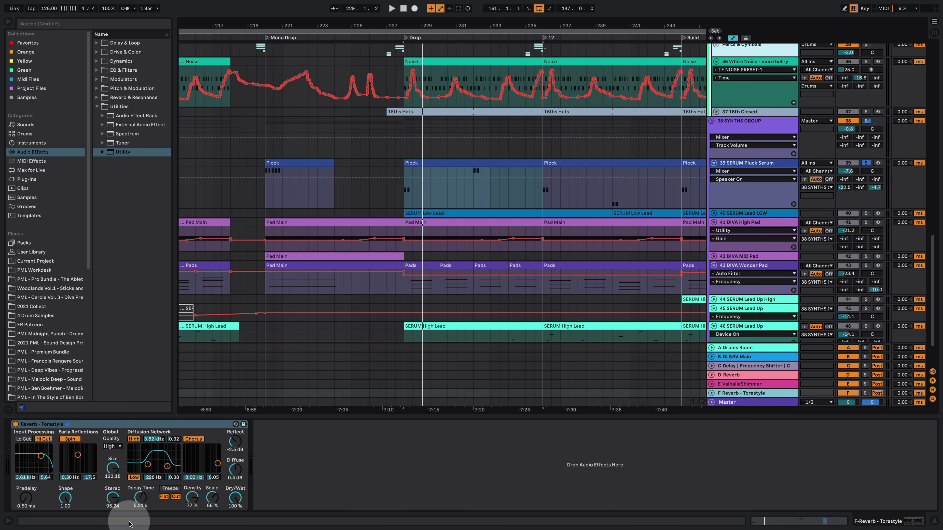
left_click(933, 523)
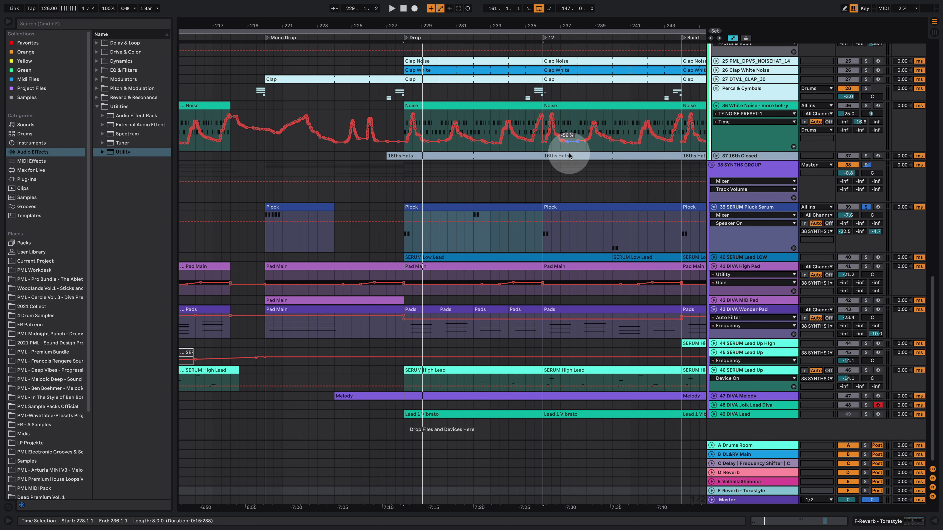
left_click(759, 207)
double_click(759, 208)
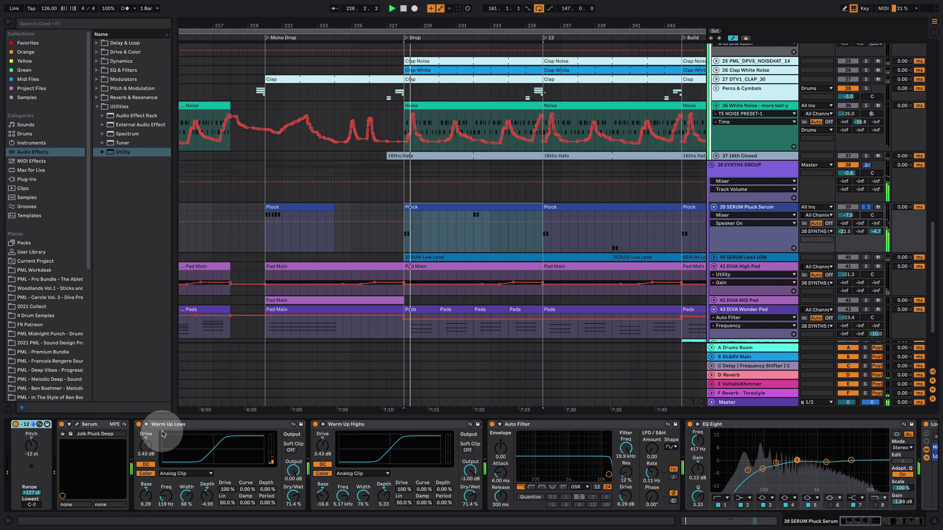
Step: Open the pluck track's Serum synth, examine its envelopes while playing the part, and close its window
left_click(77, 424)
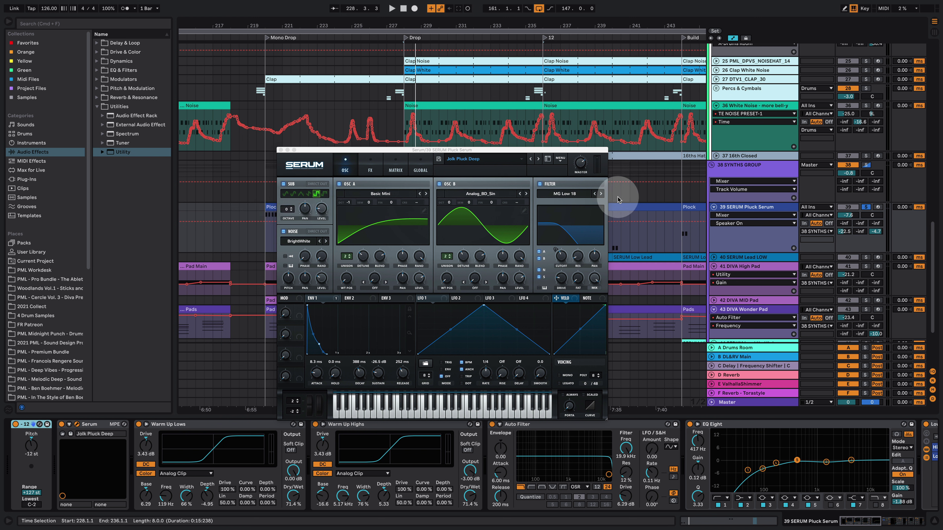
key("space")
left_click(347, 293)
key("space")
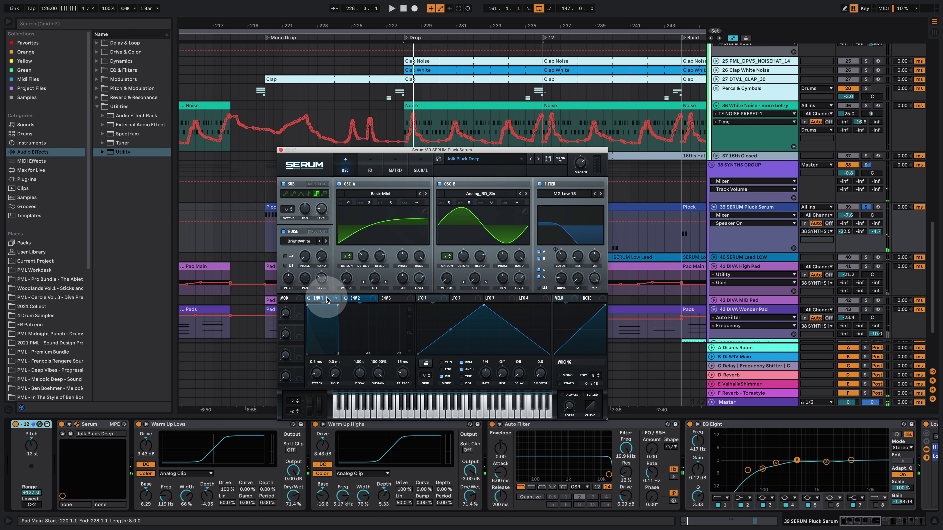
key("space")
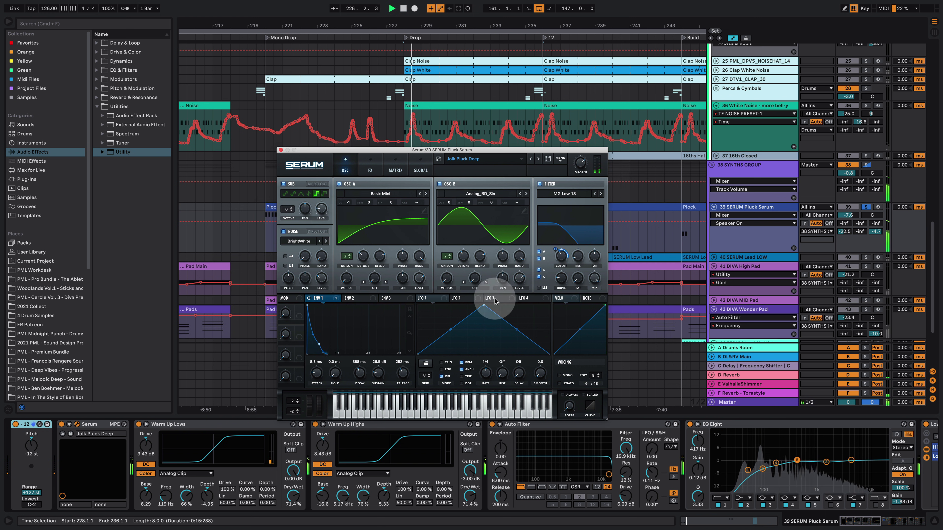
left_click(280, 150)
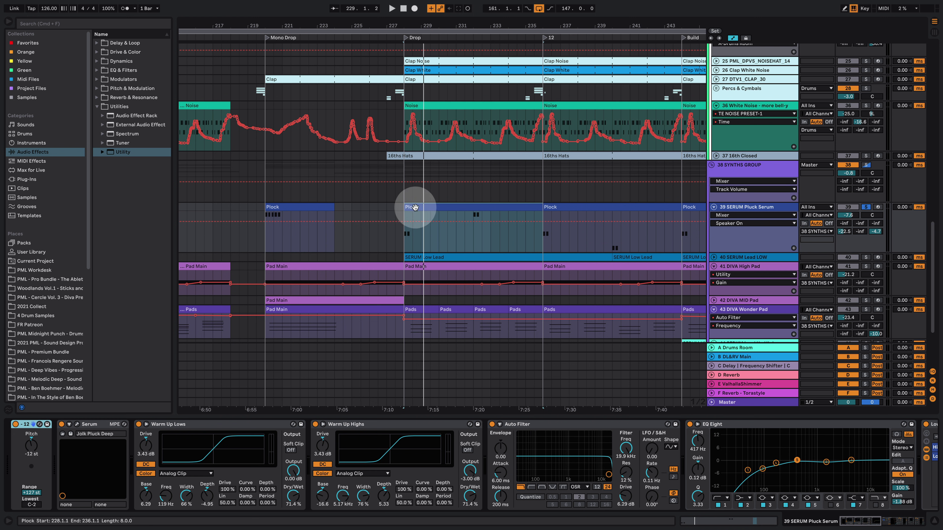
Step: Unfold the SERUM Lead LOW track, solo it, and play its SERUM Low Lead clip from the Drop
left_click(714, 258)
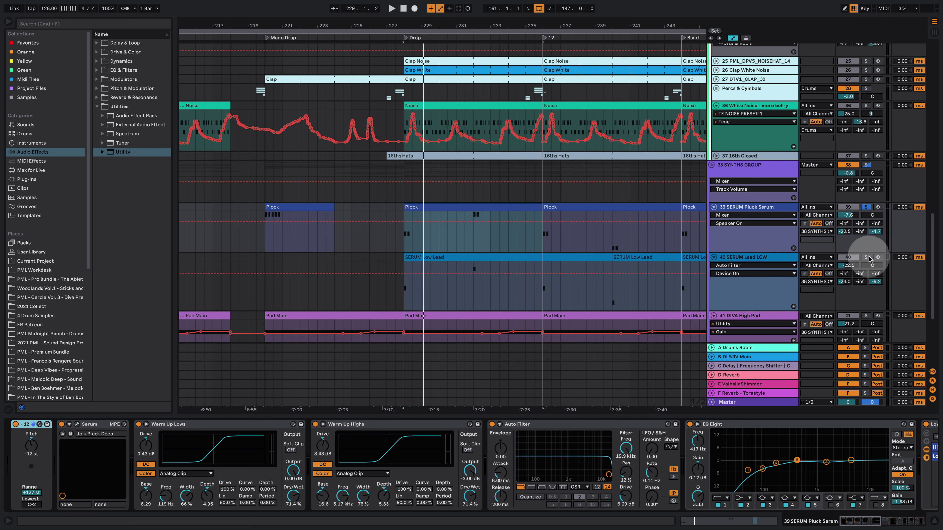
left_click(759, 260)
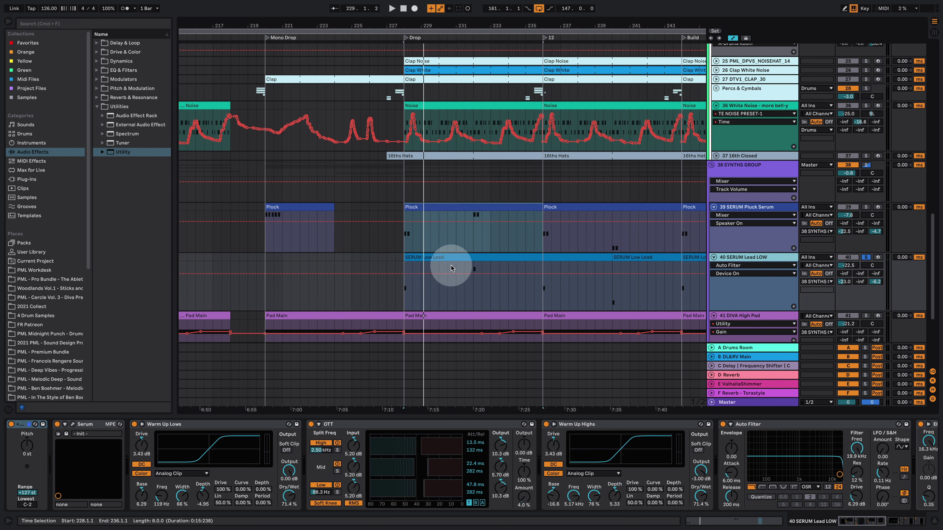
left_click(421, 255)
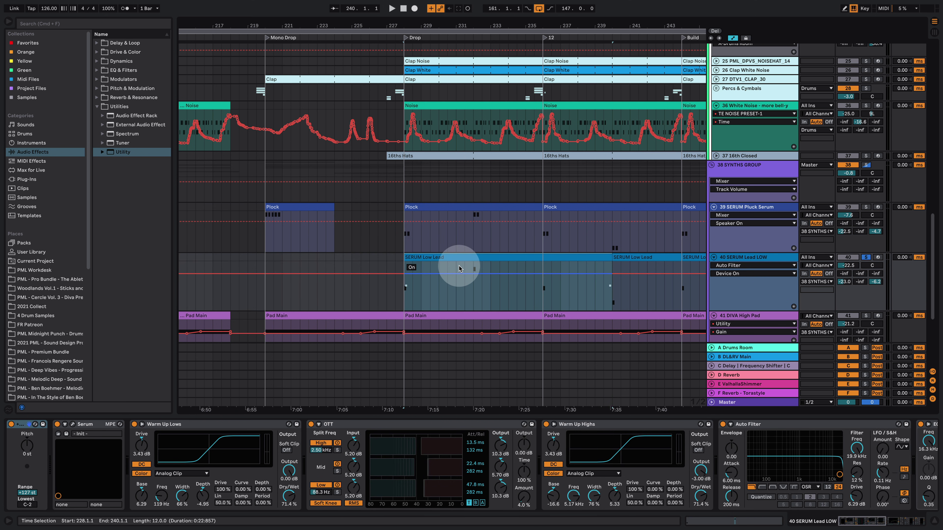
key("space")
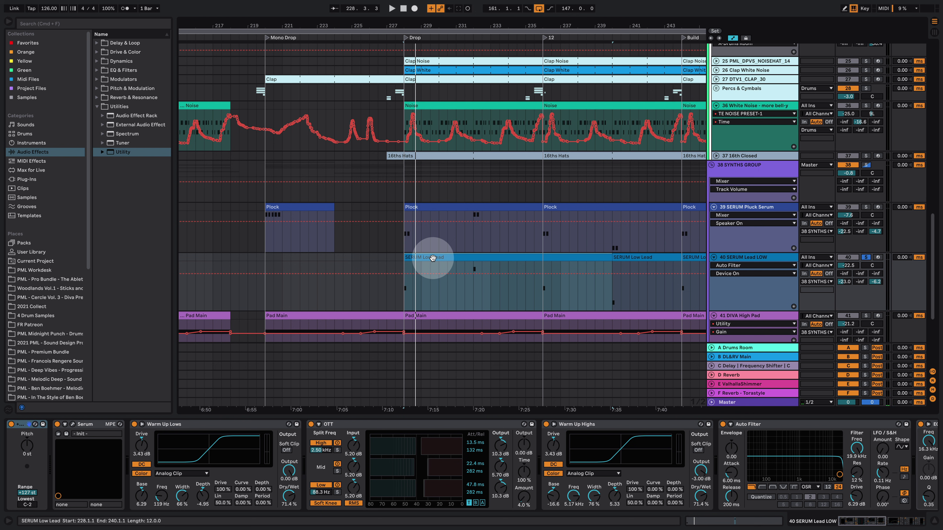
Step: Open the SERUM Lead LOW track's Serum synth and compare the Warm Up Highs saturation during playback
left_click(72, 425)
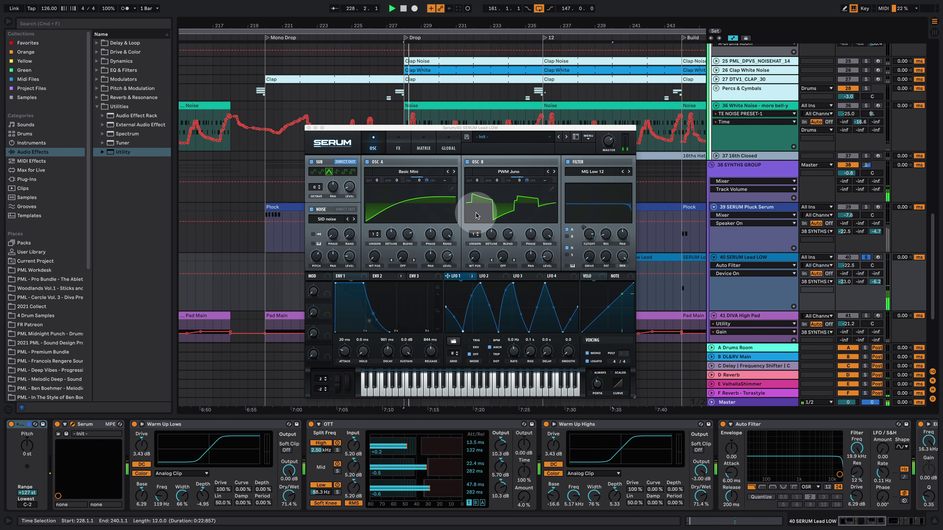
key("space")
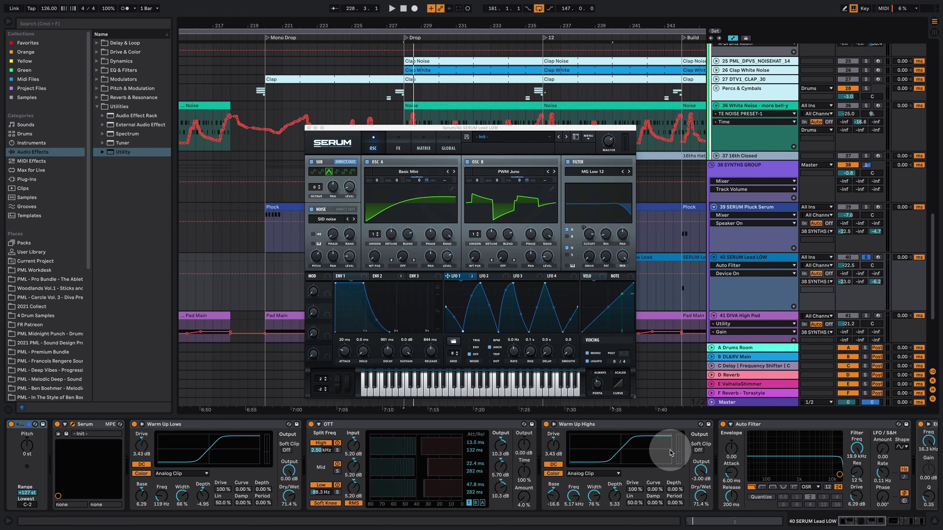
left_click(546, 425)
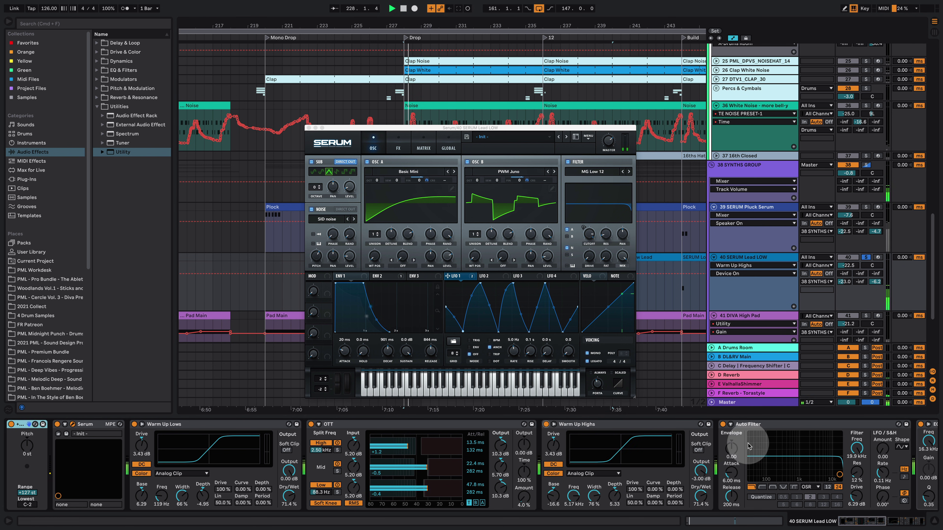
Step: Switch the SERUM Lead LOW track's Auto Filter off and back on during playback to compare the sound
left_click(866, 523)
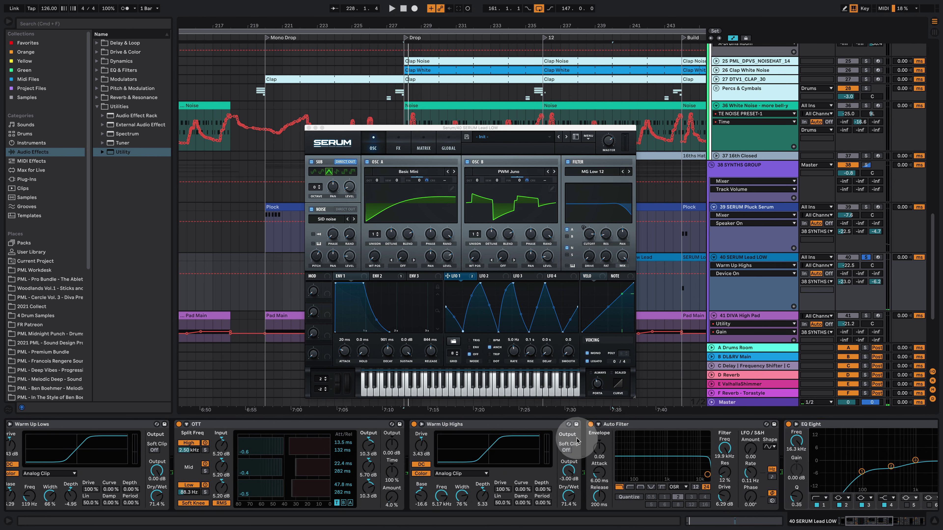
left_click(591, 424)
key("space")
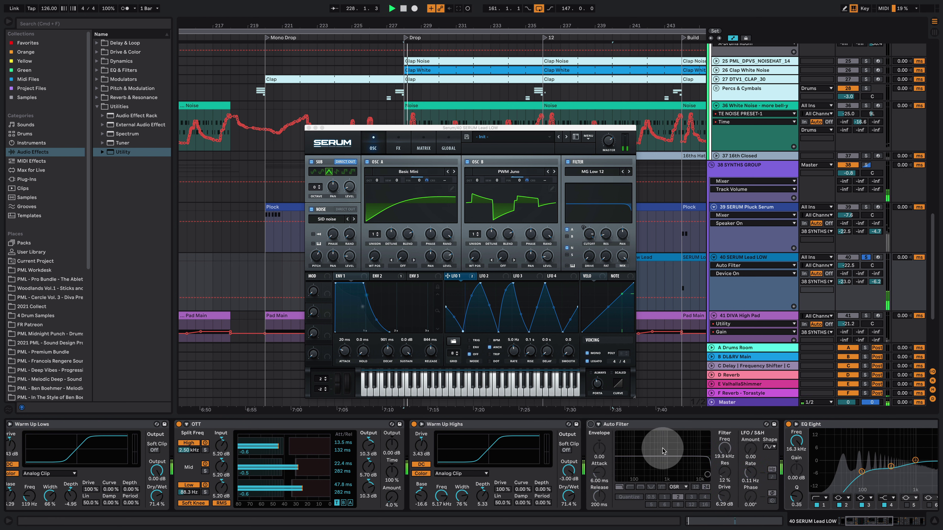
left_click(591, 425)
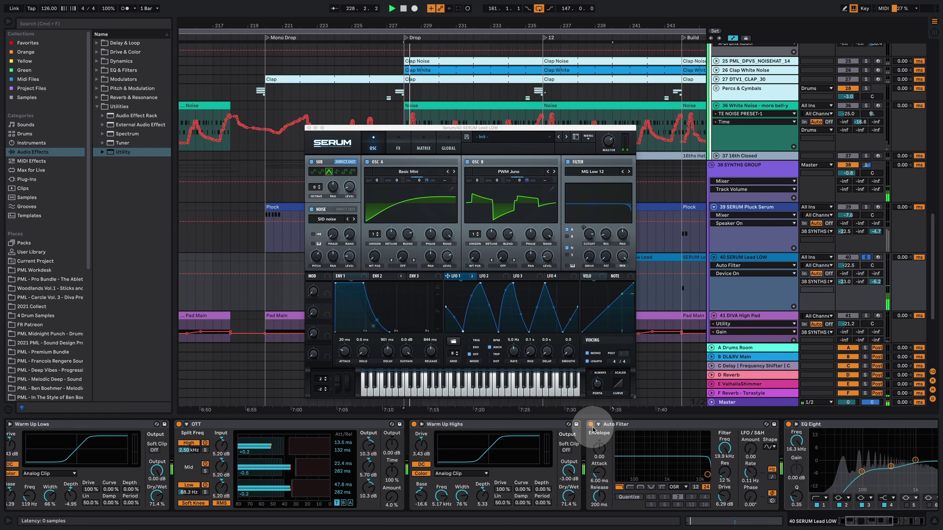
Step: Examine the EQ Eight, Utility and two Sidechain compressors ending the SERUM Lead LOW chain, closing Serum and playing the track briefly
left_click(885, 527)
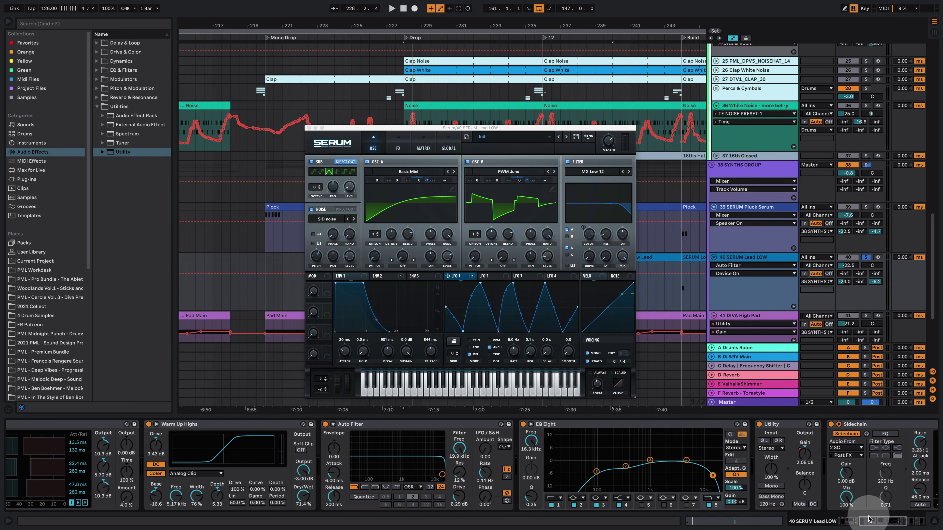
left_click_drag(871, 524, 893, 524)
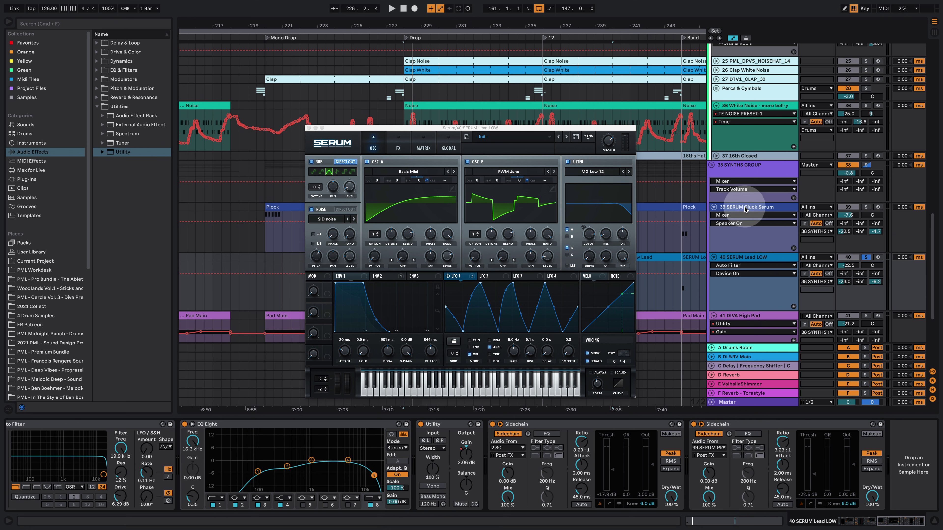
left_click(308, 128)
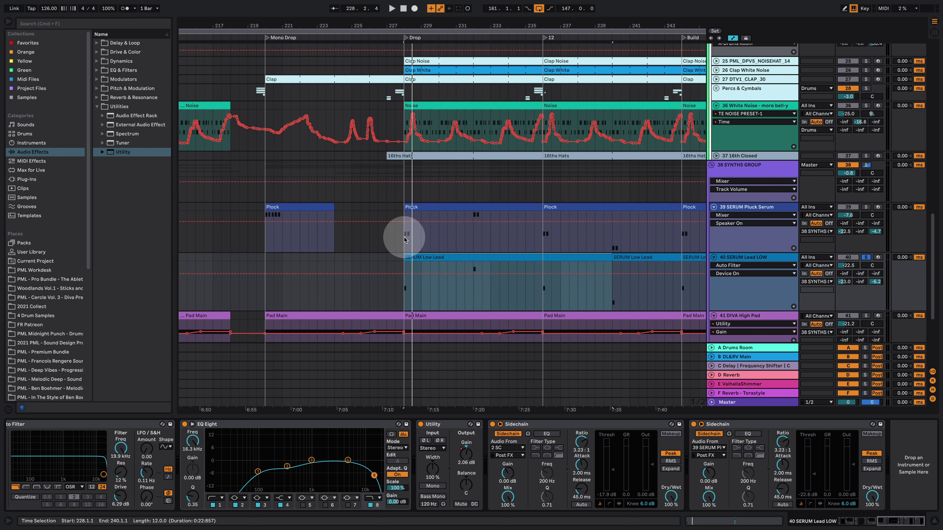
key("space")
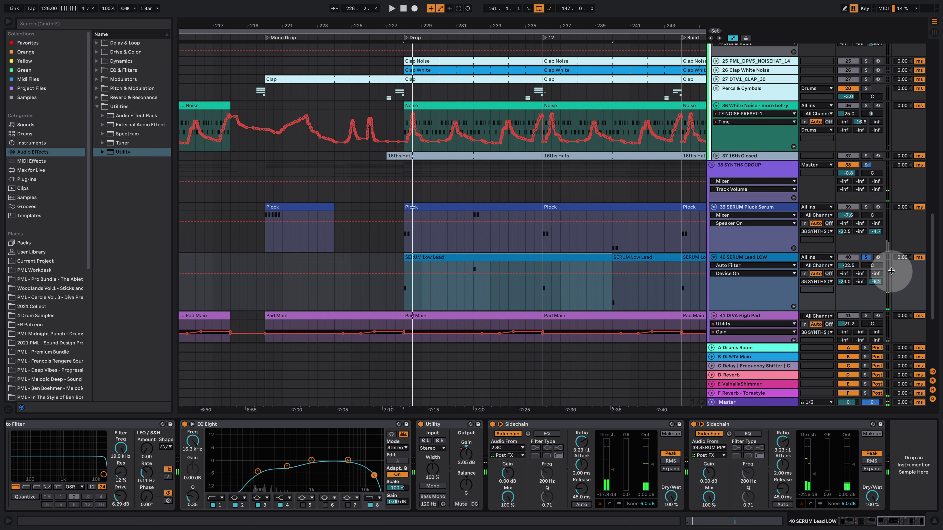
scroll(853, 511, "left", 15)
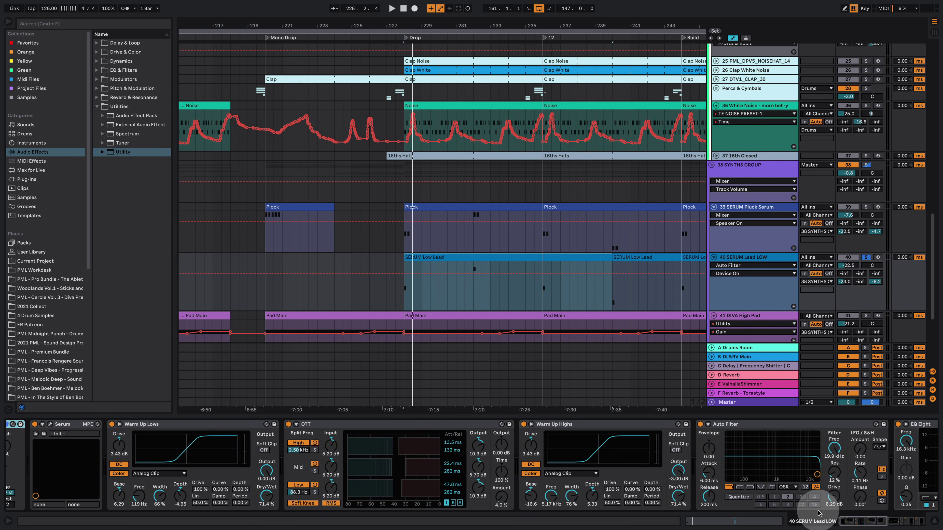
scroll(856, 524, "left", 2)
Step: Show the DIVA High Pad track's devices and play it soloed from the Drop
scroll(695, 280, "down", 6)
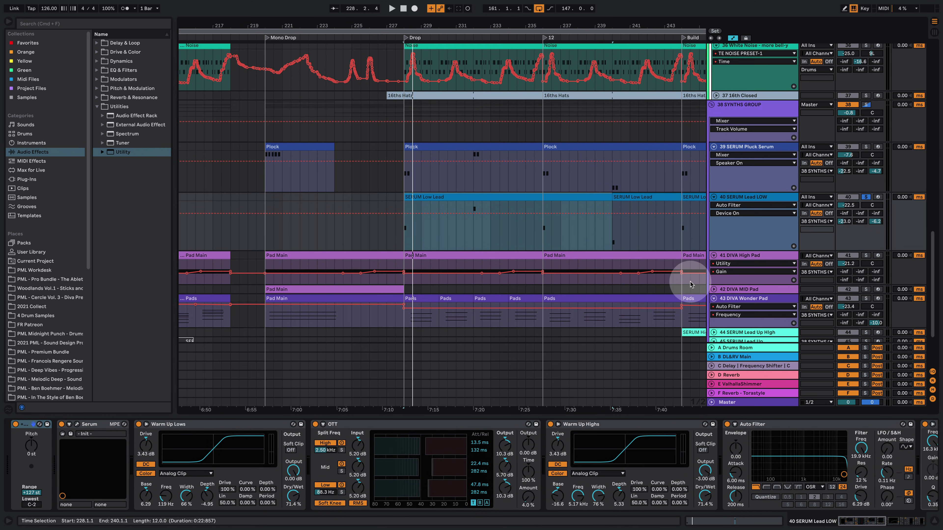
left_click(745, 194)
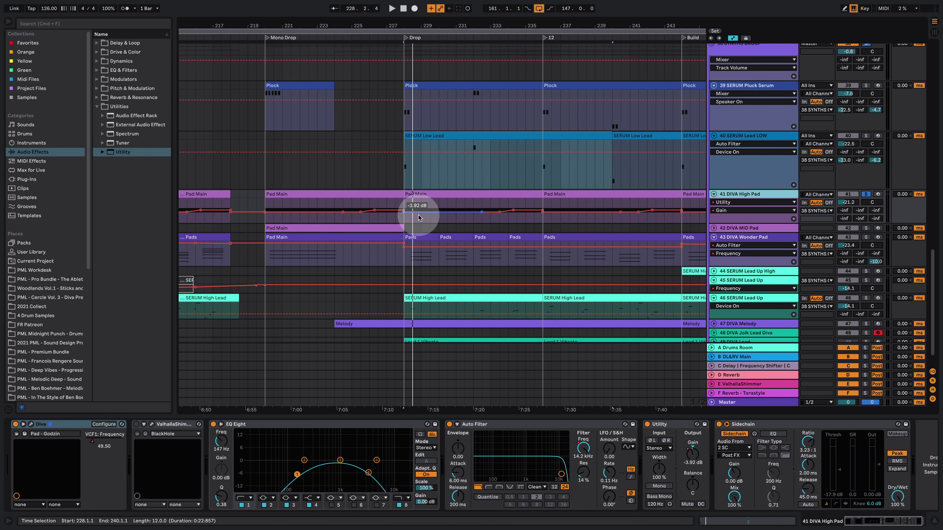
key("space")
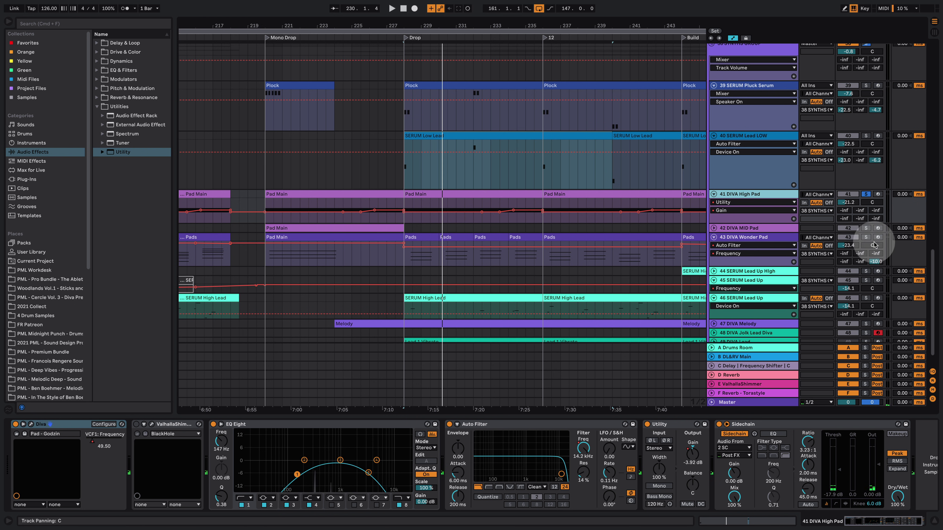
Step: Solo the DIVA Wonder Pad track and consolidate its four short Pads clips at the Drop into one clip
left_click(865, 238)
left_click(752, 241)
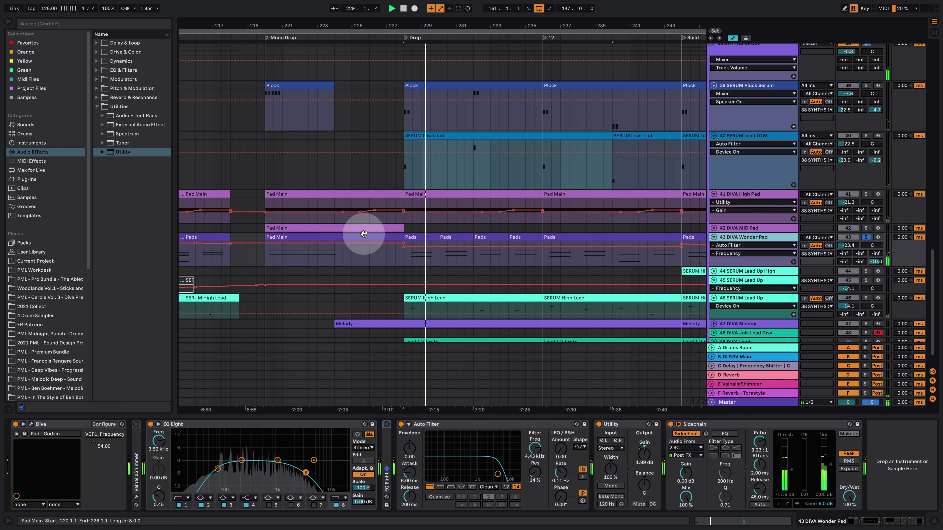
left_click(520, 238, "shift")
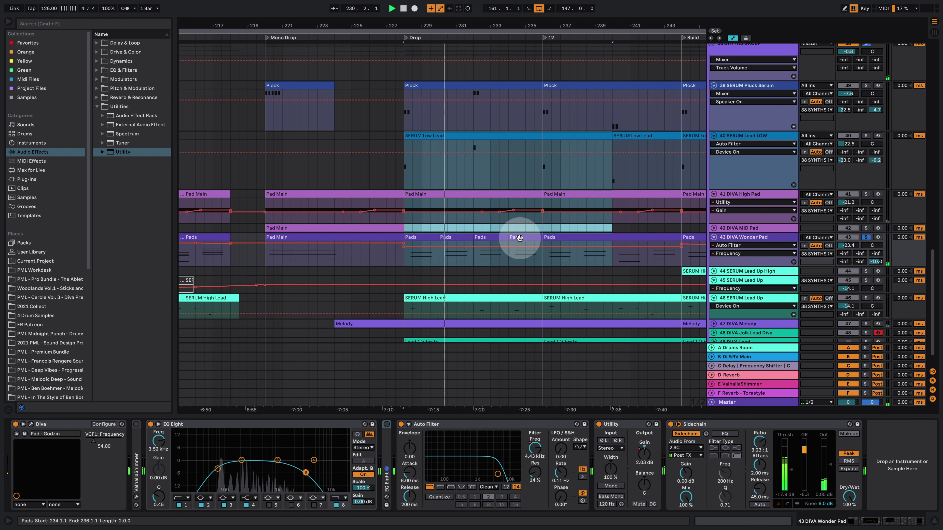
left_click_drag(542, 256, 413, 242)
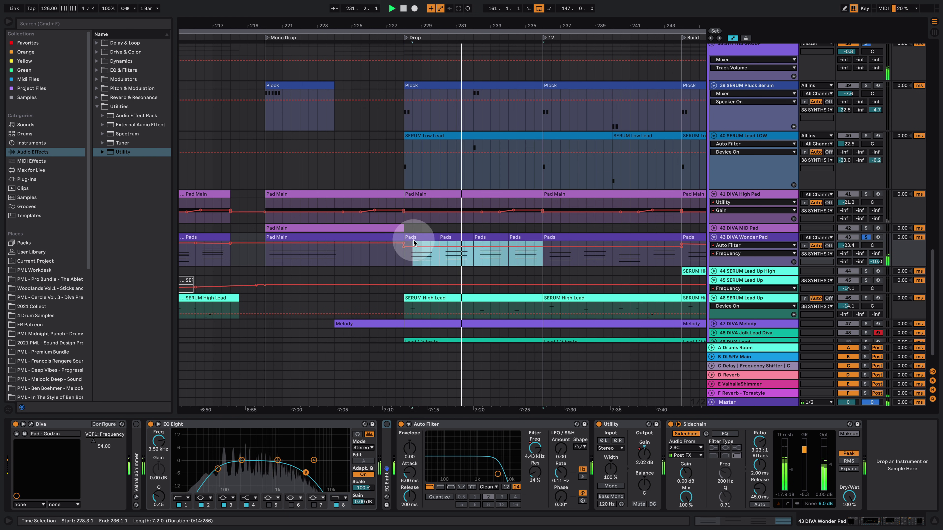
key("super+j")
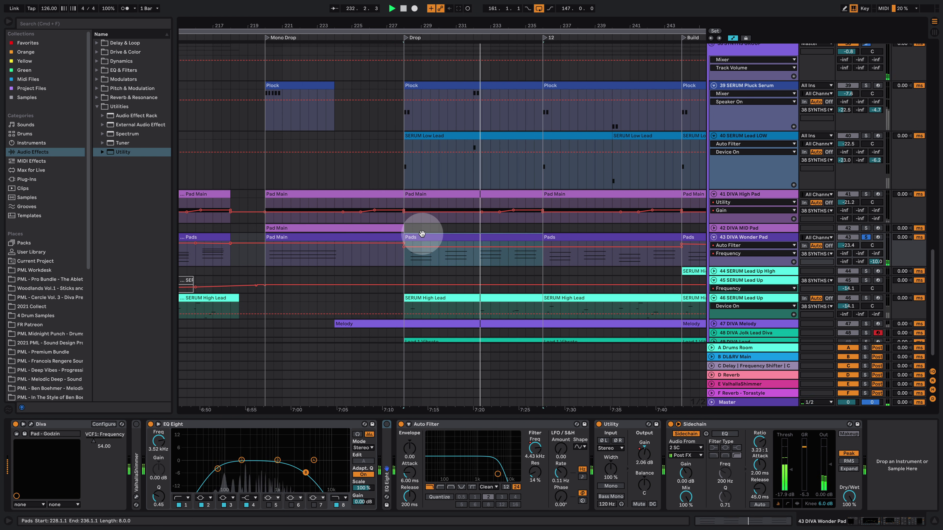
Step: Stop playback, open the consolidated Pads clip in the piano roll, and enlarge its notes enough to read the chords
key("space")
double_click(433, 237)
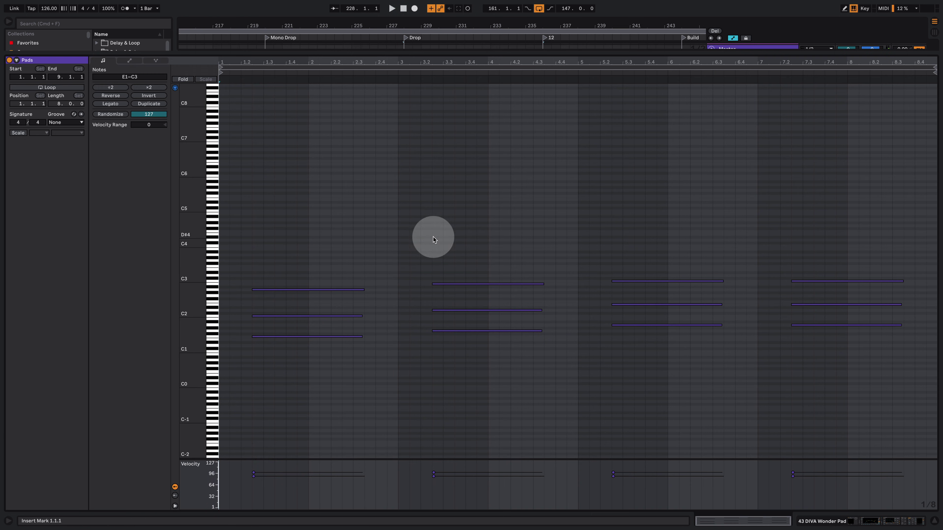
left_click_drag(196, 321, 223, 321)
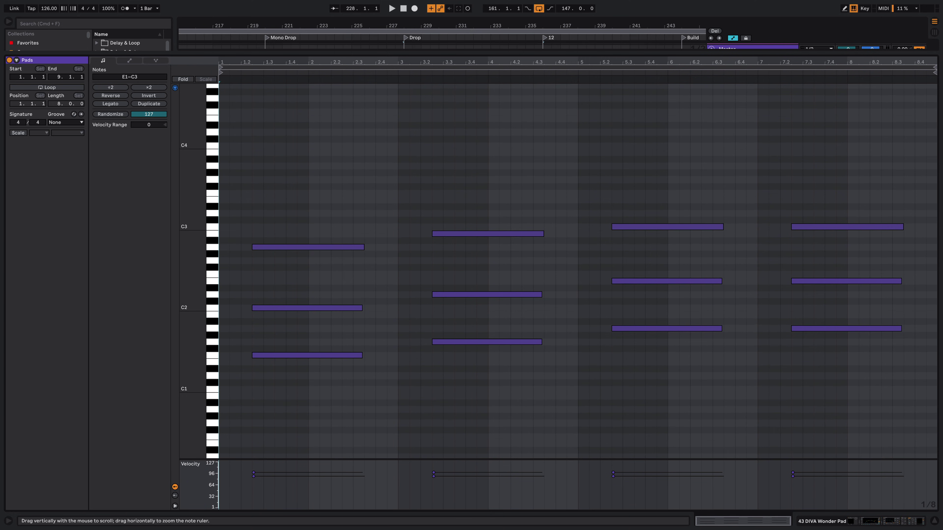
left_click(202, 314)
left_click(229, 244)
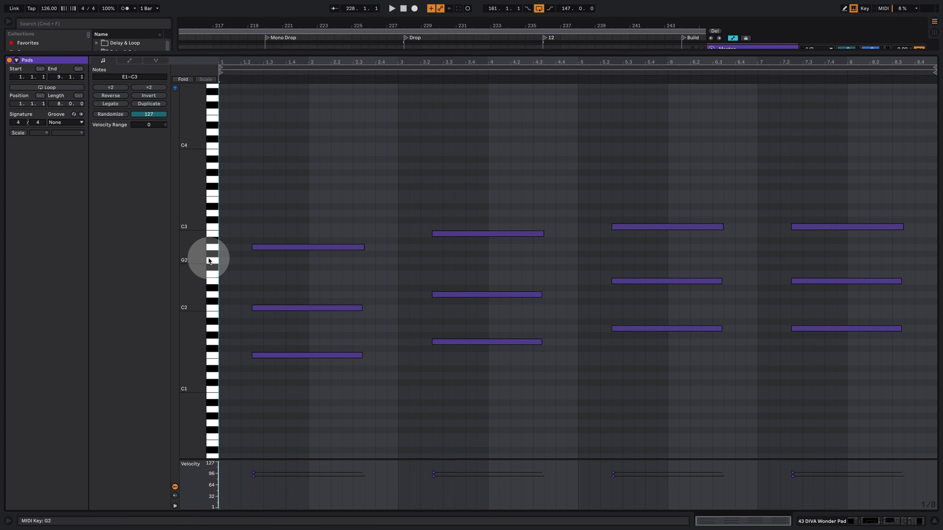
left_click_drag(202, 262, 195, 261)
left_click(225, 210)
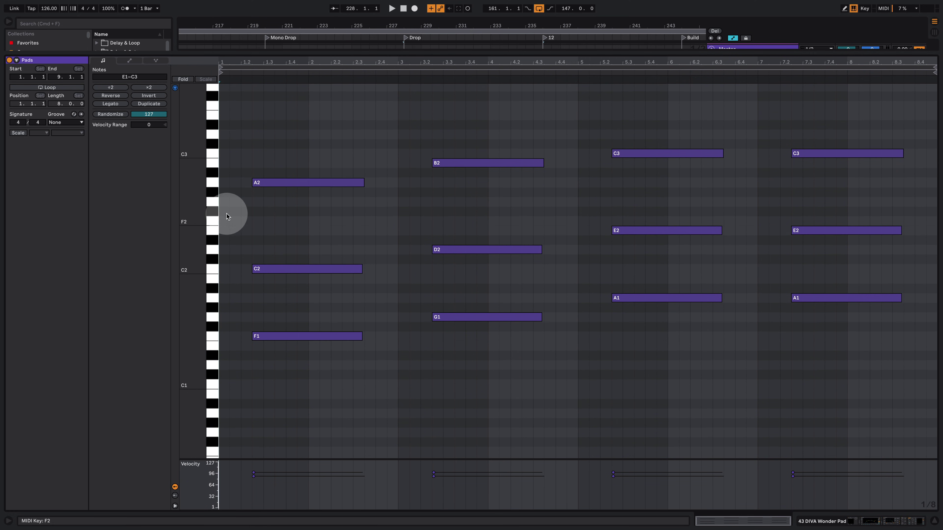
Step: Highlight each of the four chords in the Pads clip one after another to examine their notes
left_click_drag(243, 131, 333, 337)
left_click_drag(468, 131, 482, 378)
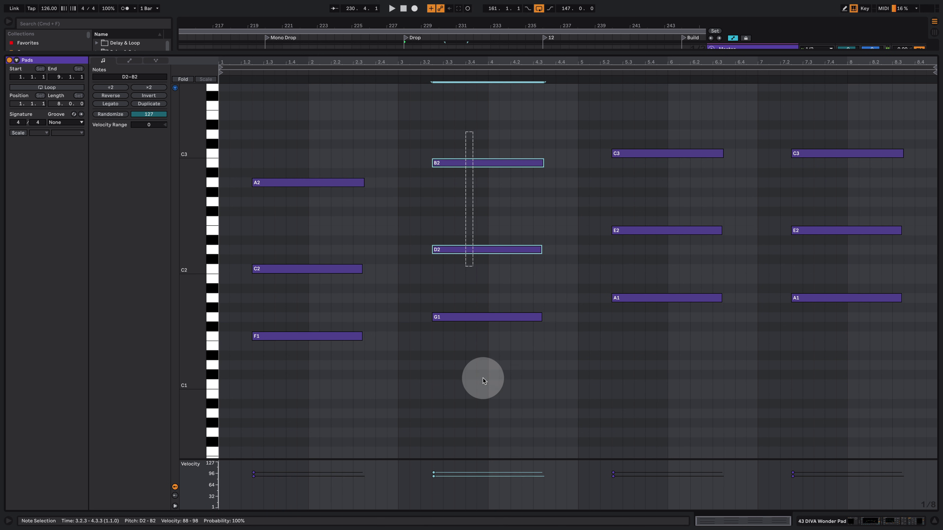
left_click_drag(664, 111, 661, 382)
left_click_drag(837, 126, 820, 450)
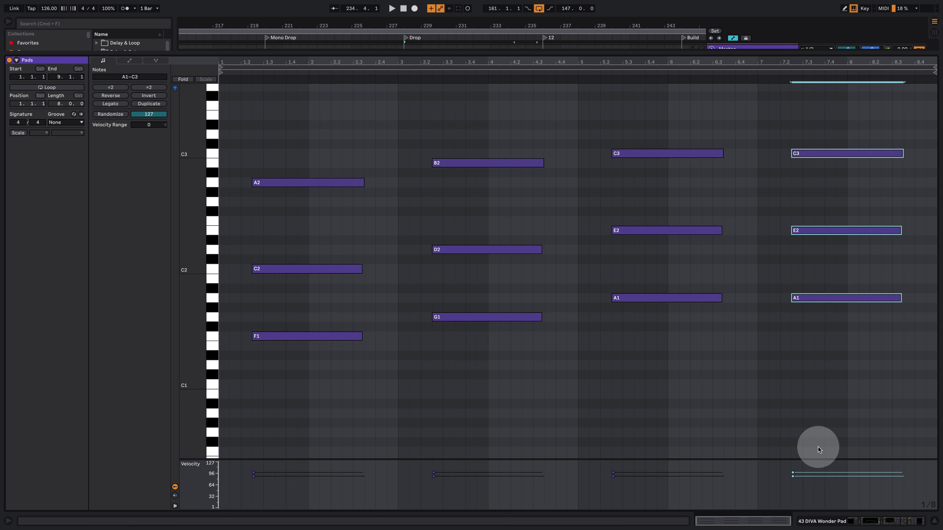
Step: Show the DIVA Wonder Pad device chain, examine the sound settings in its Diva synth, and close the synth
left_click(854, 523)
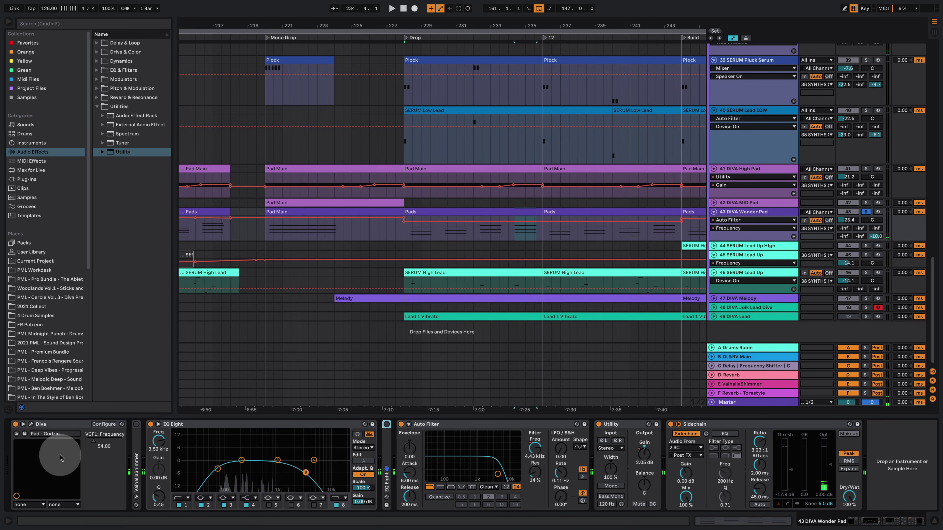
left_click(31, 425)
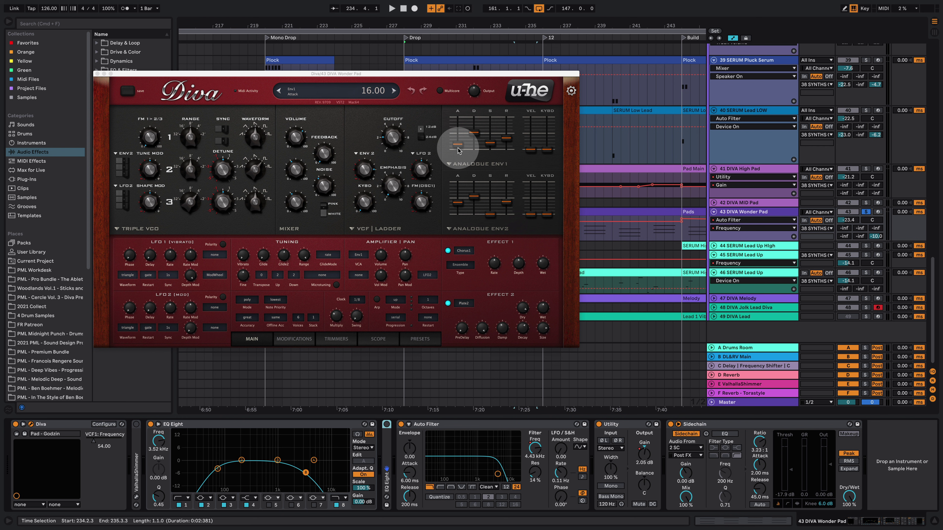
left_click(98, 74)
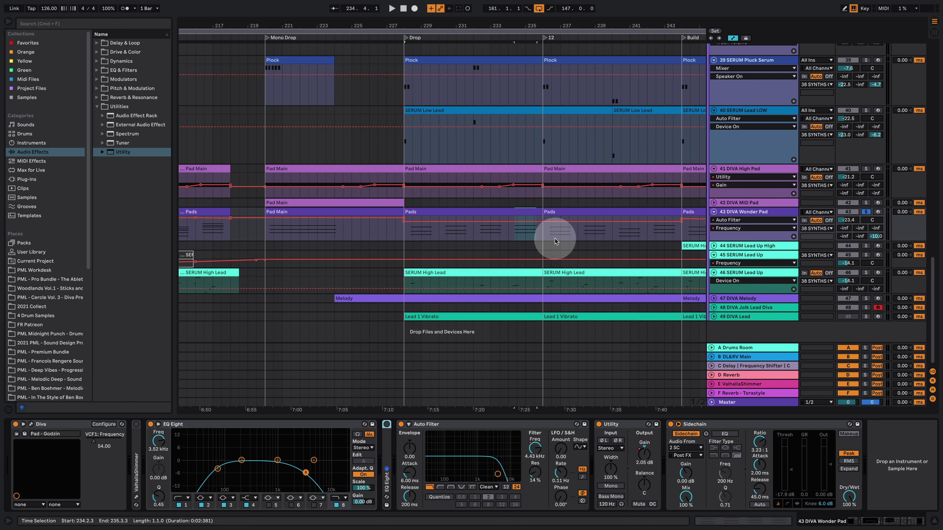
Step: Unfold the DIVA Melody track, then solo the SERUM Lead Up track and play it from the Drop
left_click(713, 299)
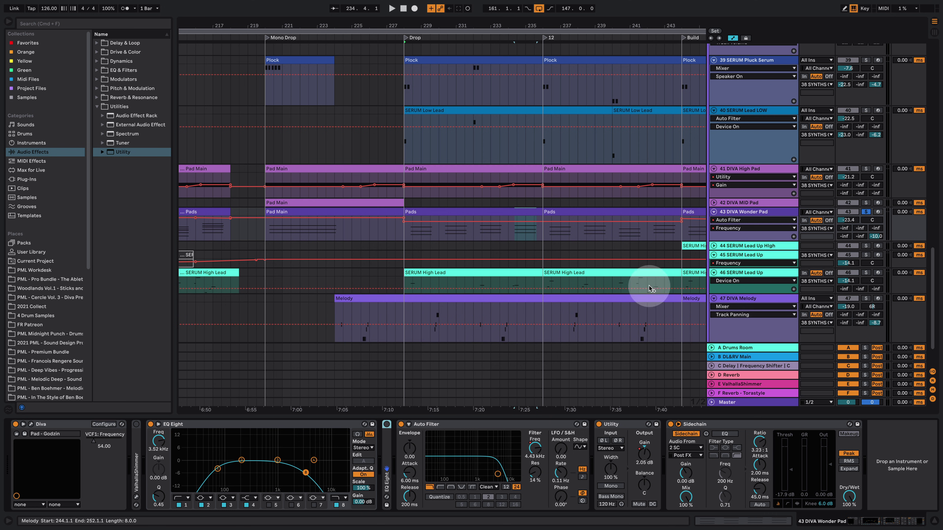
scroll(587, 257, "down", 3)
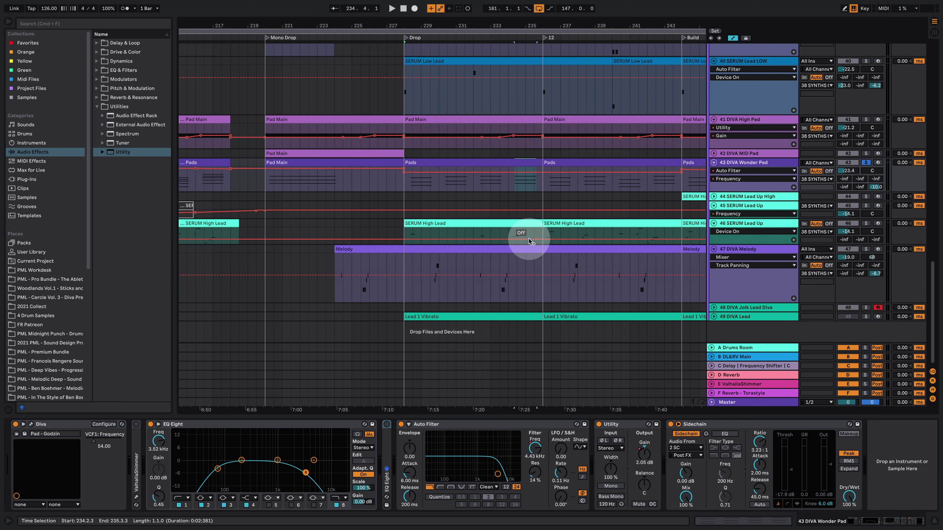
left_click(752, 225)
left_click(412, 225)
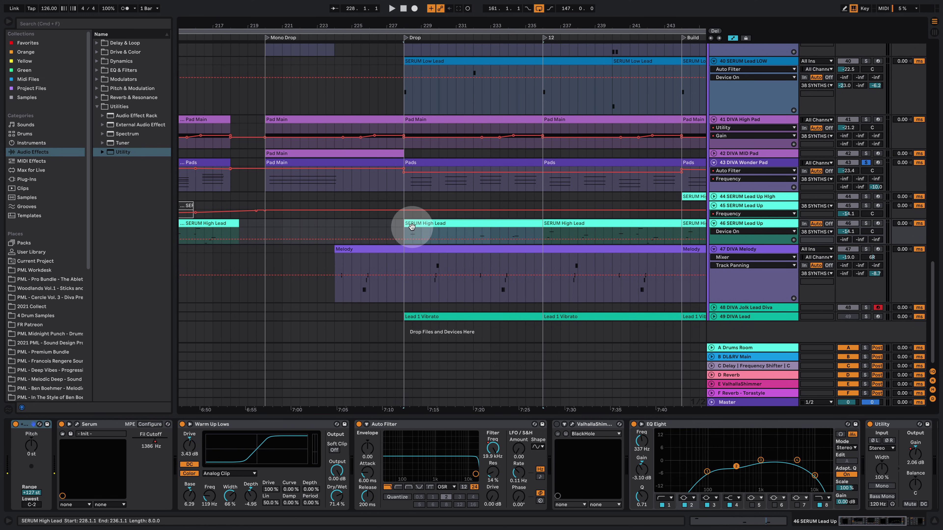
left_click(866, 223)
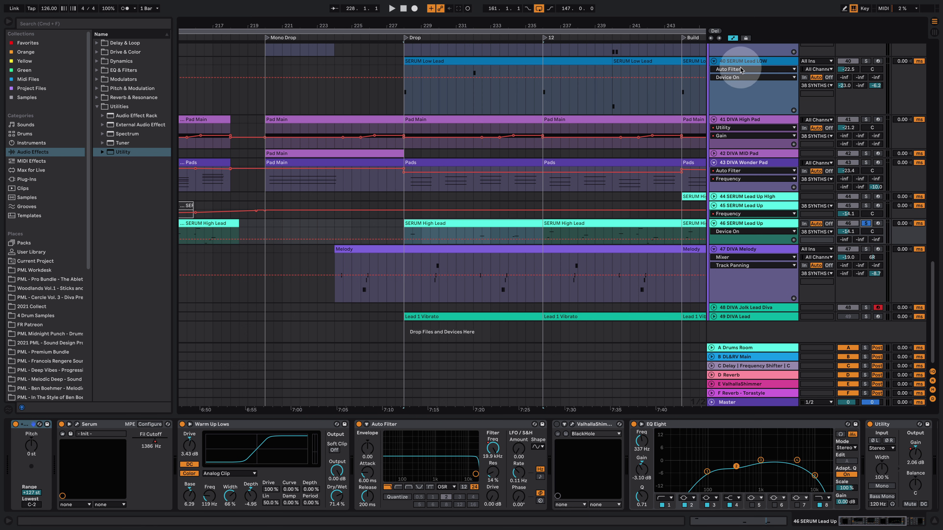
left_click(746, 60)
left_click(783, 219)
key("space")
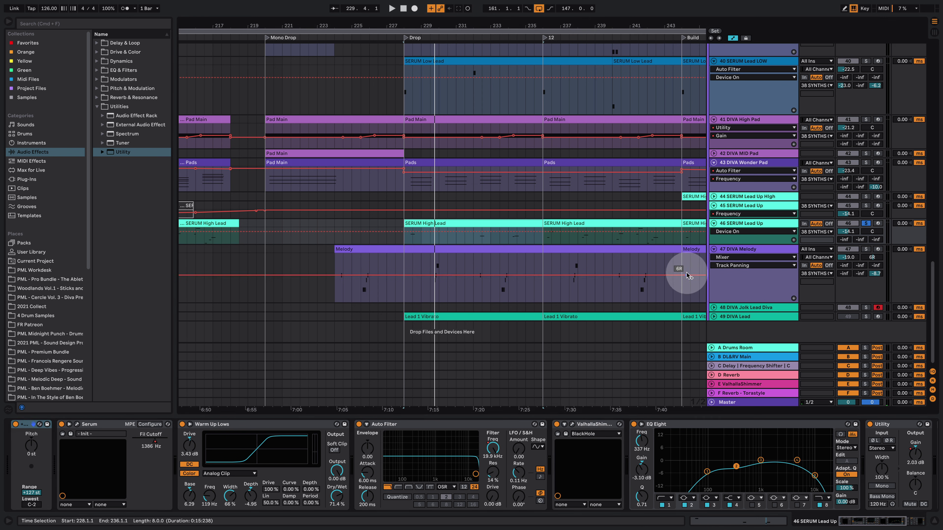
Step: Enlarge the SERUM Lead Up track to show its notes and play it from position 228.3.1
left_click_drag(720, 244, 719, 285)
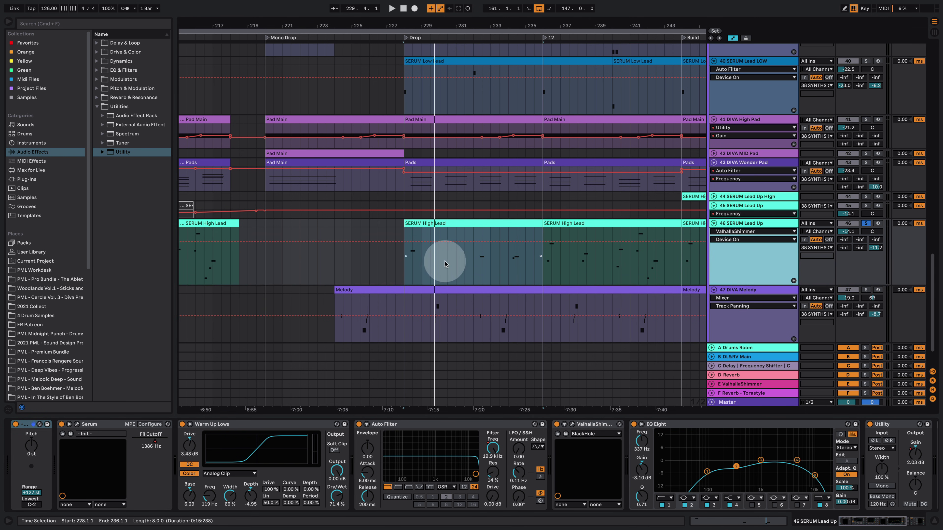
left_click(411, 257)
key("space")
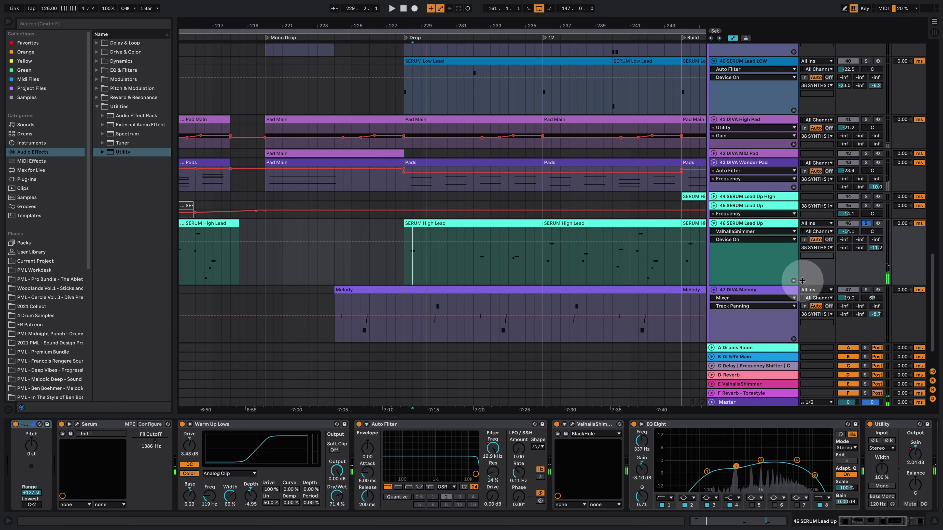
Step: Examine the SERUM Lead Up track's Serum synth, display its LFO 1, and play the lead
left_click(556, 424)
left_click(77, 425)
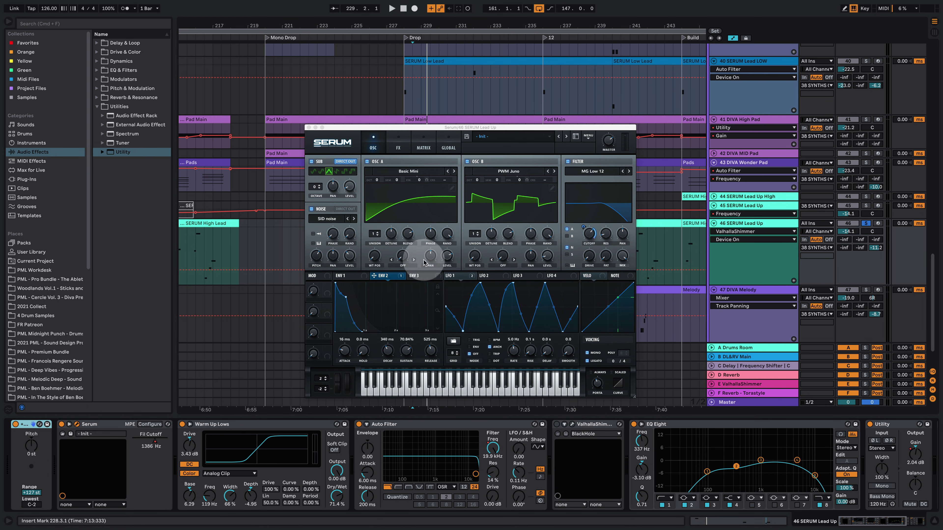
left_click(459, 277)
left_click(418, 179)
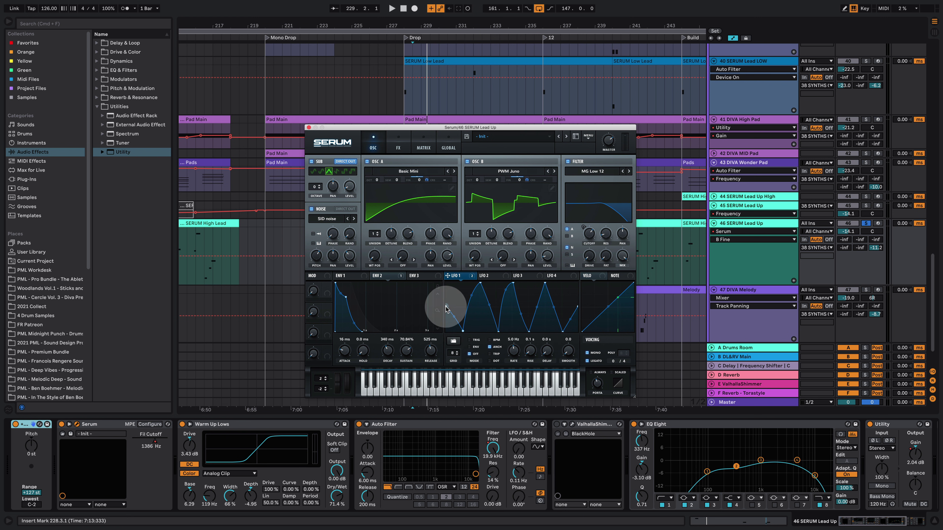
key("space")
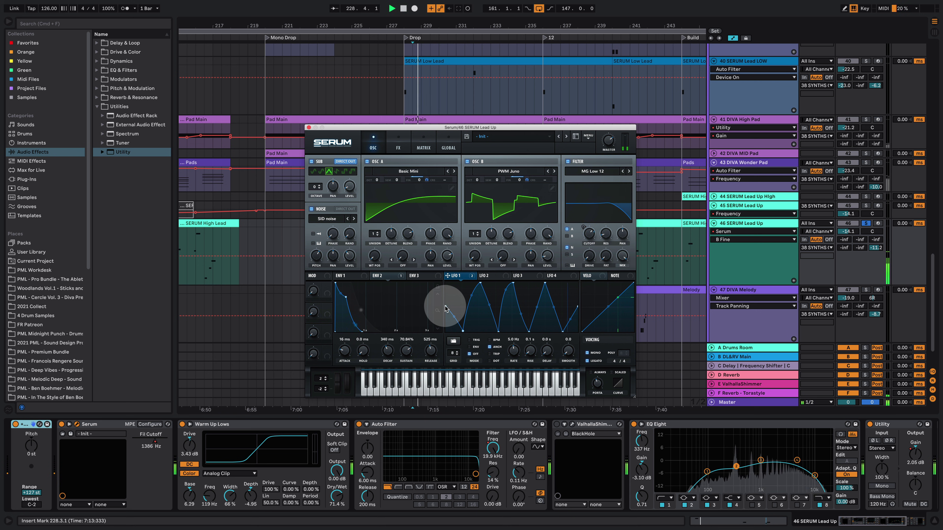
Step: Compare the lead with all LFO 1 destinations bypassed and with all of them reactivated, and close Serum
right_click(457, 281)
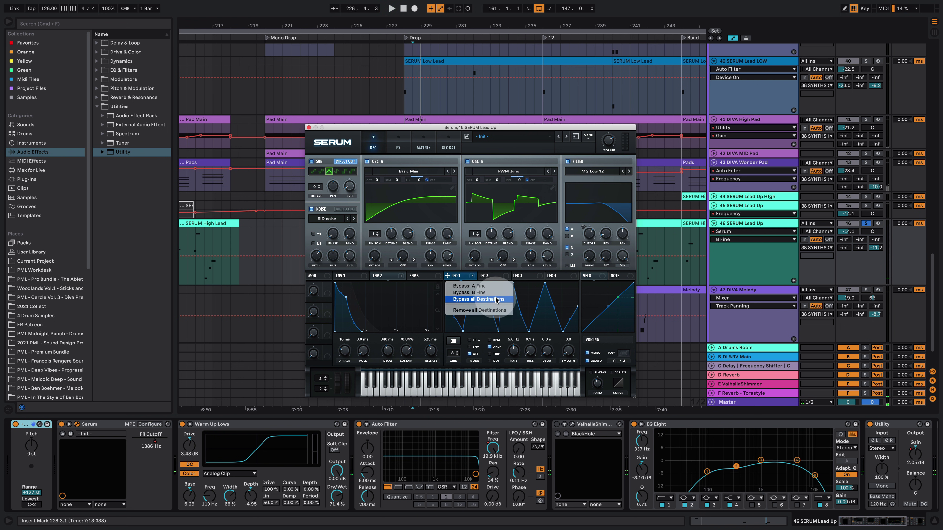
left_click(496, 300)
key("space")
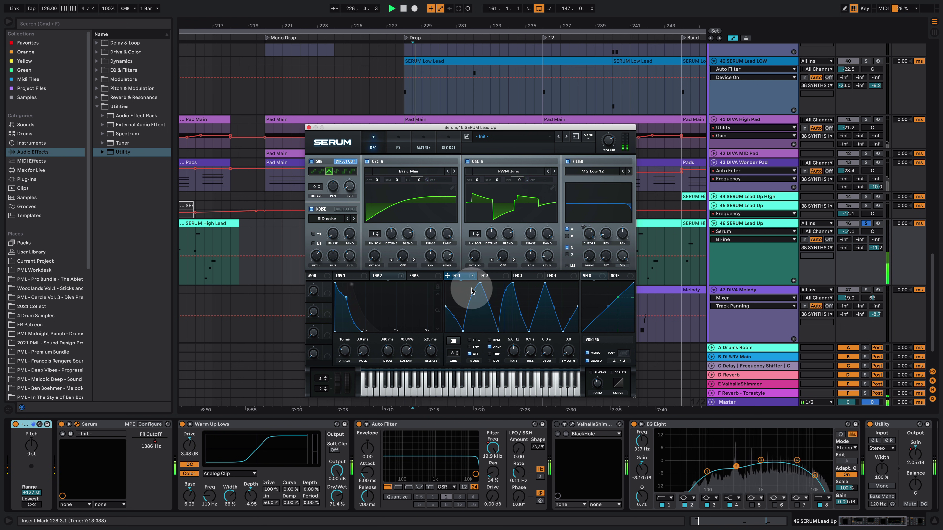
right_click(461, 275)
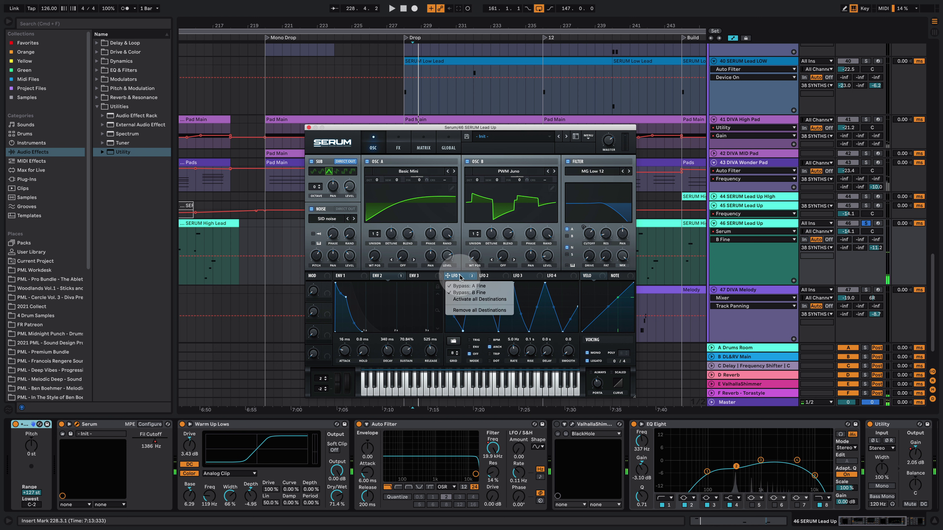
left_click(487, 301)
key("space")
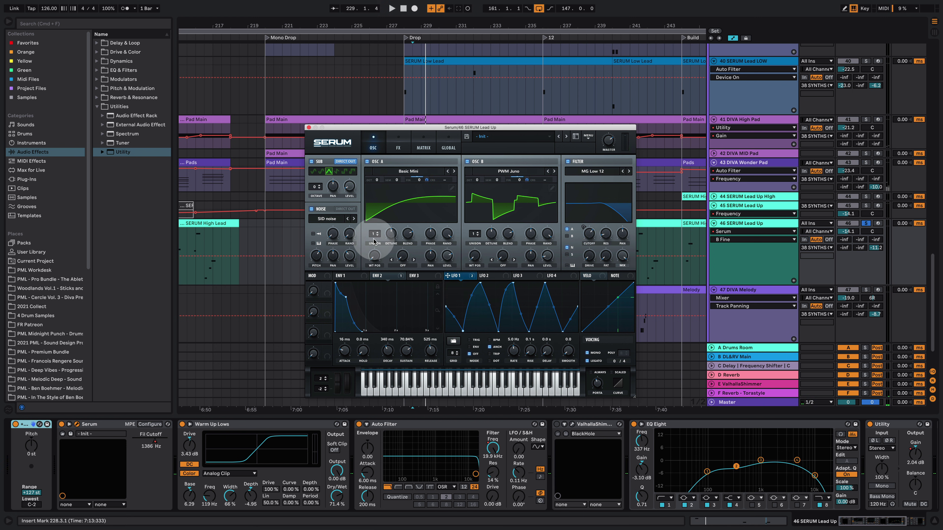
left_click(308, 127)
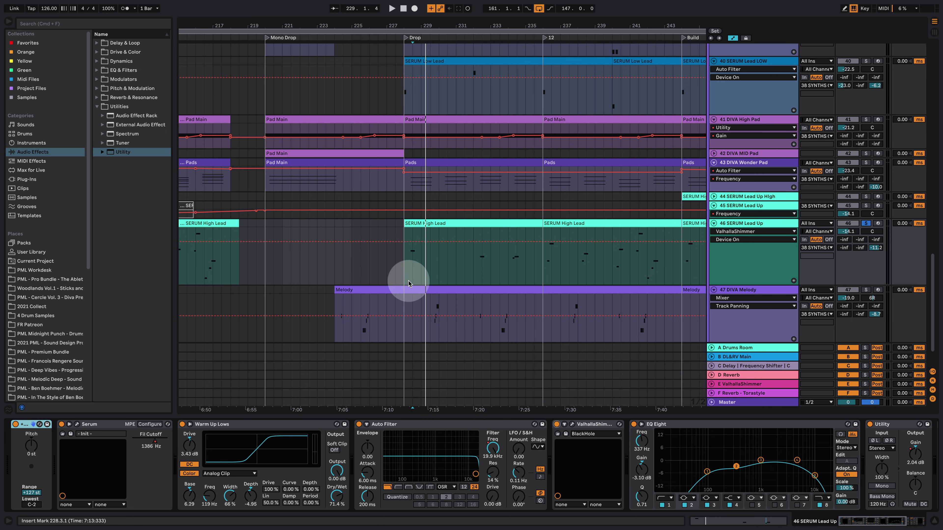
Step: Solo the DIVA Melody track and play its Melody clip from 229.3.1 and from 233.3.1
scroll(408, 274, "down", 2)
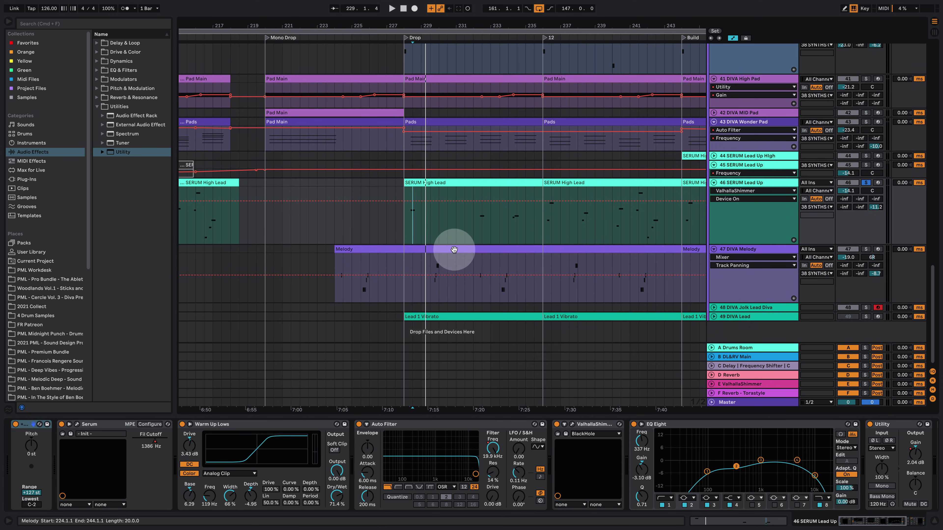
left_click(431, 263)
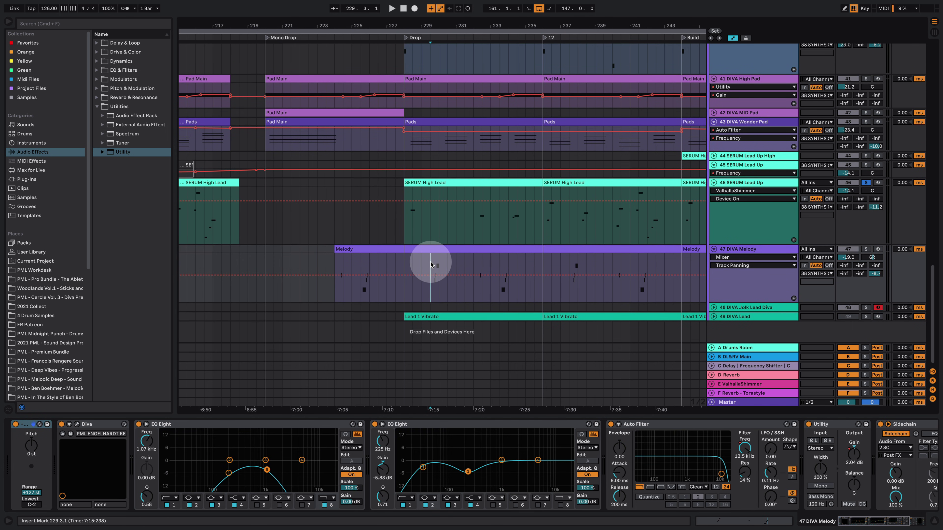
left_click(866, 249)
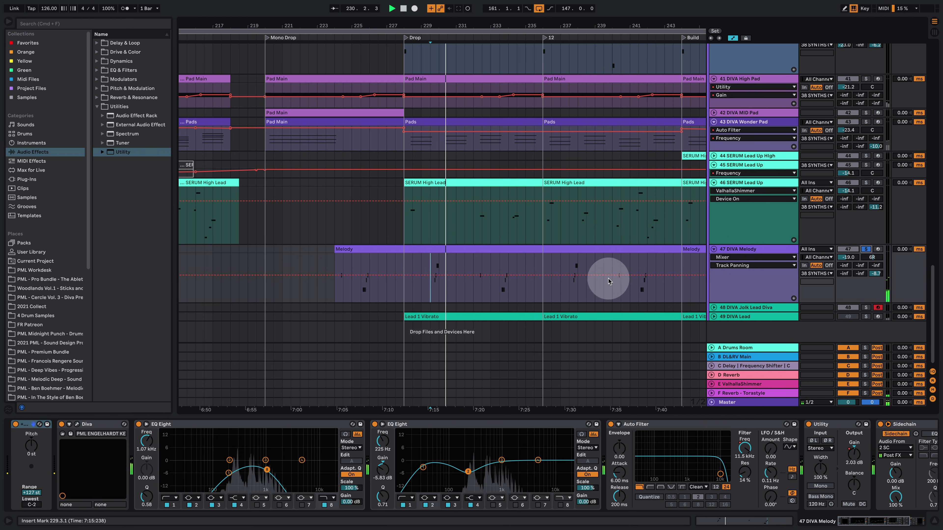
left_click(500, 265)
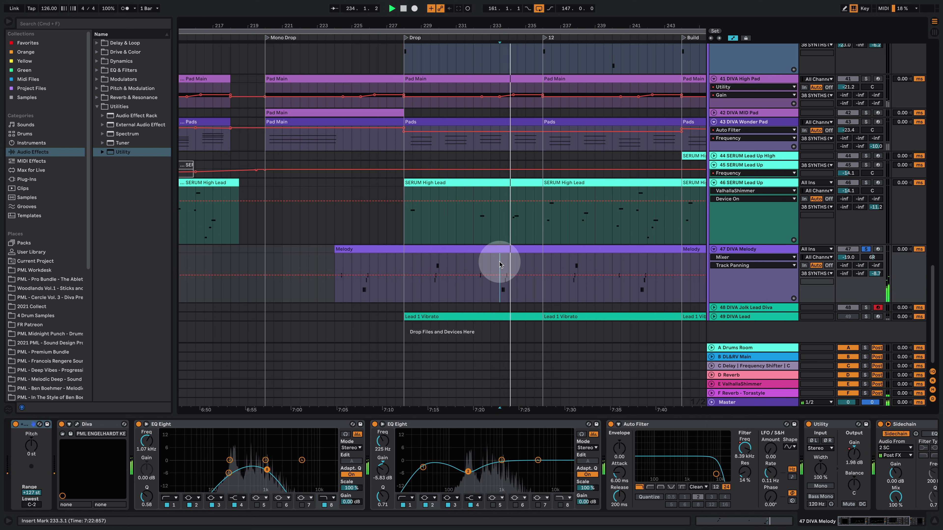
Step: Examine the DIVA Melody track's Diva synth, close it, and play the melody briefly
left_click(77, 425)
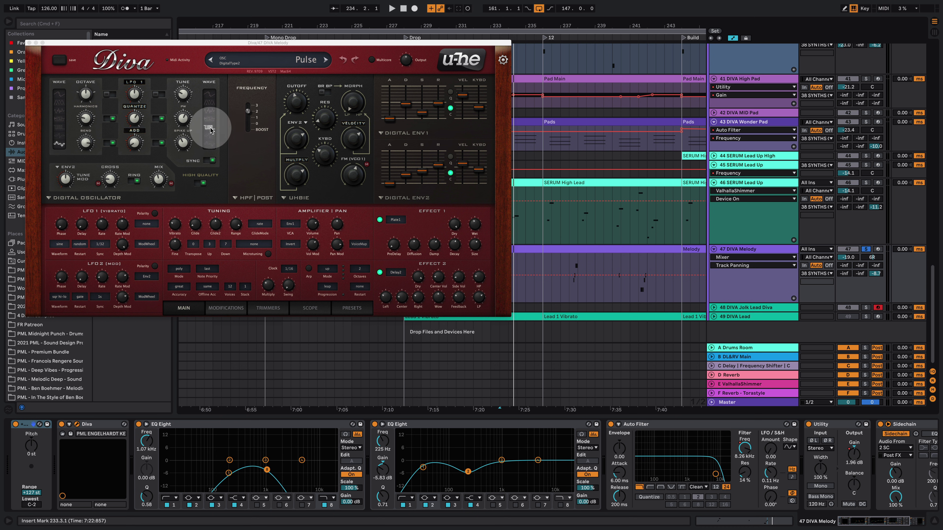
left_click(30, 43)
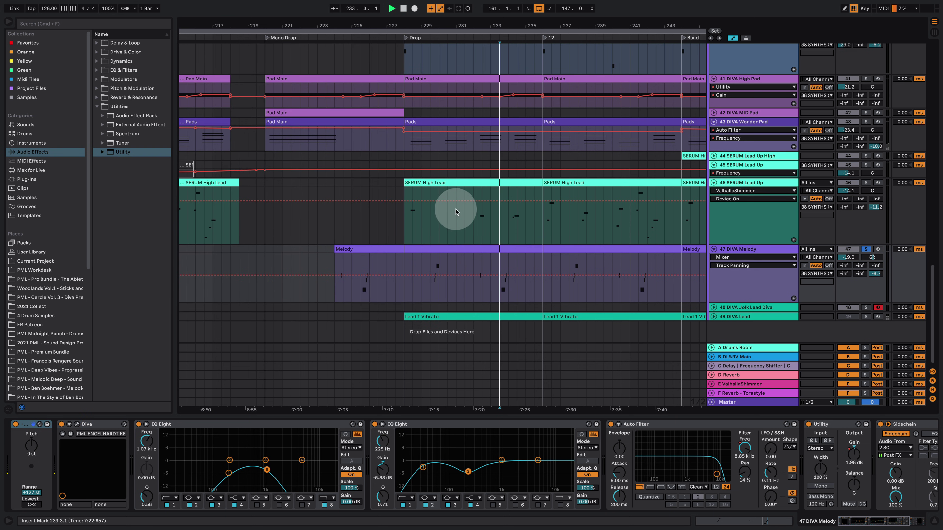
key("space")
key("space")
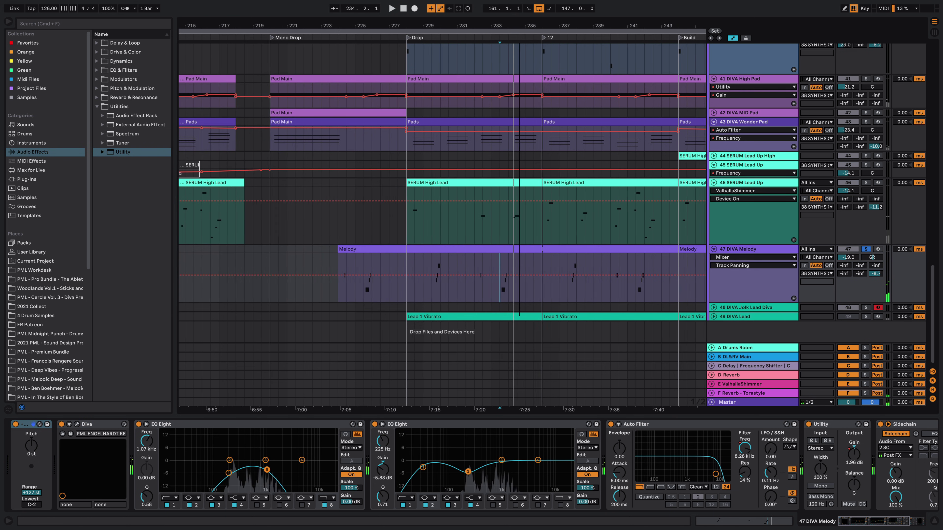
Step: Turn off the DIVA Melody solo and hide the device view, with a wider stretch of the arrangement visible
left_click_drag(519, 25, 590, 173)
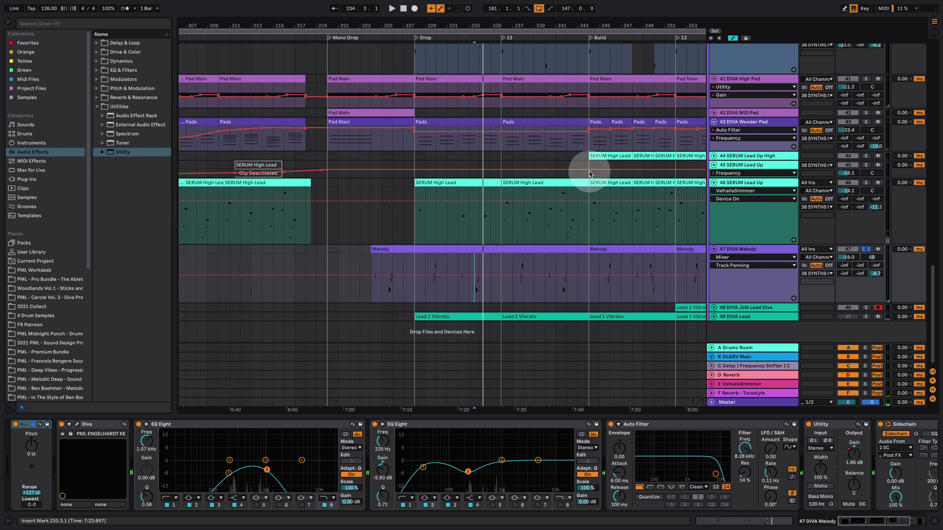
left_click(865, 248)
left_click_drag(453, 20, 421, 21)
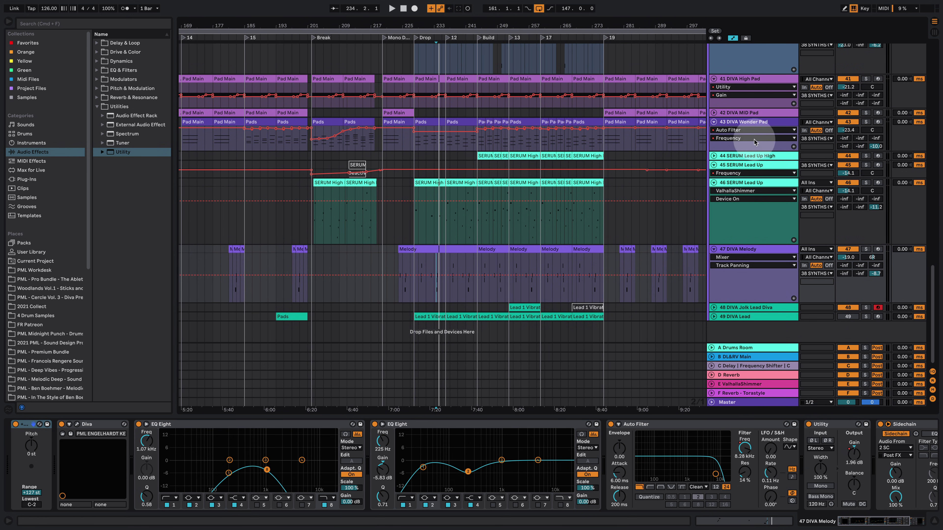
left_click(939, 521)
Step: Go back up to the drum and cymbal tracks and play the full arrangement from the Drop at 228.1.1
scroll(744, 121, "up", 5)
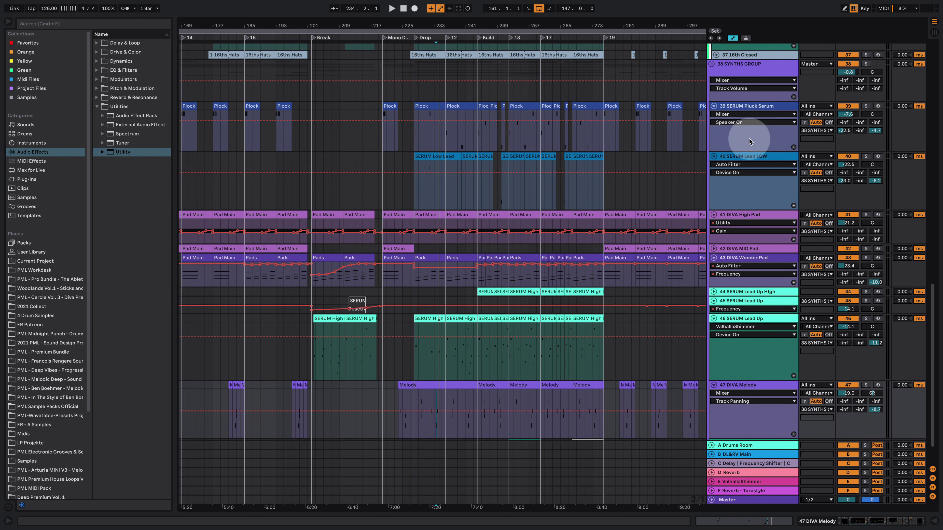
scroll(746, 110, "up", 6)
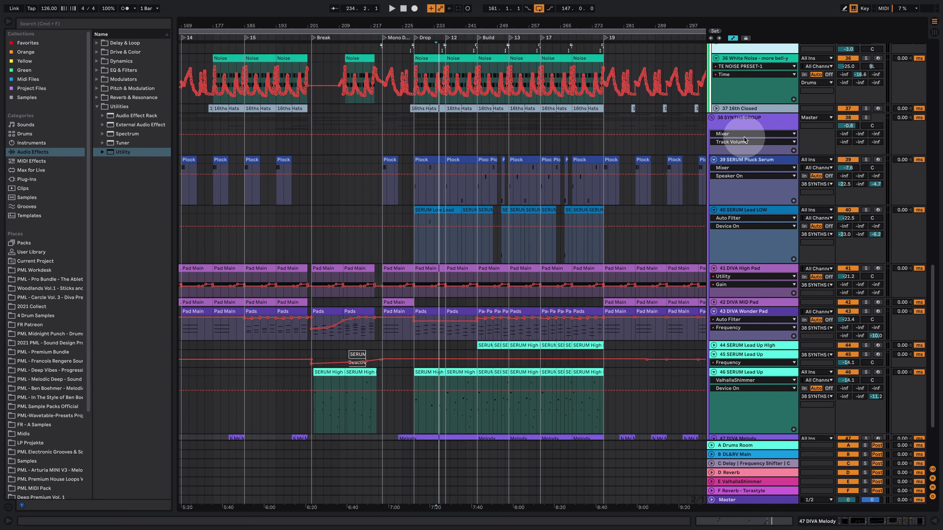
scroll(711, 207, "up", 2)
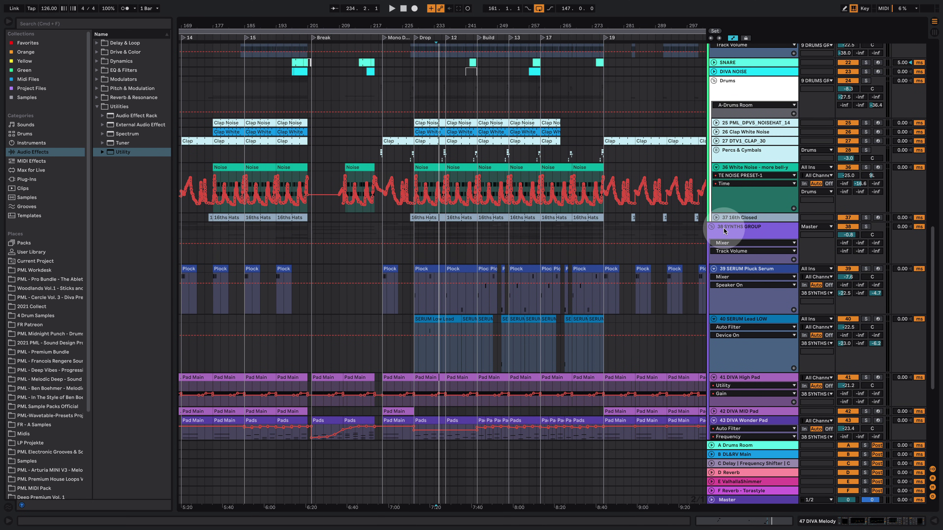
scroll(682, 199, "up", 9)
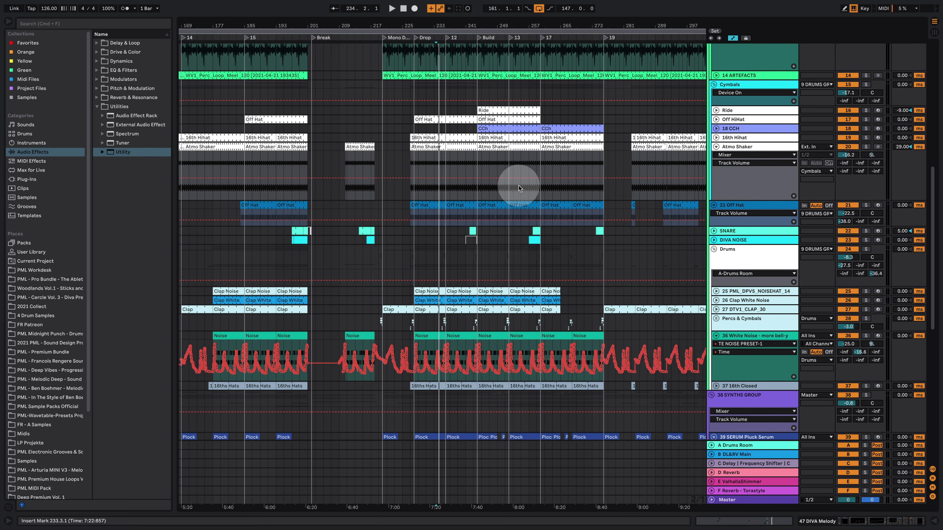
scroll(530, 211, "up", 1)
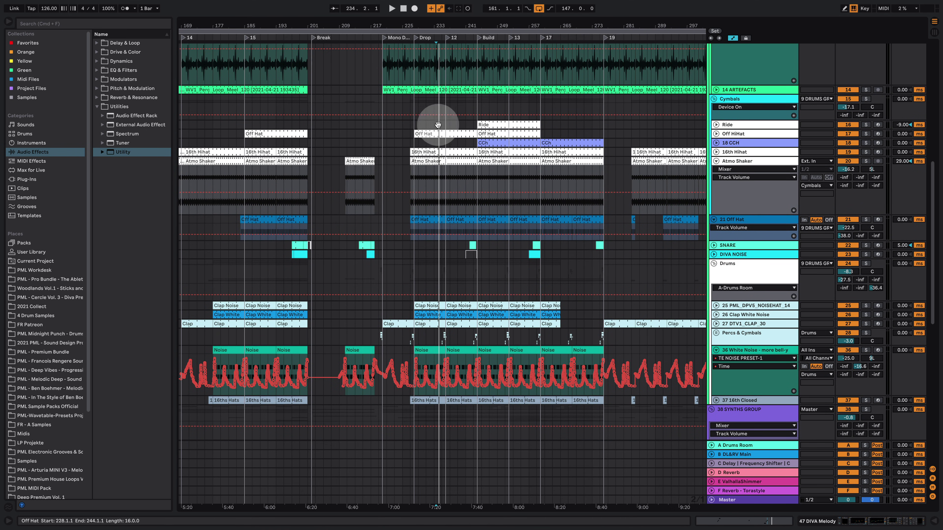
left_click(414, 104)
key("space")
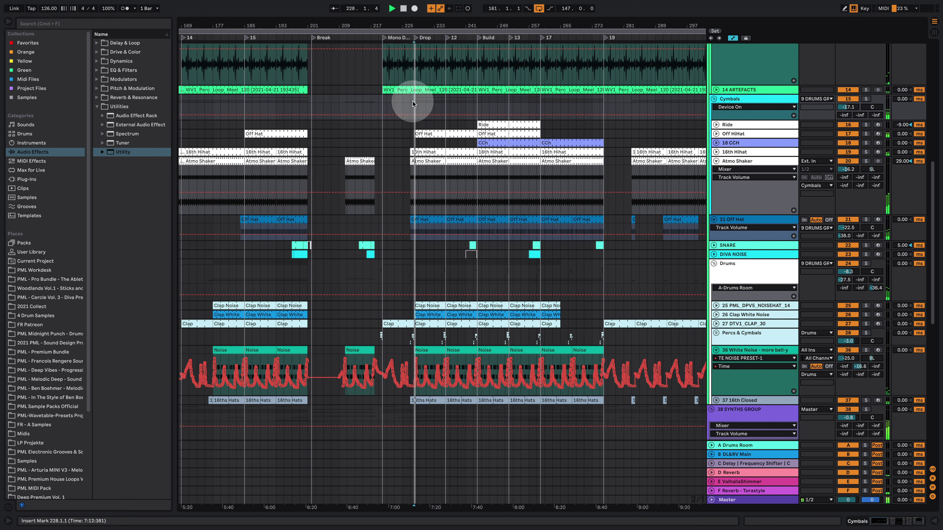
Step: Fold the WV1_Field_Recs_Cherry track, the Drums Group, the Synths Group and track 6 SERUM BASS
scroll(717, 108, "up", 12)
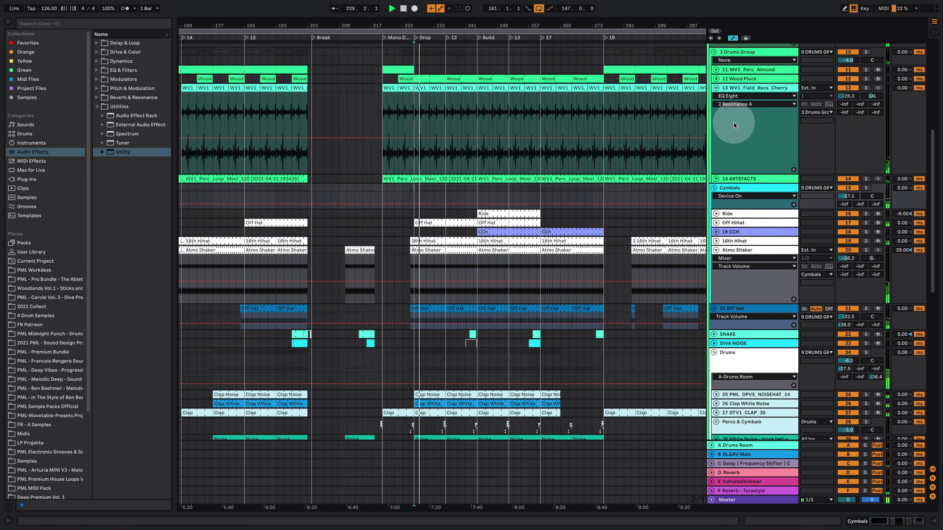
left_click(716, 181)
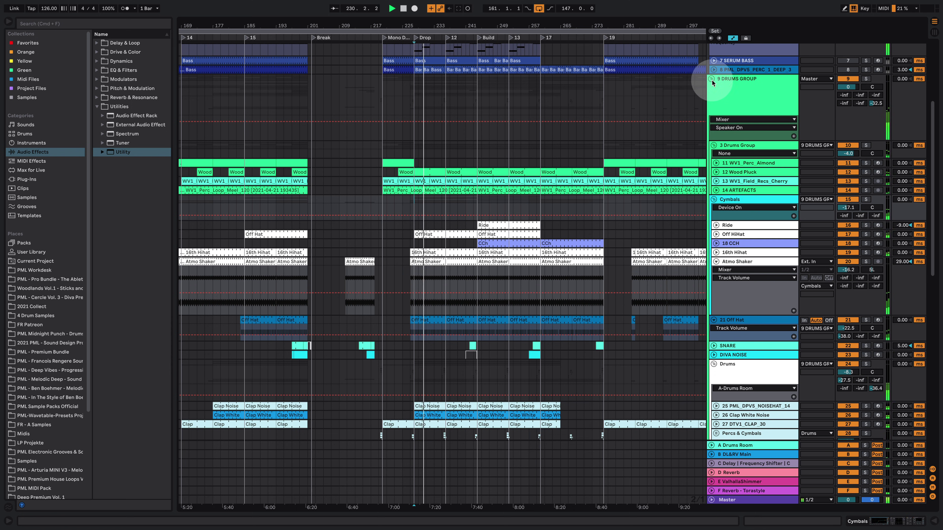
left_click(712, 79)
left_click(712, 121)
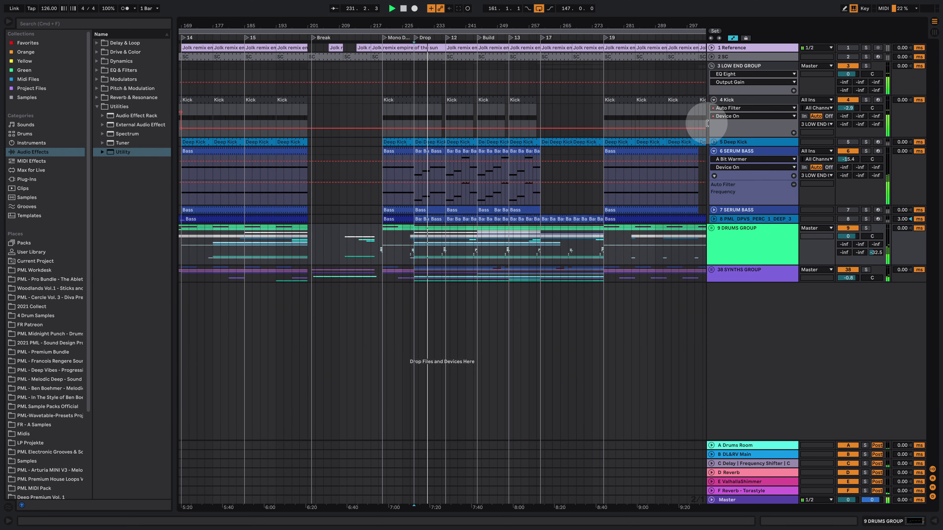
left_click_drag(488, 27, 518, 27)
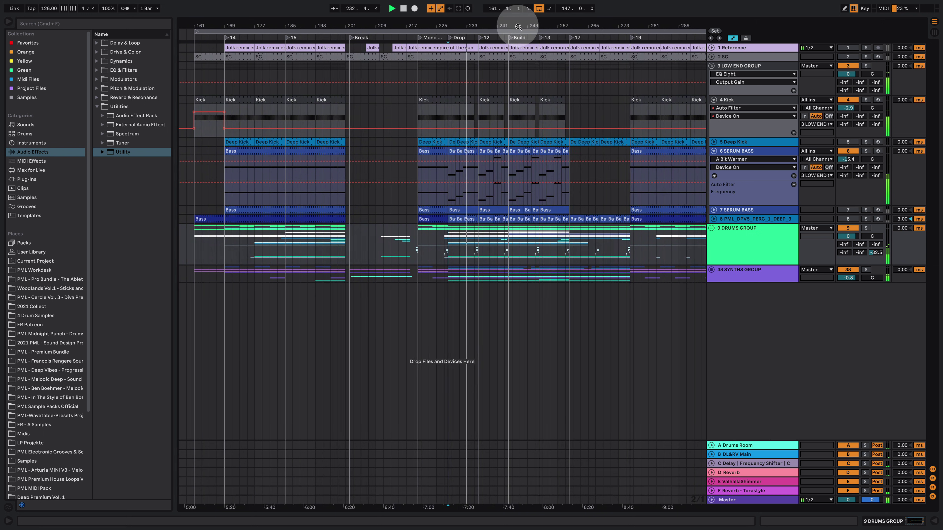
left_click(714, 150)
Step: Go back to the First Drop of the earlier arrangement, unfold the Reference track and play from 82.1.1
left_click_drag(467, 25, 510, 22)
left_click_drag(313, 29, 666, 27)
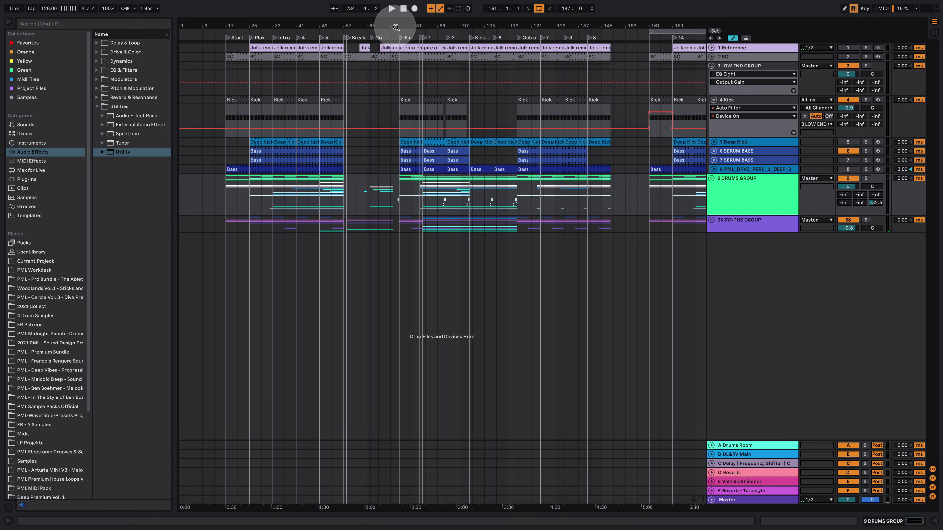
left_click_drag(396, 27, 398, 71)
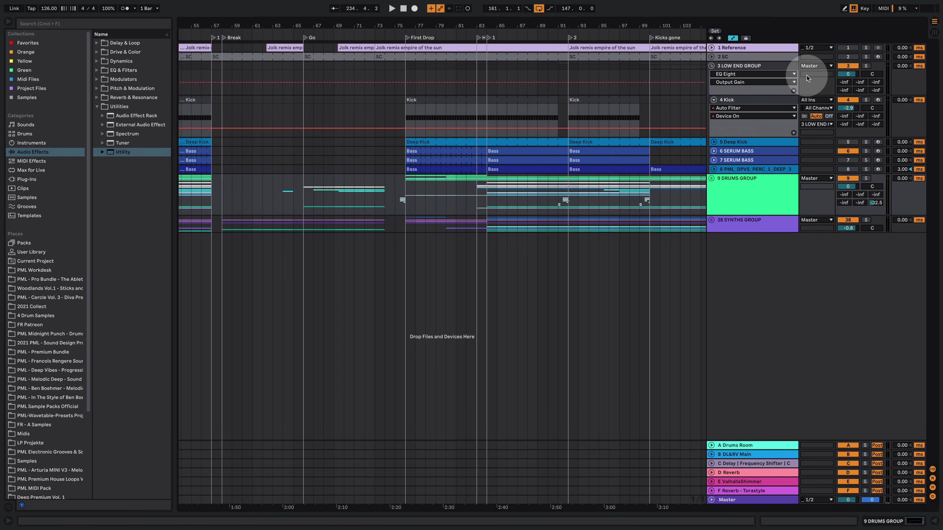
left_click(711, 48)
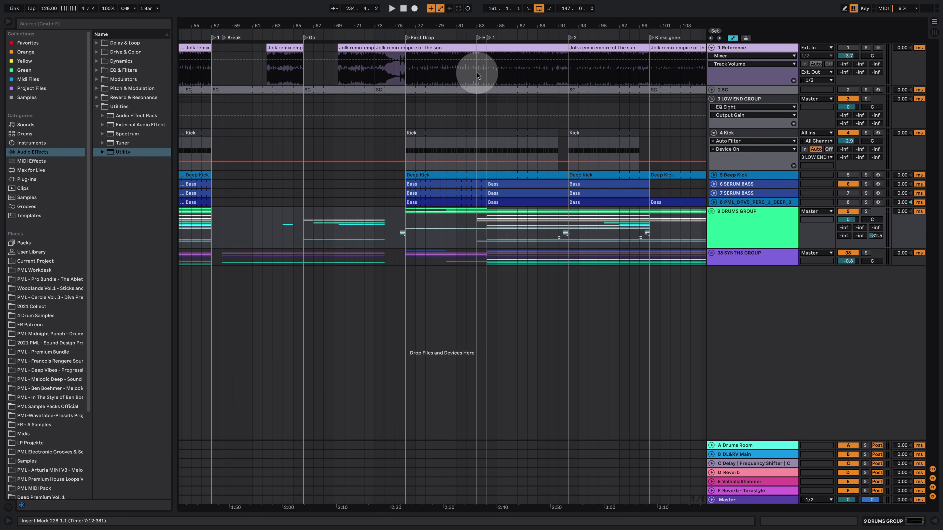
left_click(487, 71)
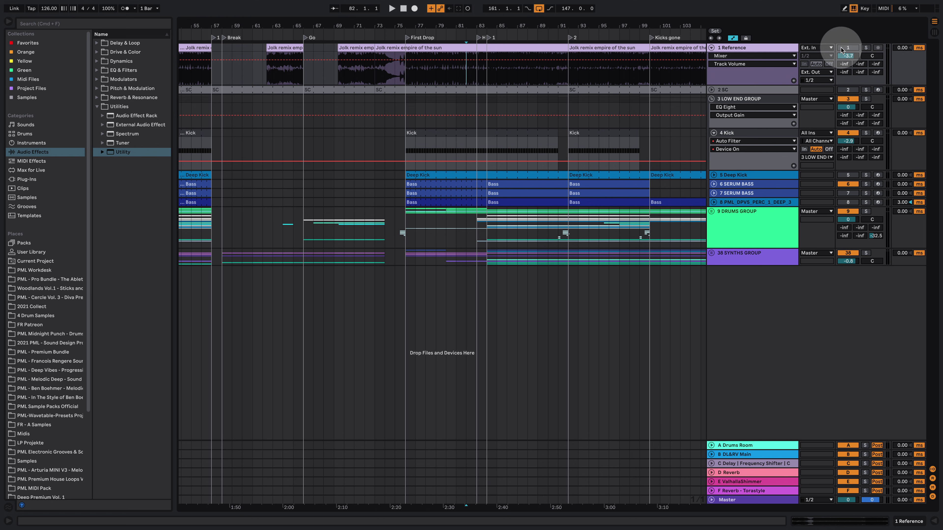
key("space")
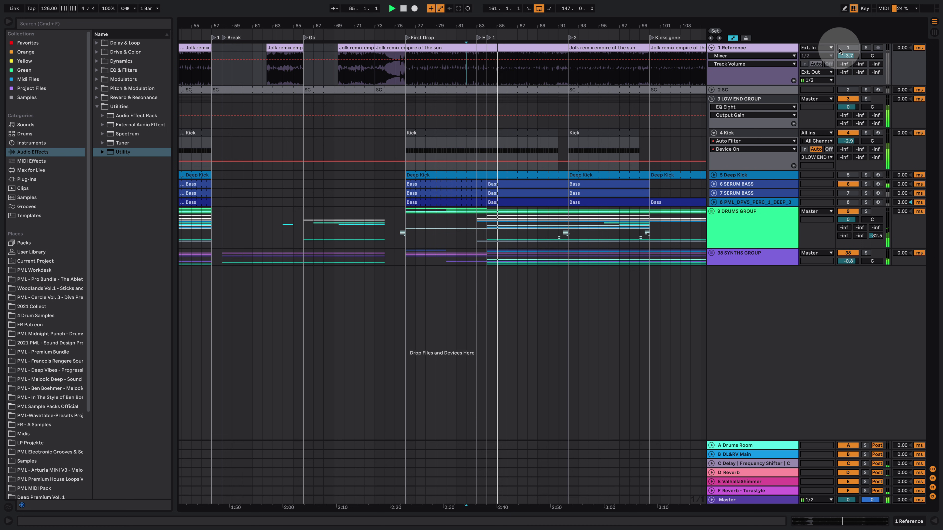
Step: Unfold the Synths Group and examine the notes and devices behind the DIVA Wonder Pad's Pads clip at 84.1.1
left_click(711, 253)
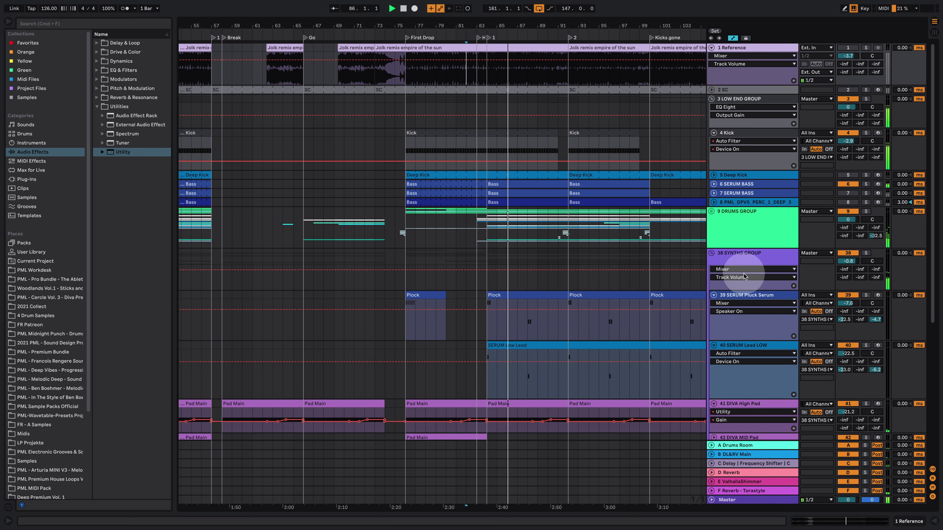
scroll(659, 326, "down", 10)
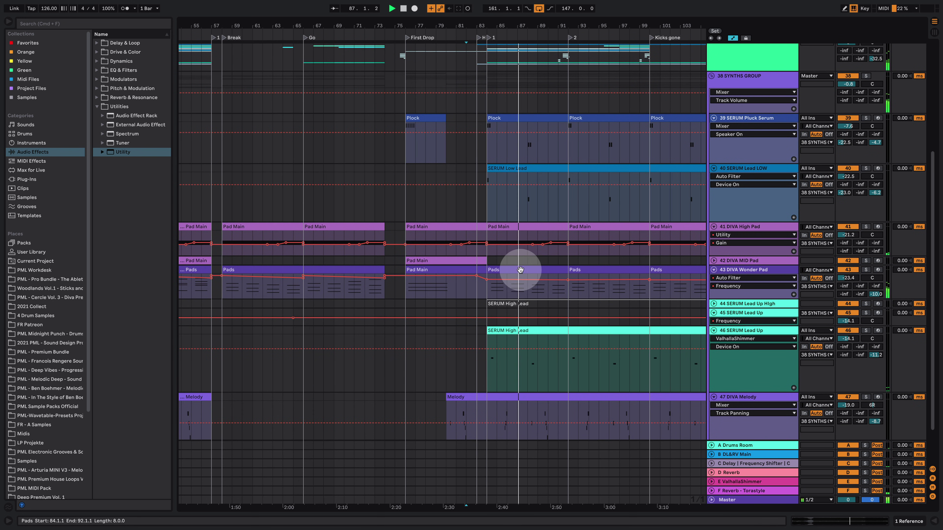
double_click(520, 283)
scroll(627, 415, "down", 3)
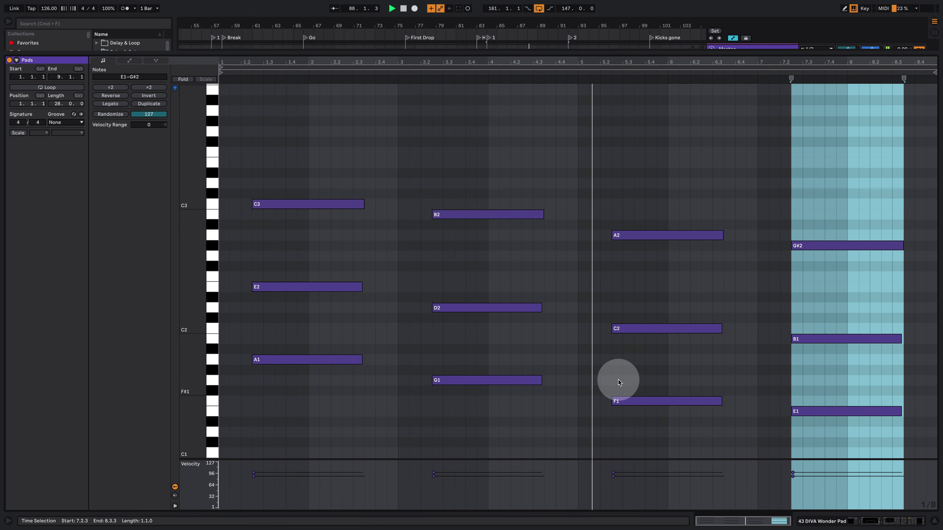
left_click(869, 524)
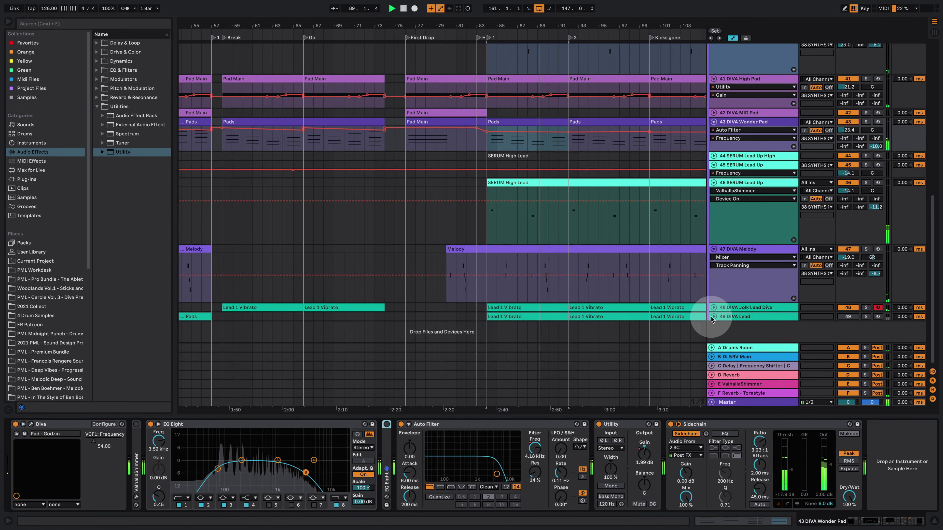
Step: Look over the earlier arrangement's synth layers during playback, show the Synths Group's effect chain, and stop playback
left_click_drag(536, 23, 538, 10)
left_click(512, 122)
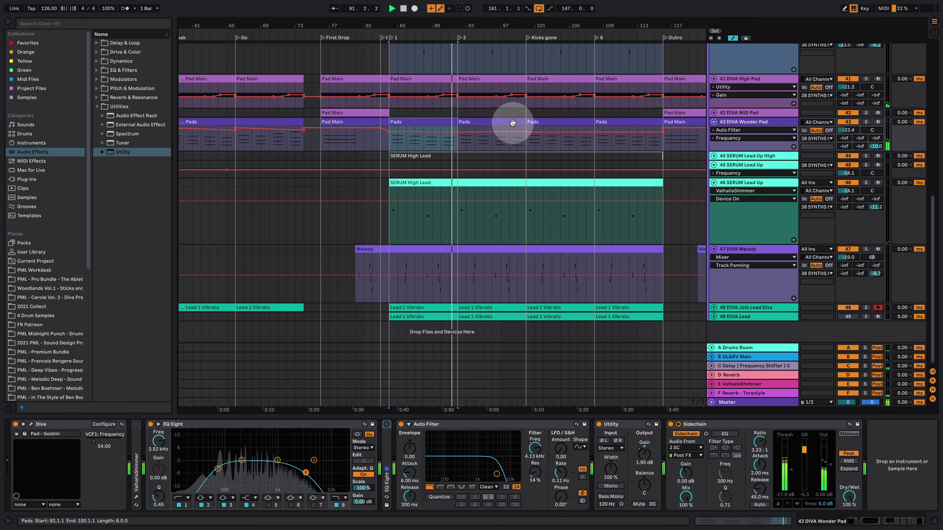
scroll(515, 207, "up", 5)
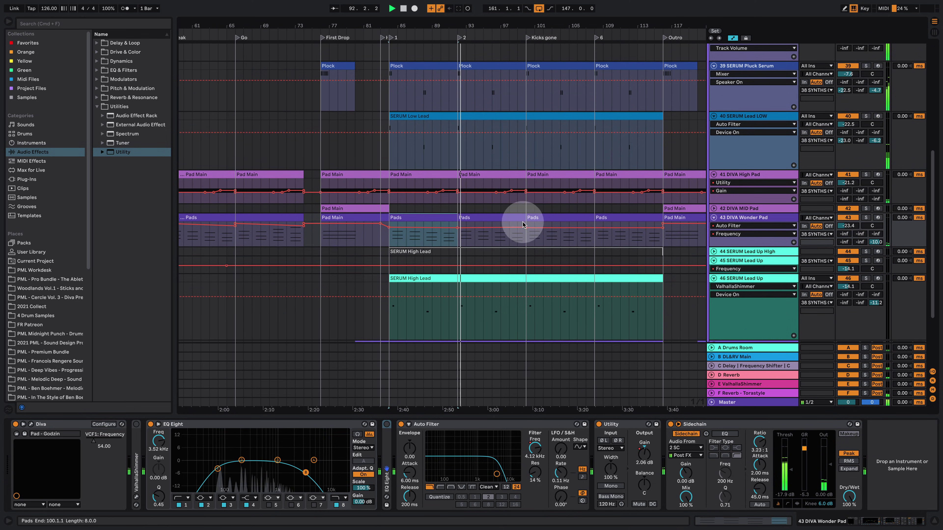
scroll(523, 225, "up", 5)
left_click_drag(471, 36, 417, 15)
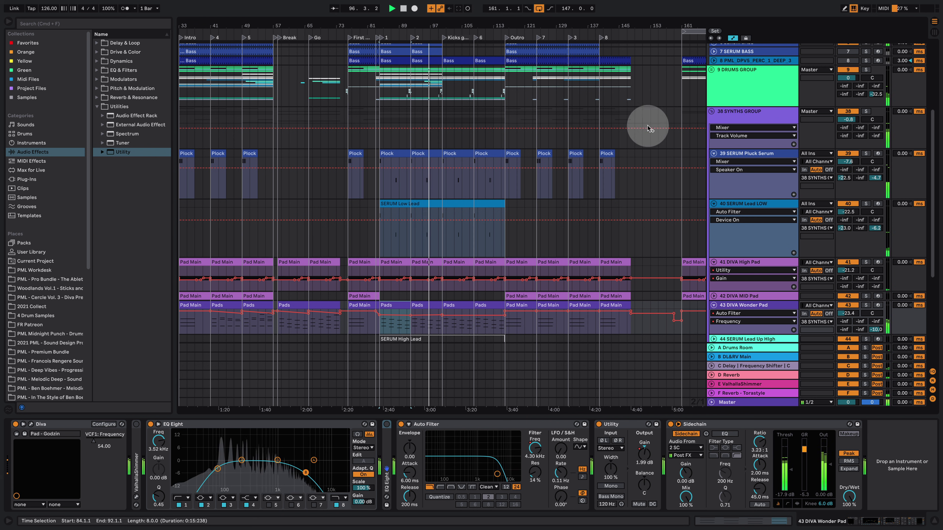
left_click(748, 114)
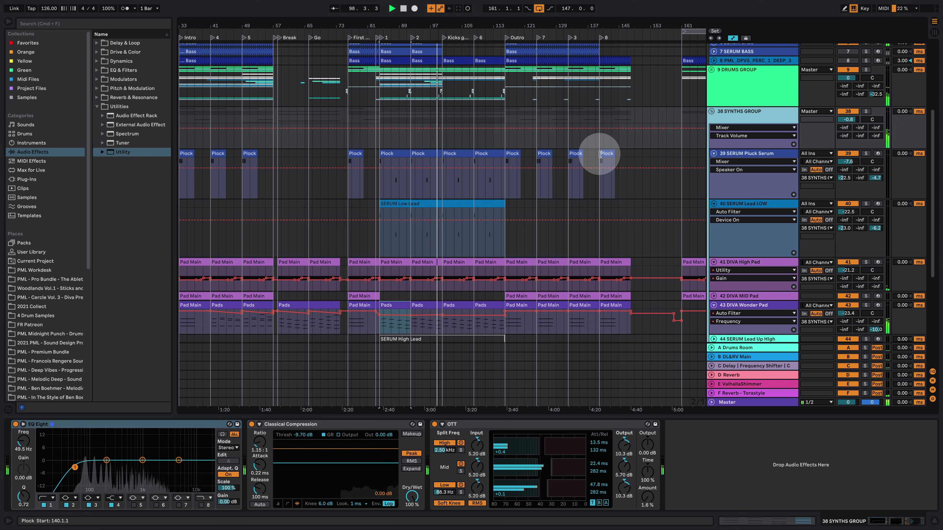
scroll(583, 169, "up", 5)
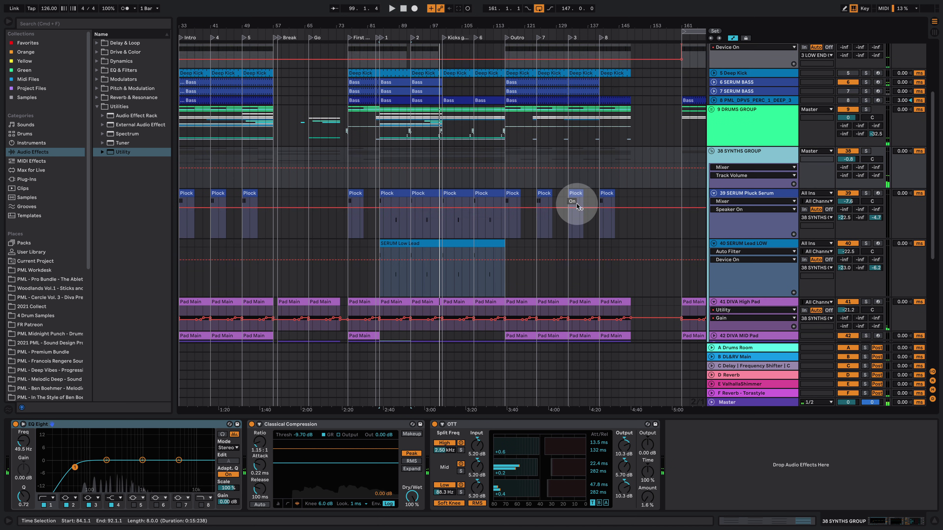
Step: Look over the second arrangement from bar 169 to its end for comparison with the earlier version
left_click_drag(458, 25, 255, 24)
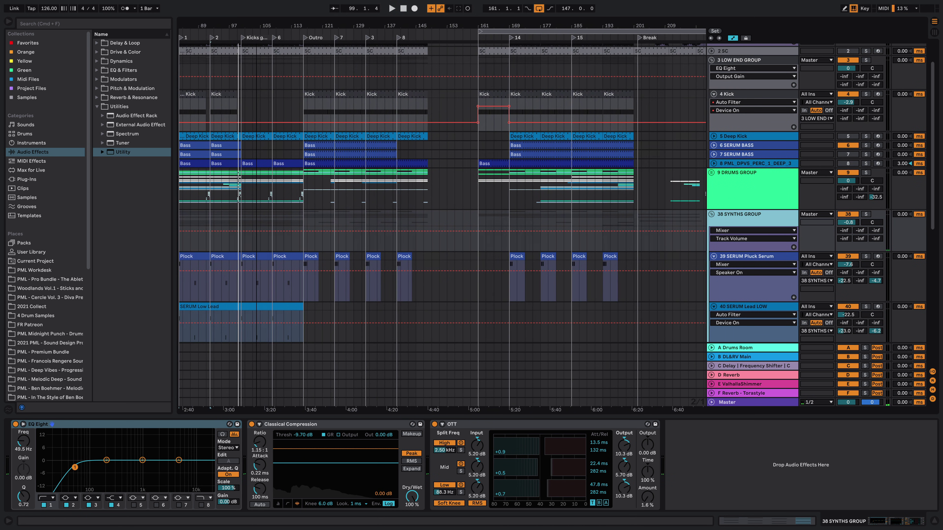
left_click_drag(649, 25, 359, 25)
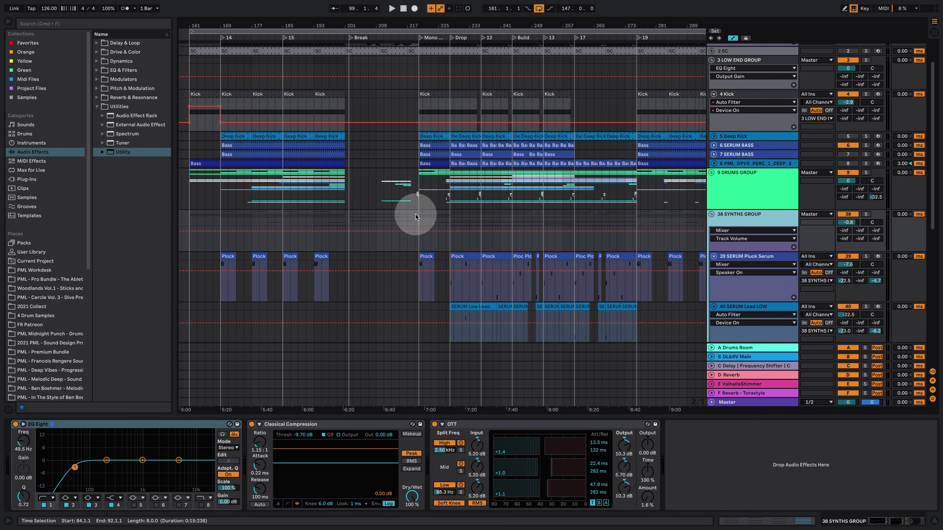
scroll(409, 212, "up", 3)
left_click_drag(476, 25, 421, 21)
left_click(394, 240)
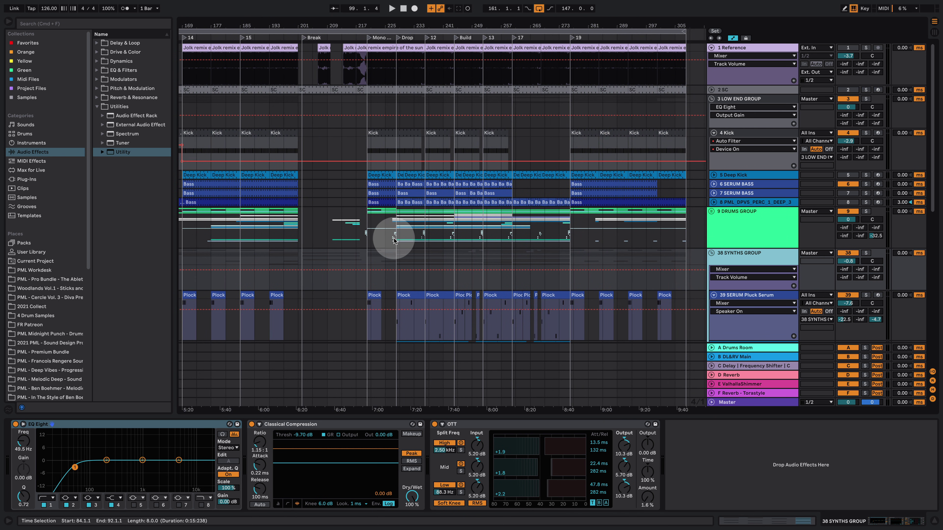
left_click(428, 270)
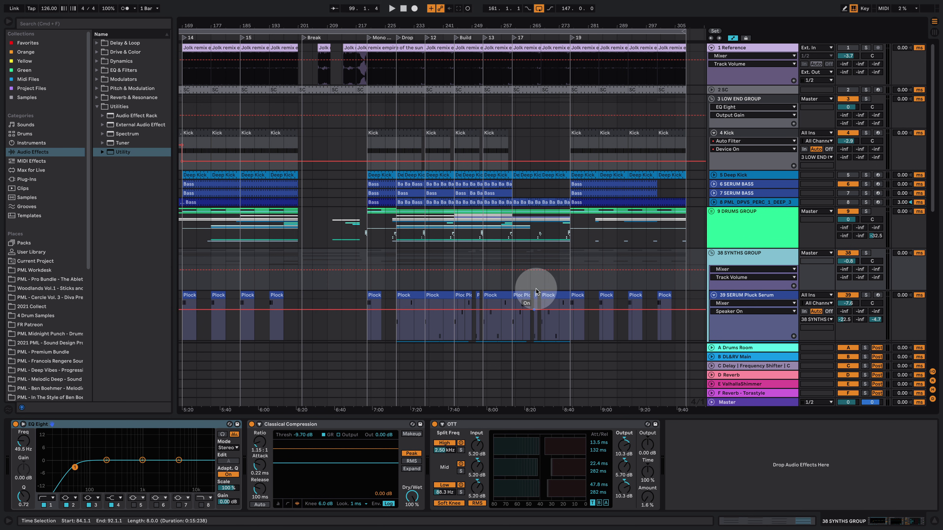
Step: Hide the device view and fold the SERUM Pluck Serum and SERUM Lead LOW tracks
left_click(930, 521)
left_click(712, 295)
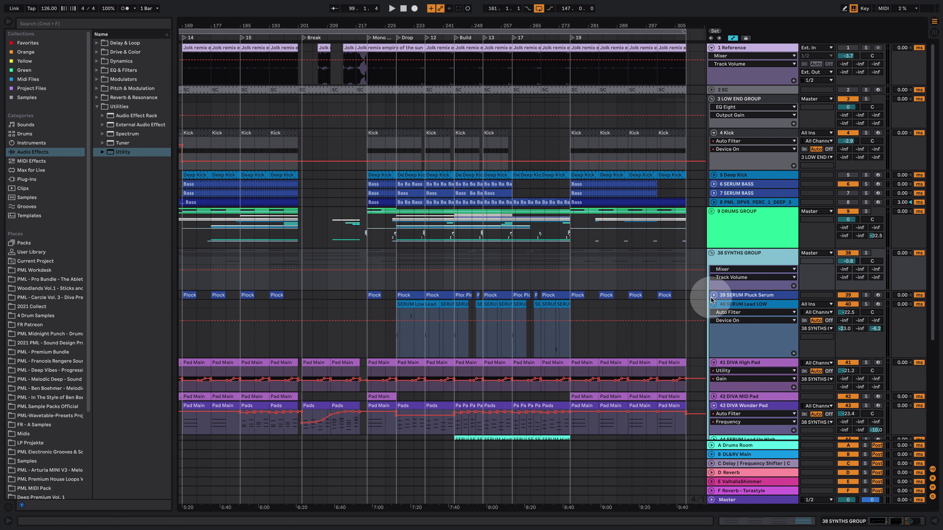
left_click(713, 304)
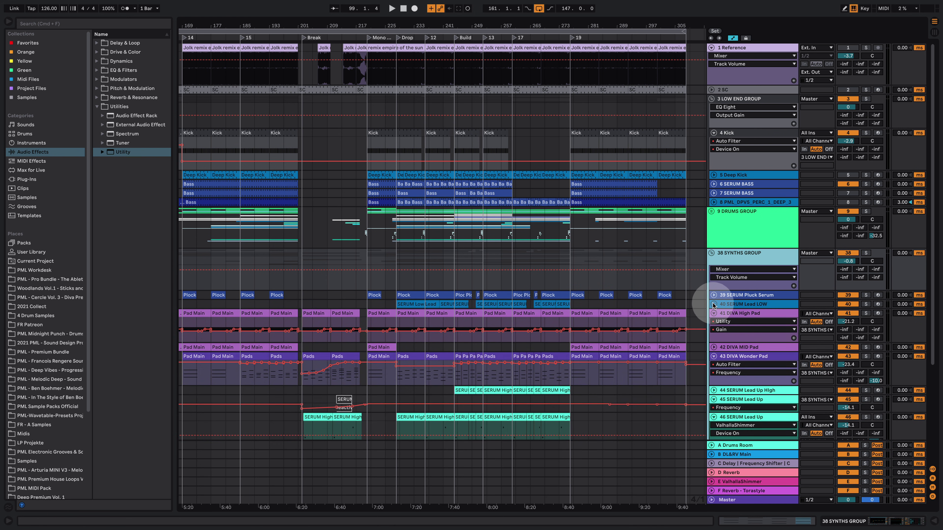
left_click(676, 299)
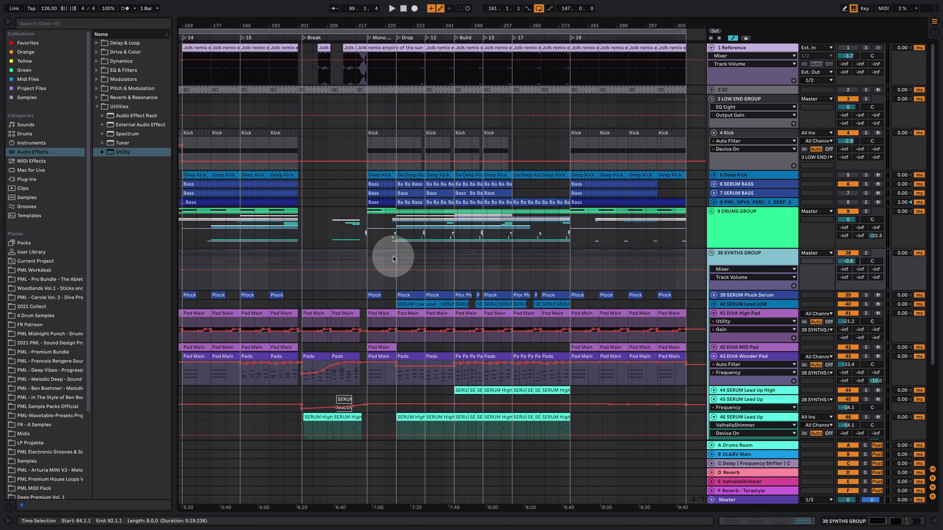
Step: Play the second arrangement's Drop and fold the Kick and DIVA High Pad tracks during playback
scroll(394, 259, "up", 3)
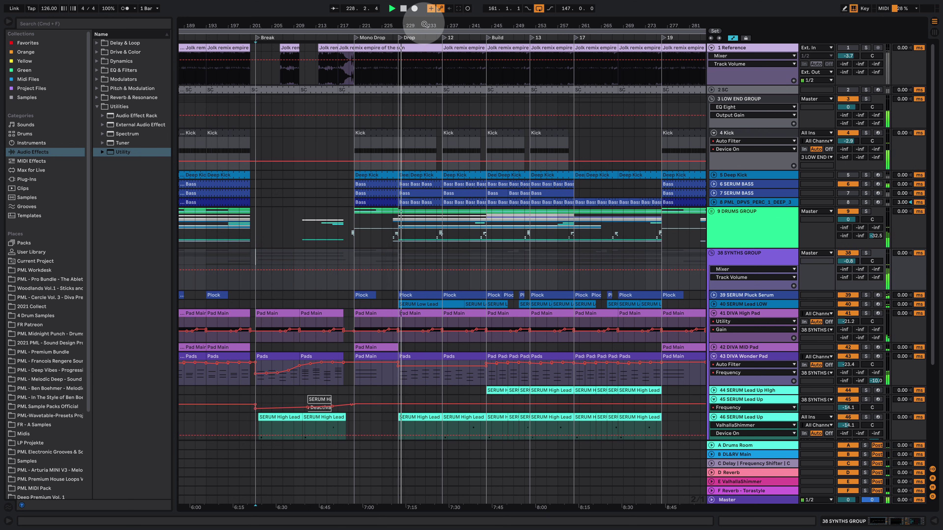
scroll(432, 185, "down", 3)
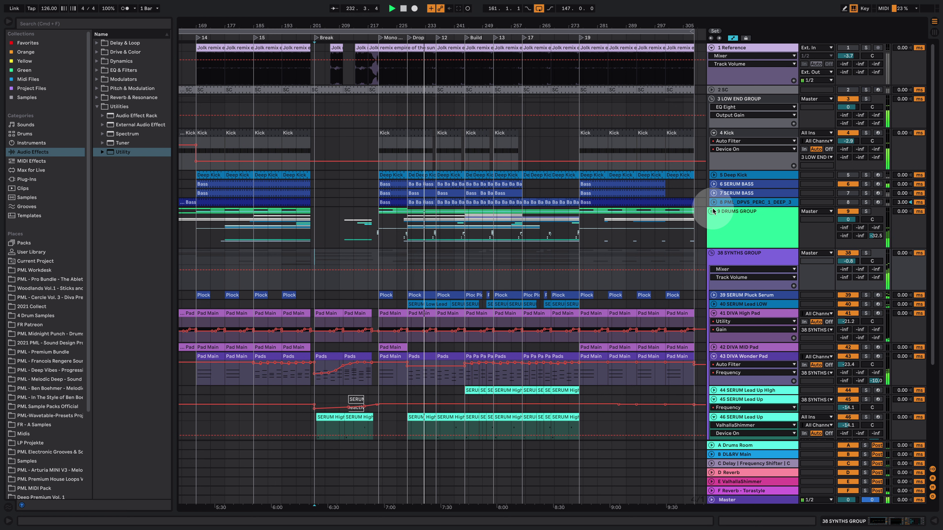
left_click(713, 133)
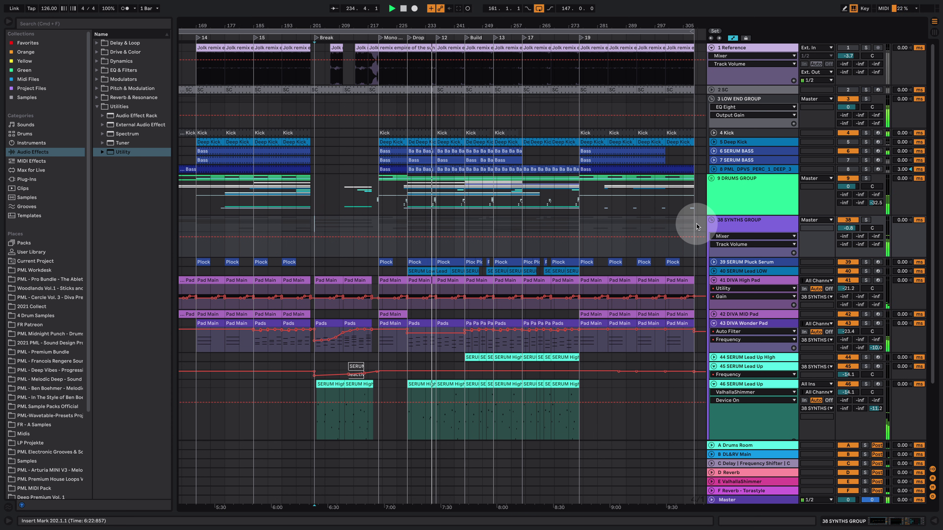
mouse_move(439, 25)
left_mouse_down()
mouse_move(439, 37)
mouse_move(449, 26)
left_mouse_up()
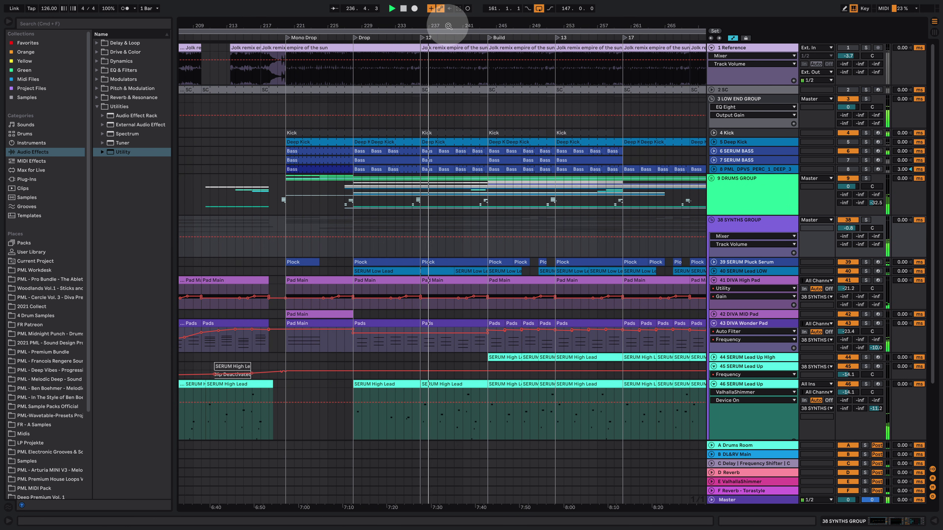
left_click(713, 280)
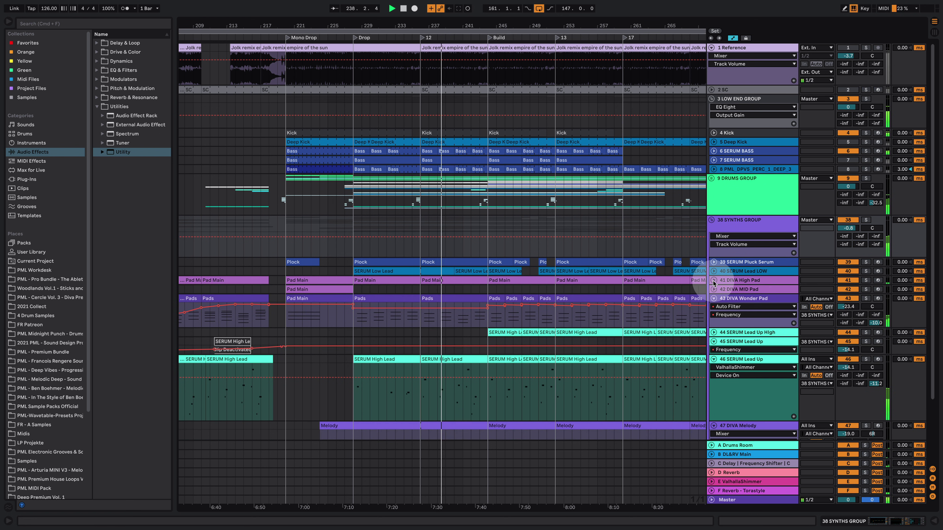
Step: Examine the notes of track 46 SERUM Lead Up's SERUM High Lead clip at marker 12, and show the track's devices
double_click(462, 359)
left_click(477, 338)
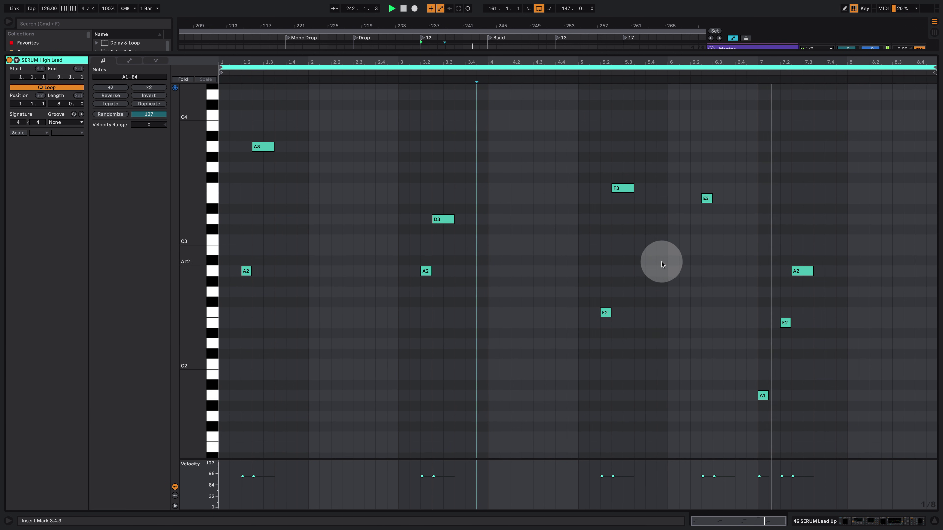
scroll(662, 264, "up", 3)
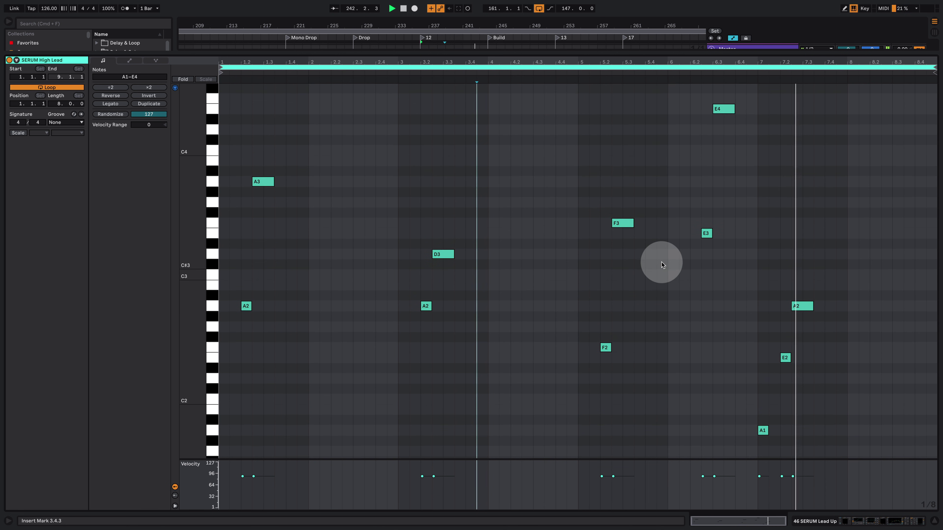
left_click(860, 526)
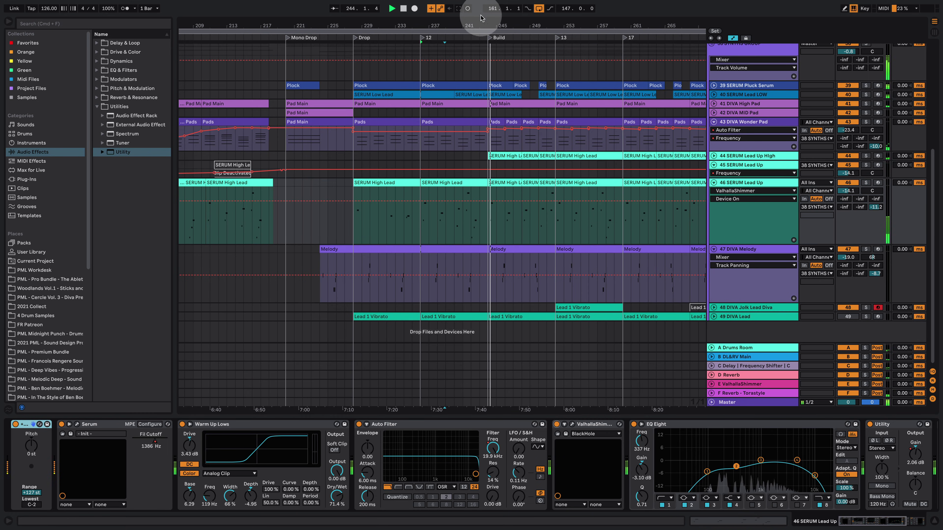
Step: Unfold the SERUM Lead Up High track and examine the Pitch device in its device chain
left_click_drag(476, 24, 427, 22)
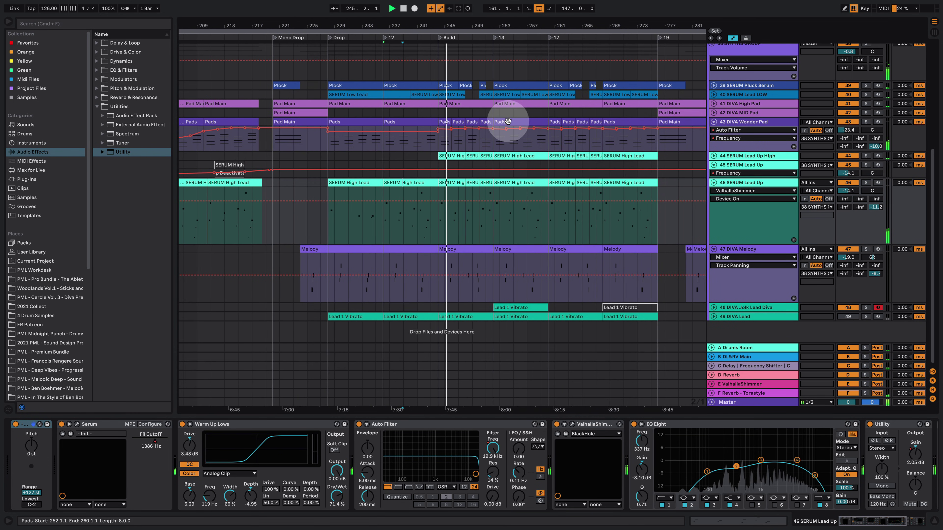
left_click(713, 156)
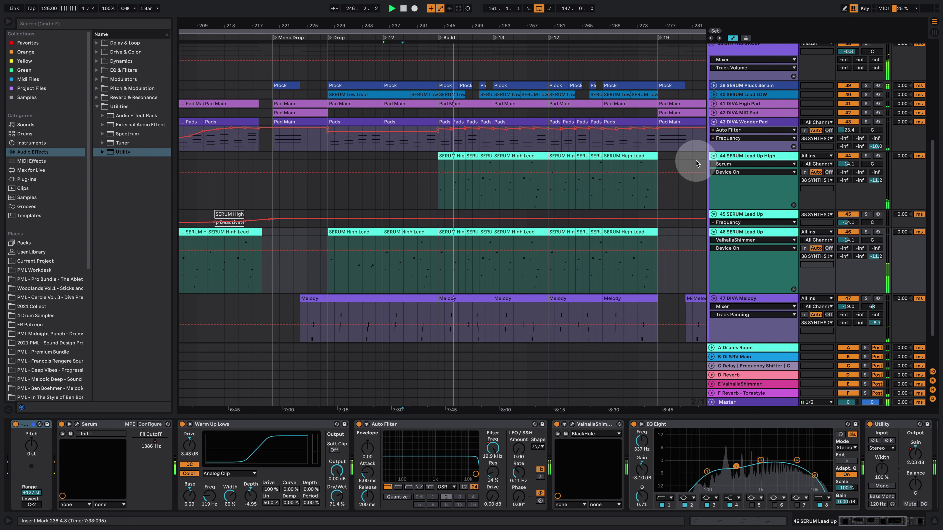
left_click(726, 174)
left_click(25, 459)
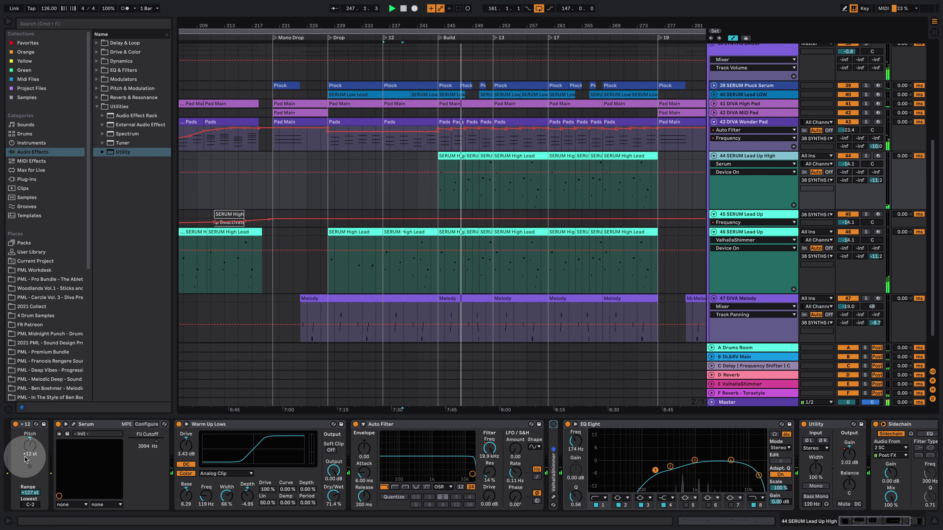